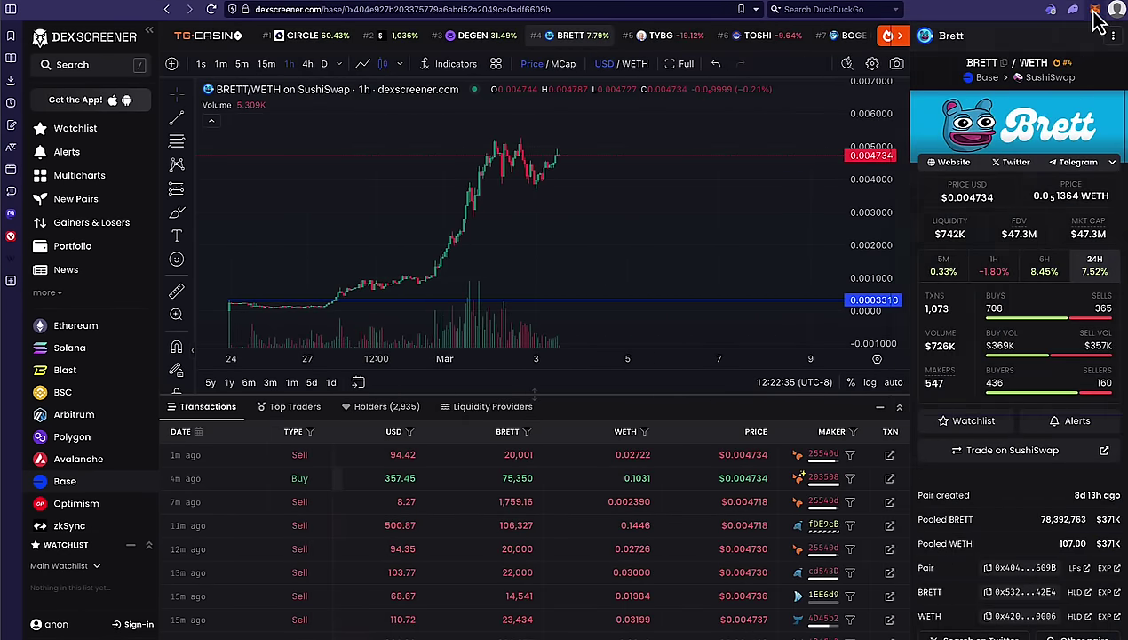
# - Check MetaMask's network, open uniswap.org in a new tab, and view the Solana wallet's SOL balance
pyautogui.click(1094, 9)
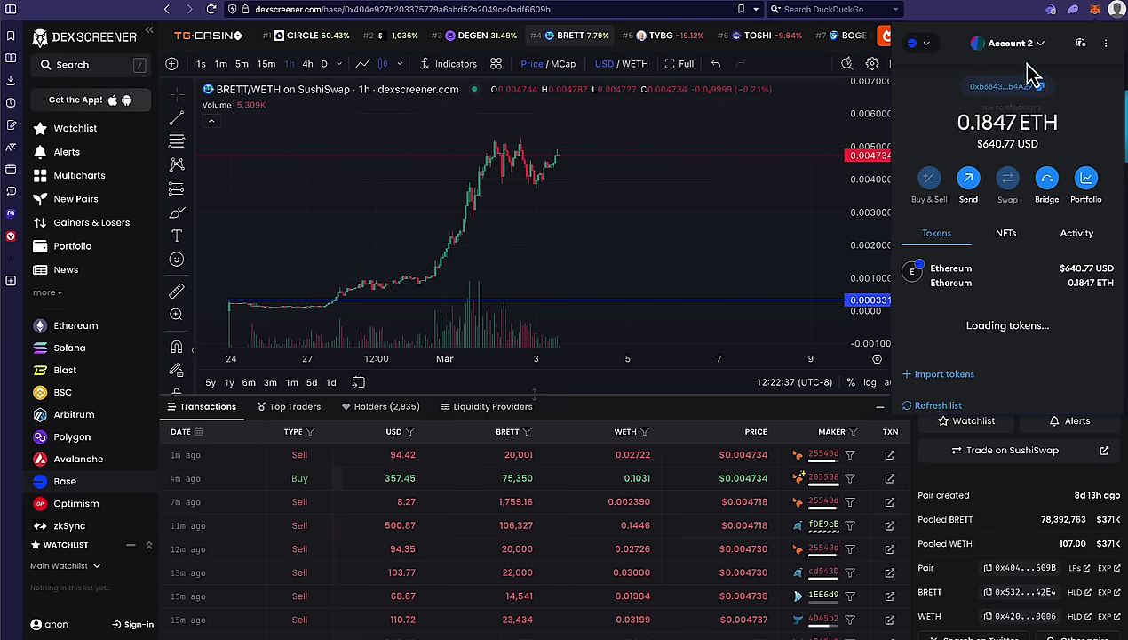
pyautogui.click(920, 44)
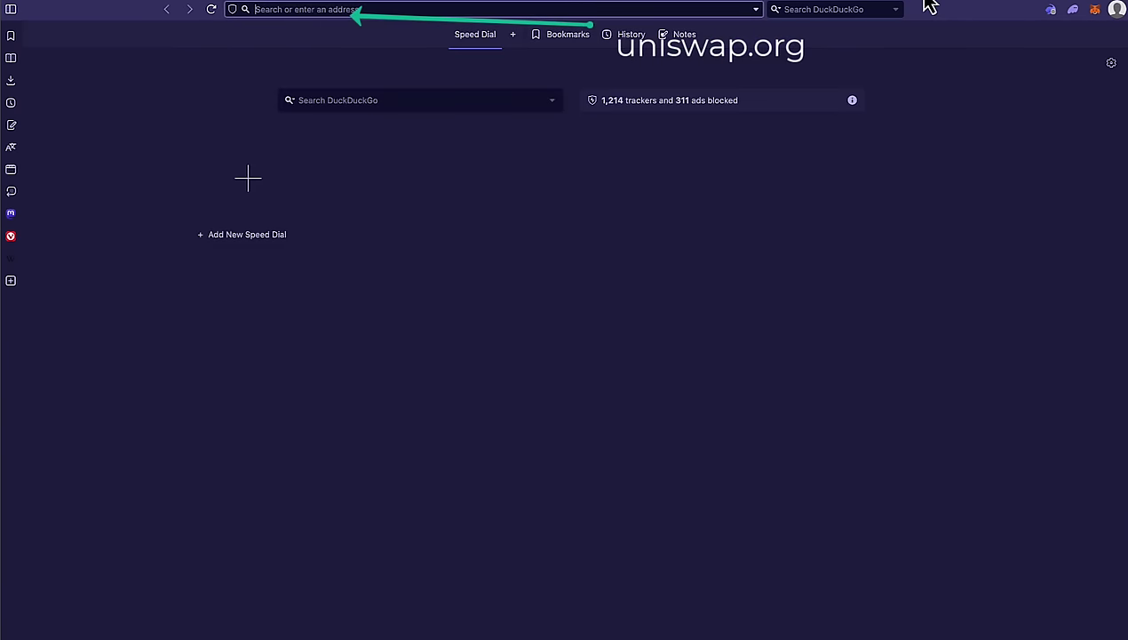
pyautogui.hotkey('ctrl', 't')
pyautogui.write('uniswap.org/swap')
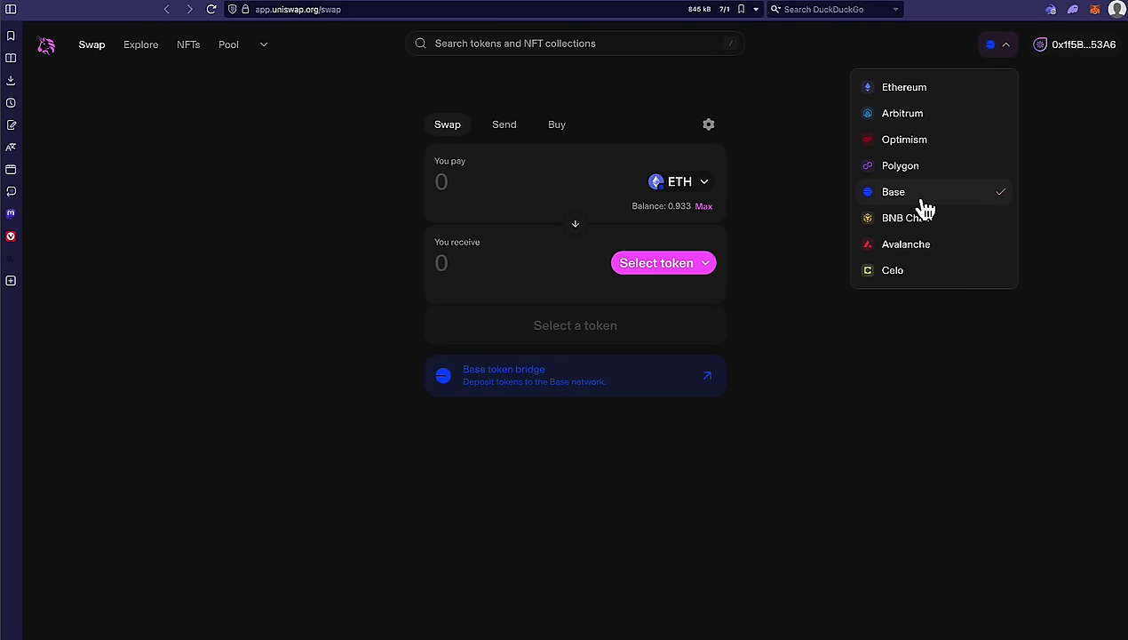
pyautogui.click(1071, 10)
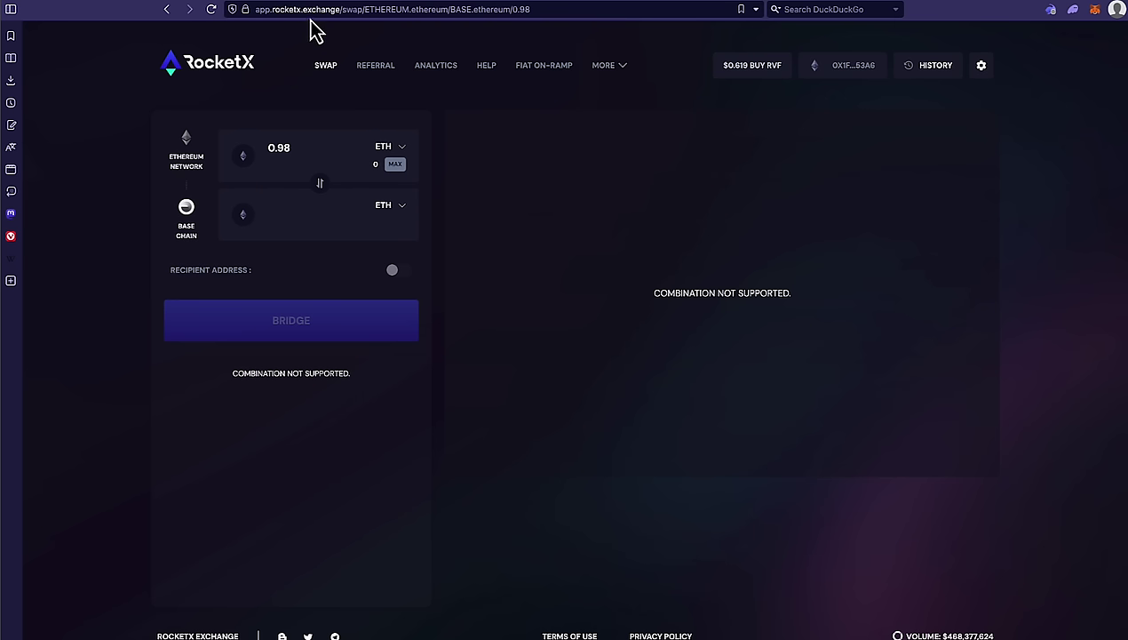
# - Set up a ChangeNOW exchange of 3 SOL for ETH on the Base network
pyautogui.click(708, 7)
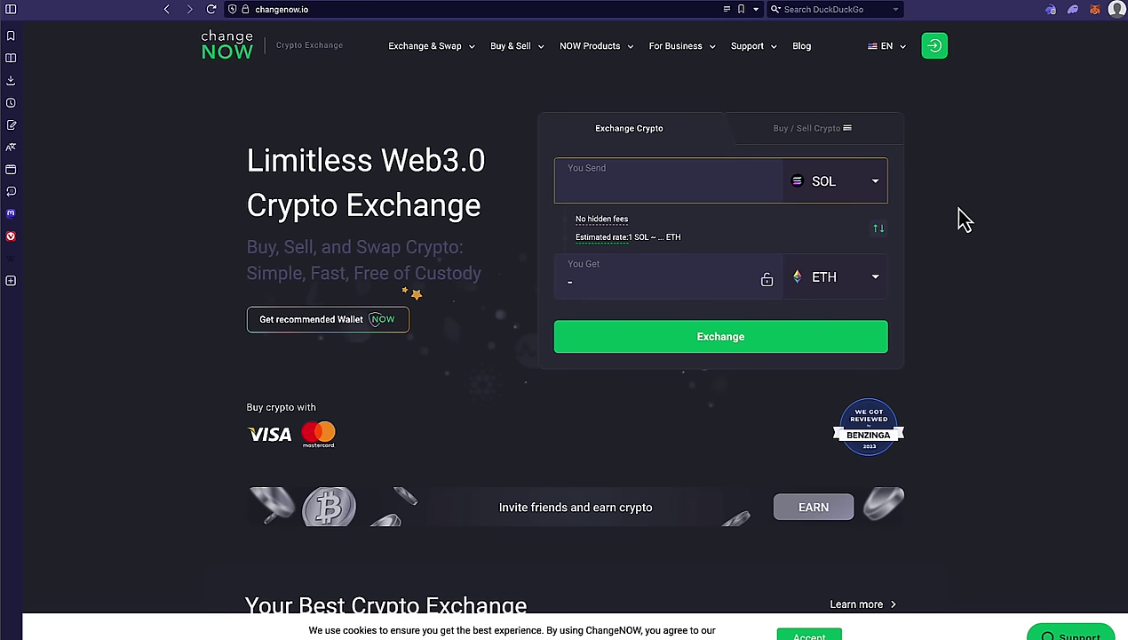
pyautogui.click(840, 191)
pyautogui.click(899, 191)
pyautogui.click(836, 274)
pyautogui.write('base')
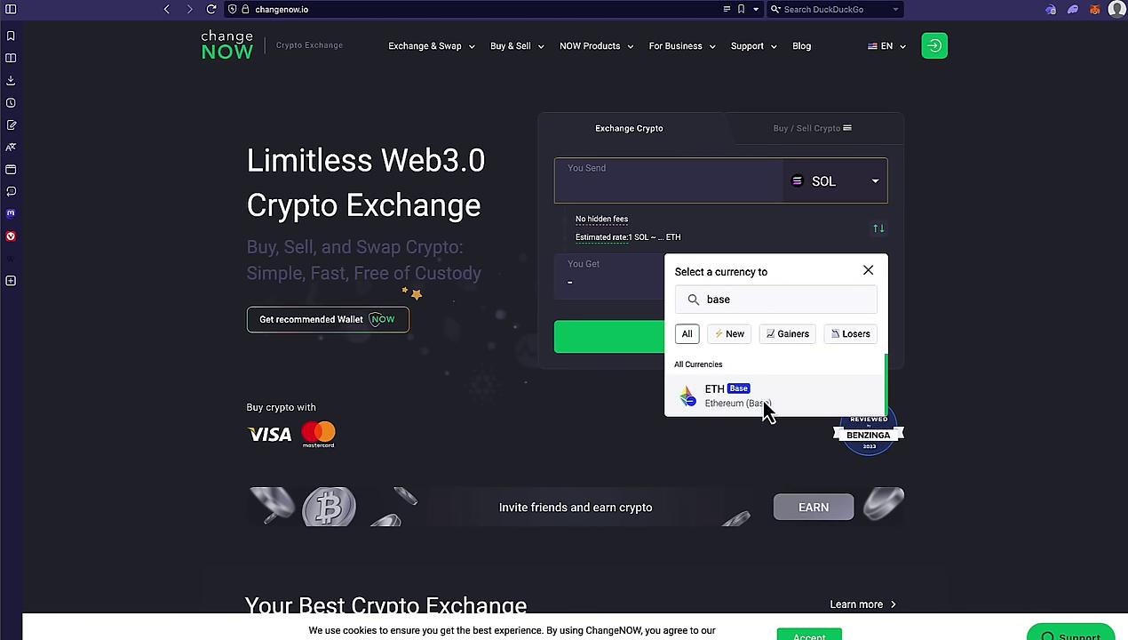
pyautogui.click(767, 405)
pyautogui.write('3')
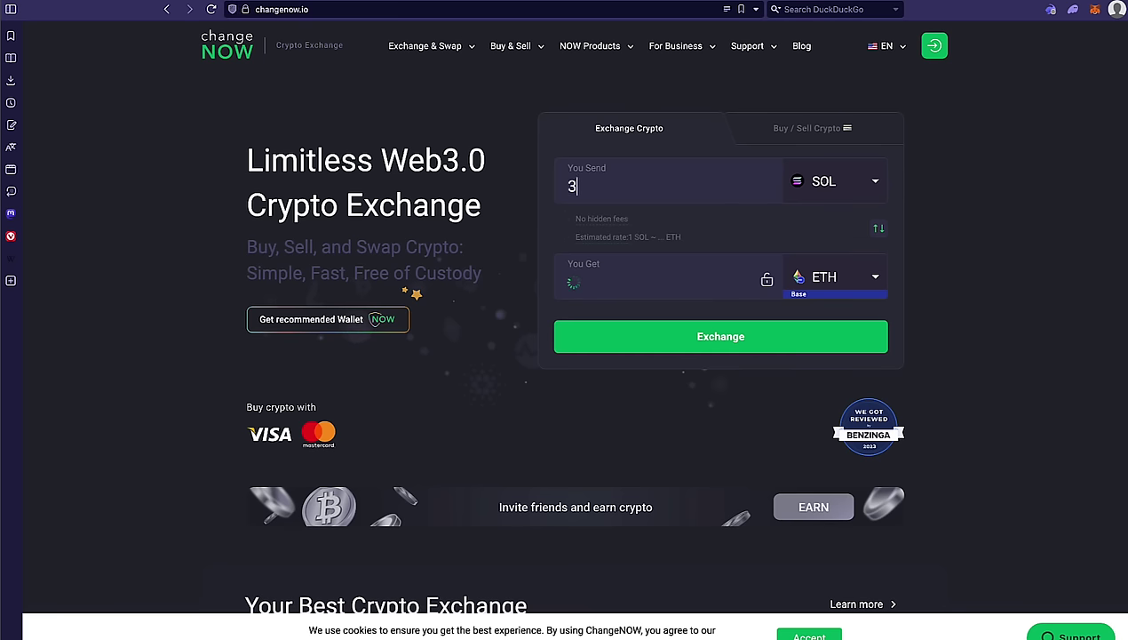
pyautogui.click(705, 349)
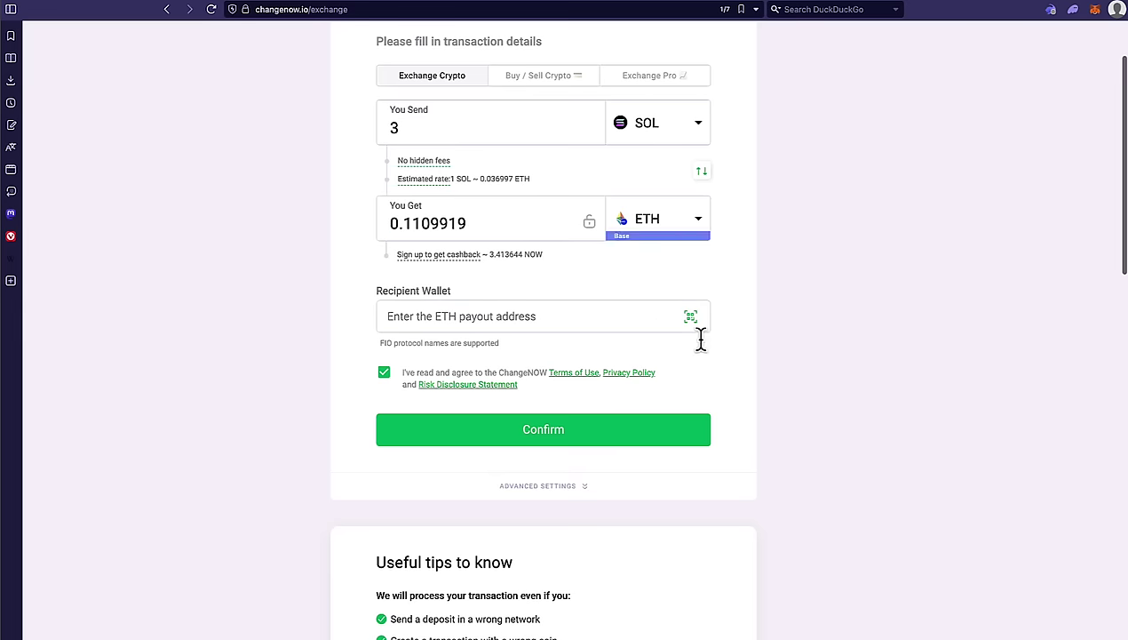
# - Copy the MetaMask account address into the Recipient Wallet field
pyautogui.click(482, 320)
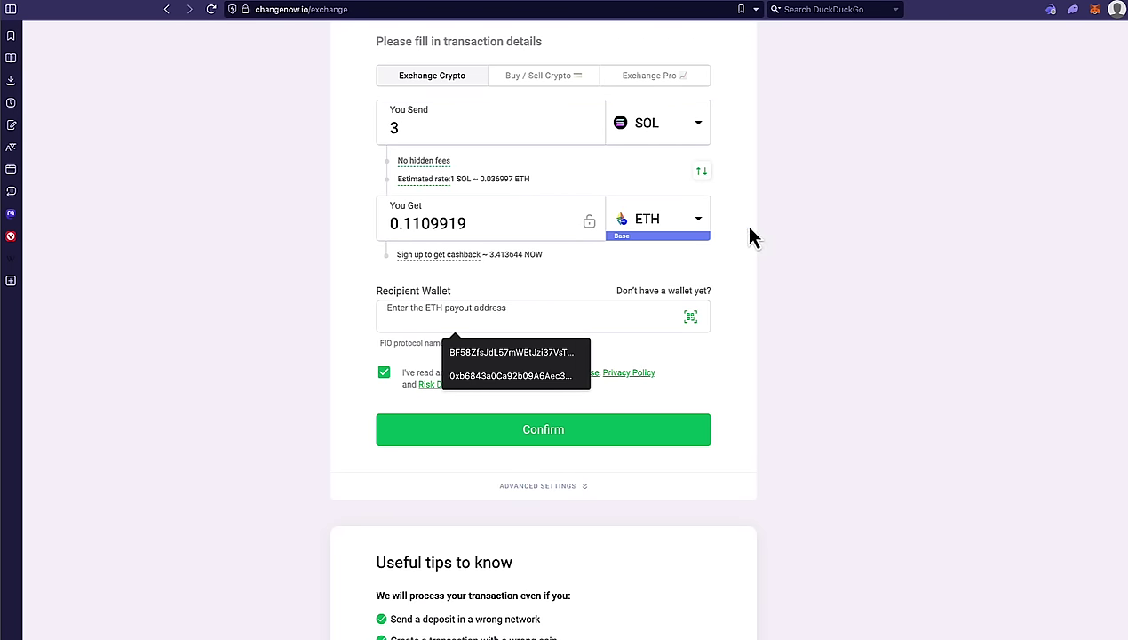
pyautogui.click(1091, 11)
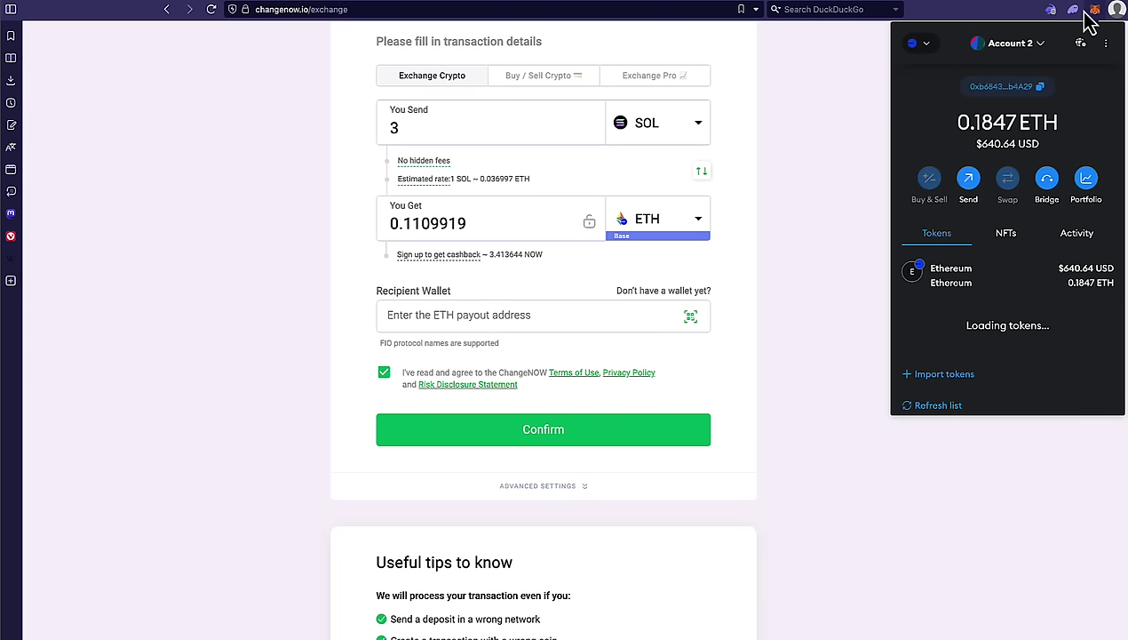
pyautogui.click(1012, 88)
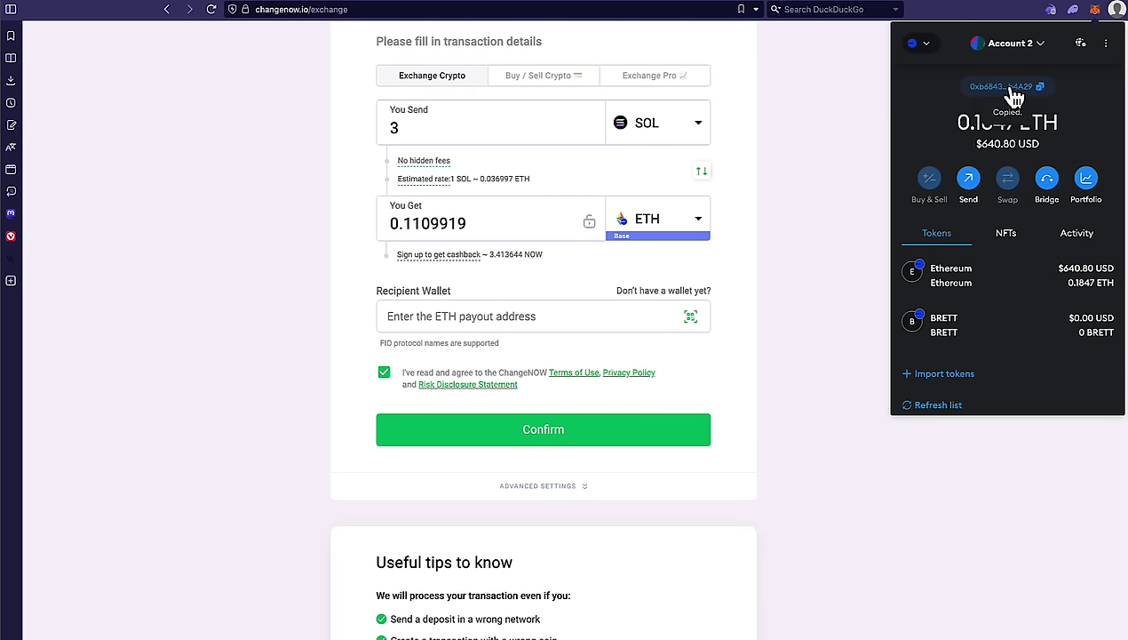
pyautogui.click(524, 317)
pyautogui.press('super+v')
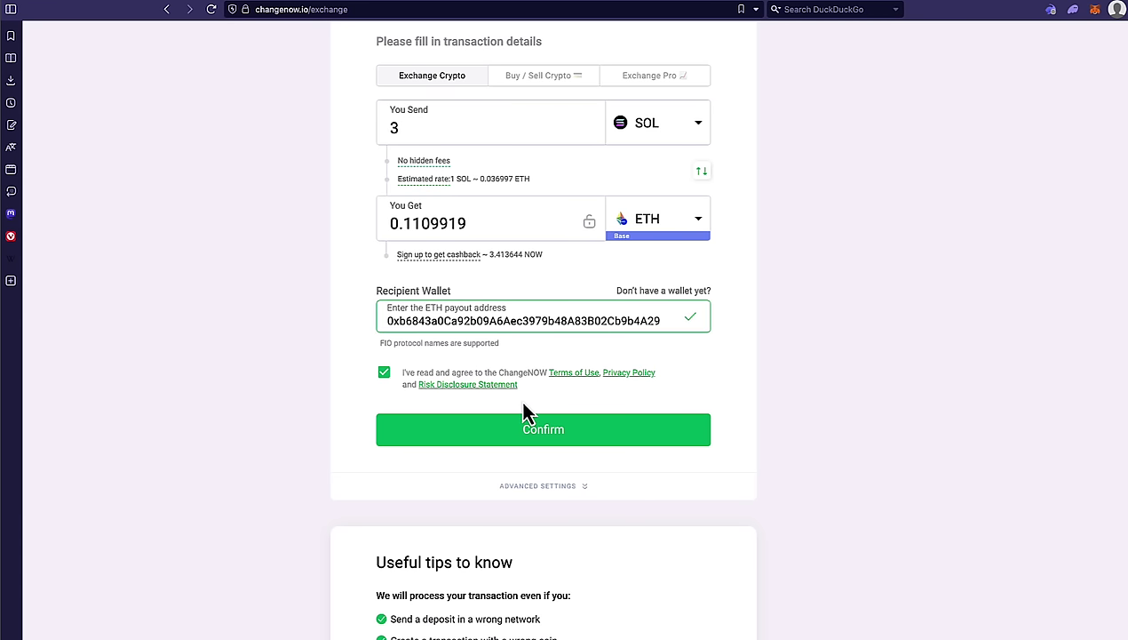
# - Confirm the exchange and send 3 SOL from the Solana wallet to ChangeNOW's deposit address
pyautogui.click(531, 431)
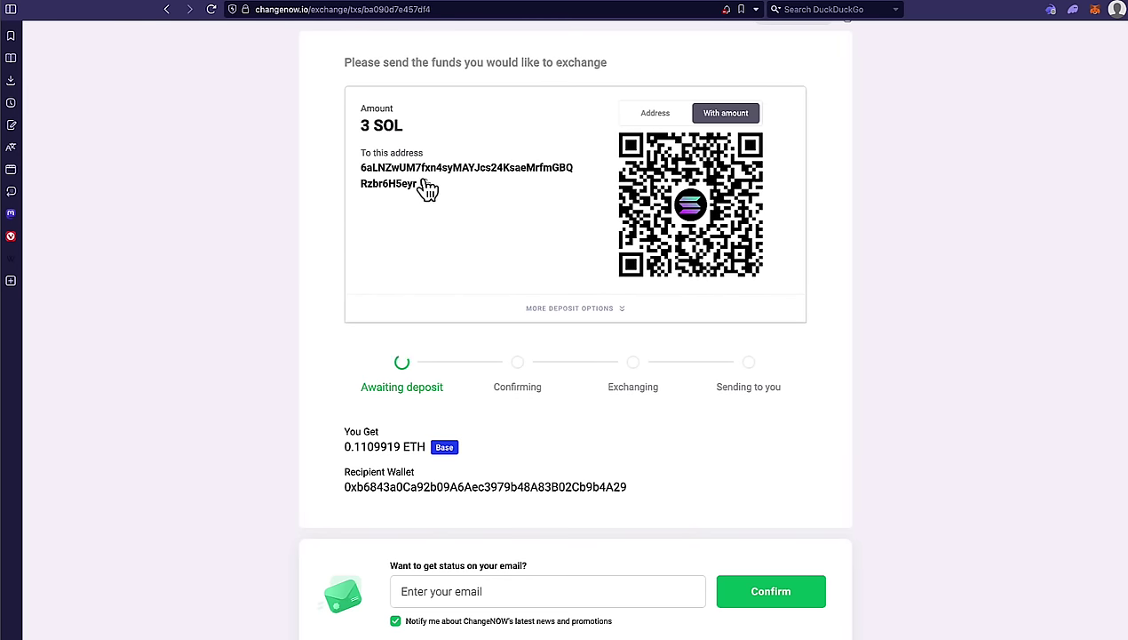
pyautogui.click(425, 184)
pyautogui.click(1072, 10)
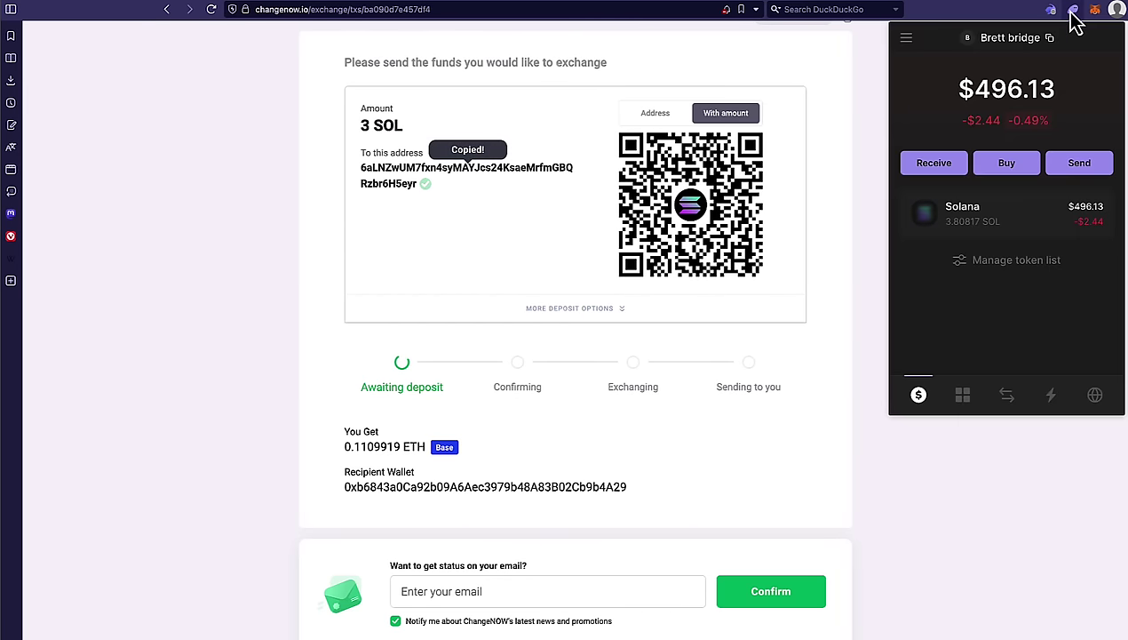
pyautogui.click(1009, 165)
pyautogui.click(1035, 182)
pyautogui.hotkey('ctrl', 'v')
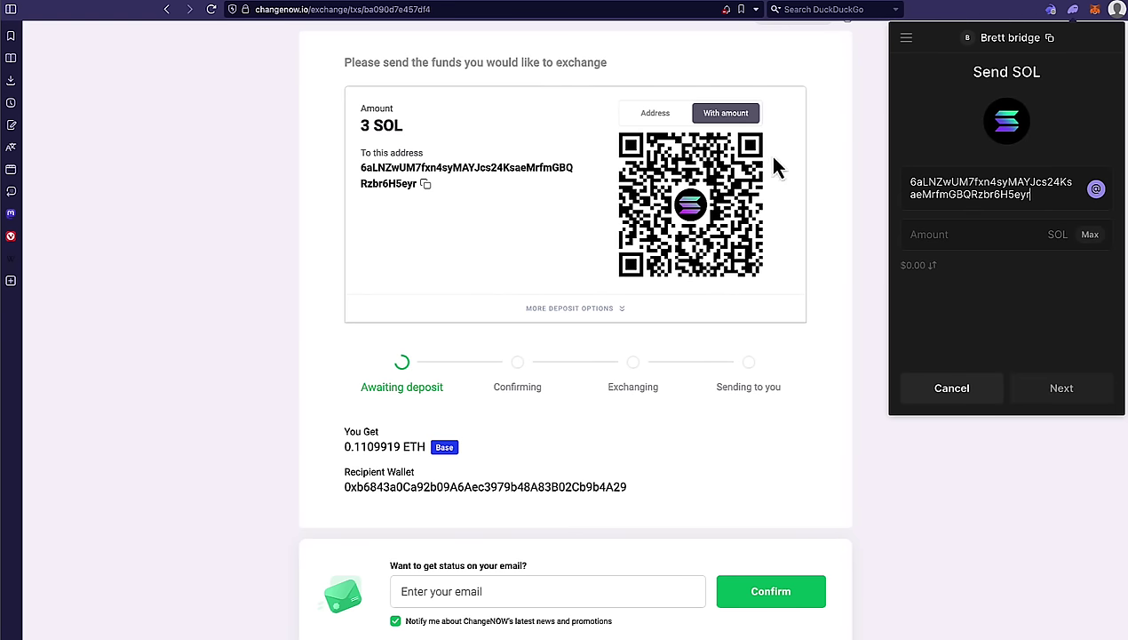
pyautogui.click(897, 233)
pyautogui.write('3')
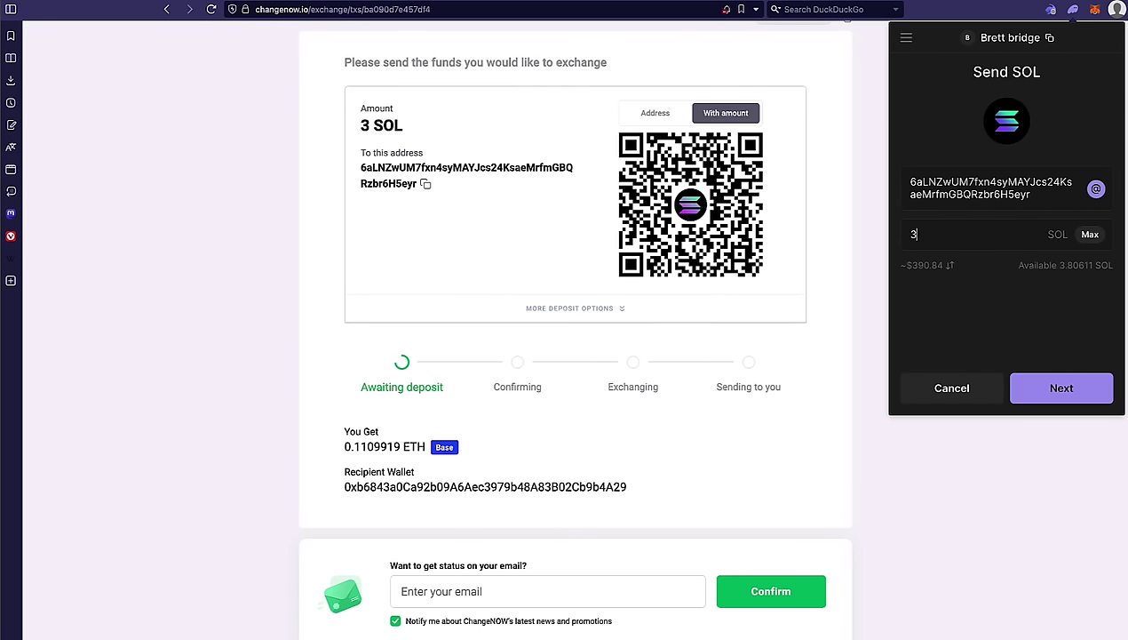
pyautogui.click(1060, 391)
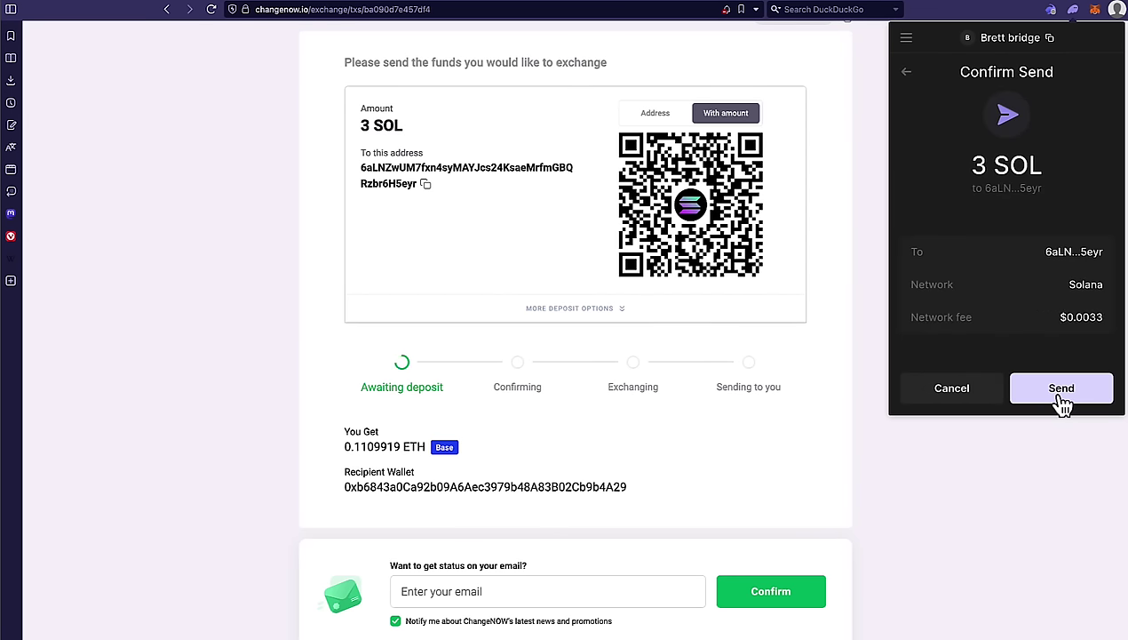
pyautogui.click(1062, 391)
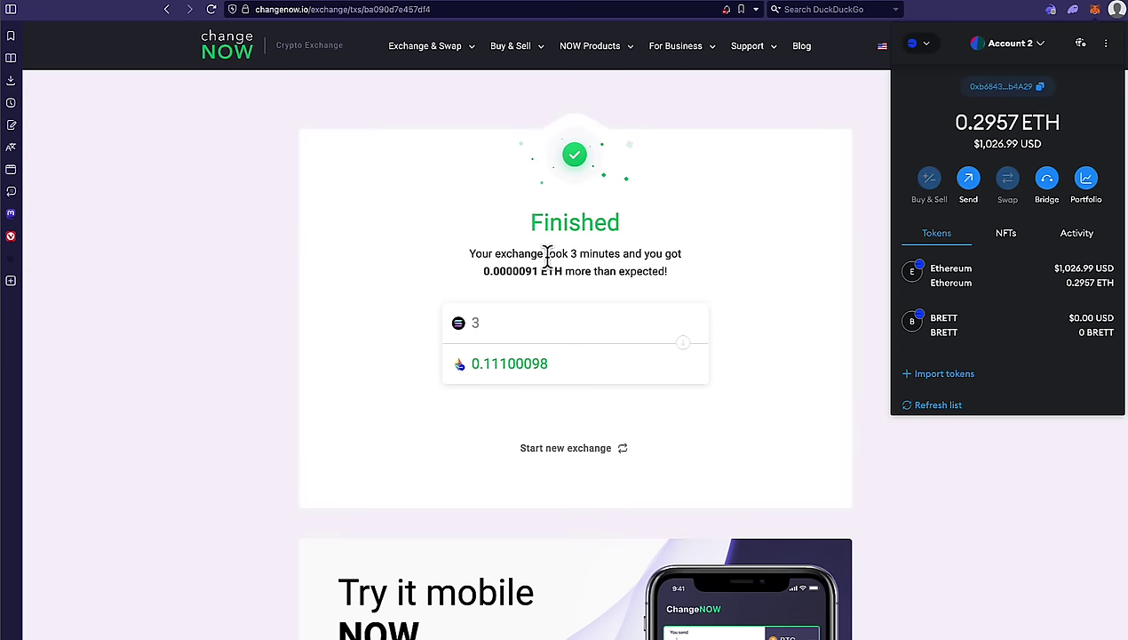
# - Note the exchange duration, check the new ETH balance in MetaMask, and open KyberSwap's BRETT buy link
pyautogui.moveTo(545, 253); pyautogui.dragTo(621, 254)
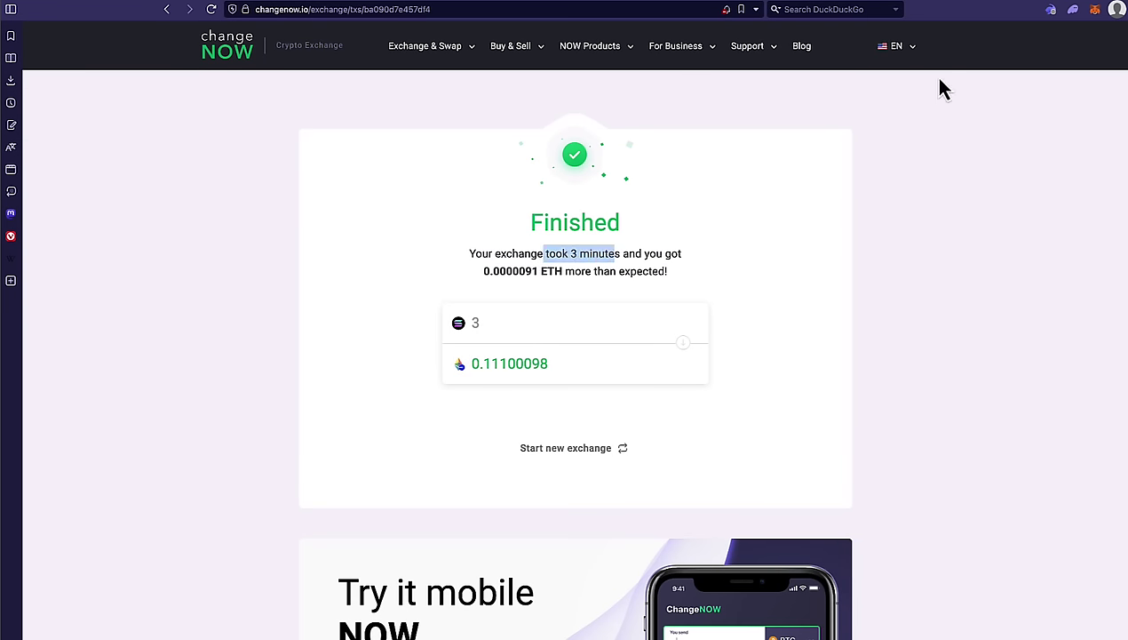
pyautogui.click(1094, 11)
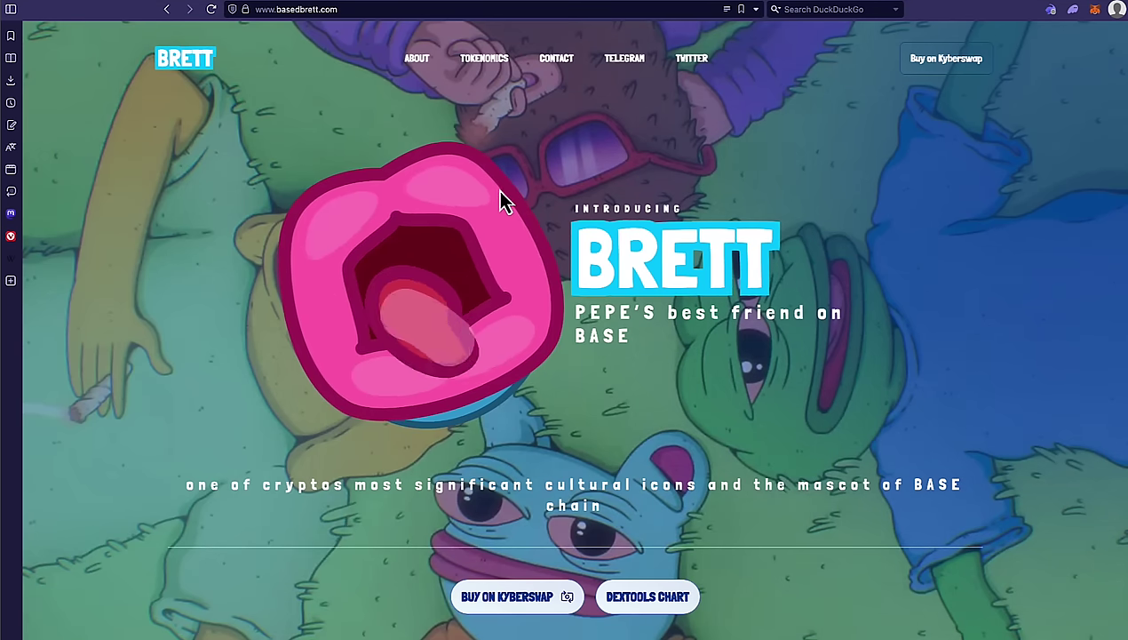
pyautogui.rightClick(493, 464)
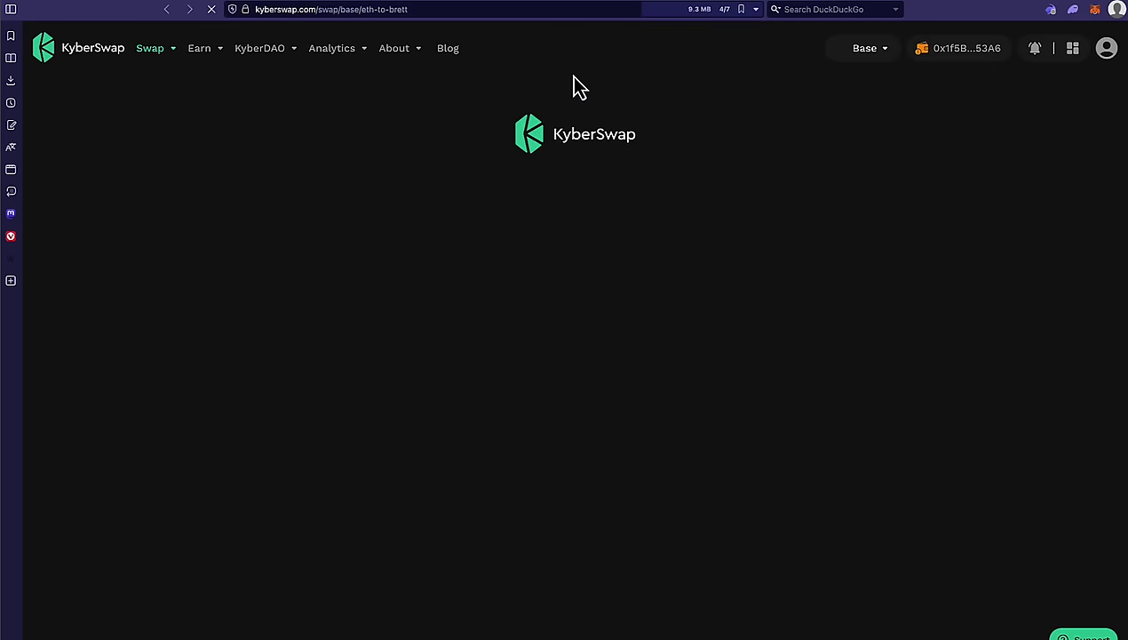
# - Switch KyberSwap to the Base chain and connect the MetaMask wallet
pyautogui.click(862, 50)
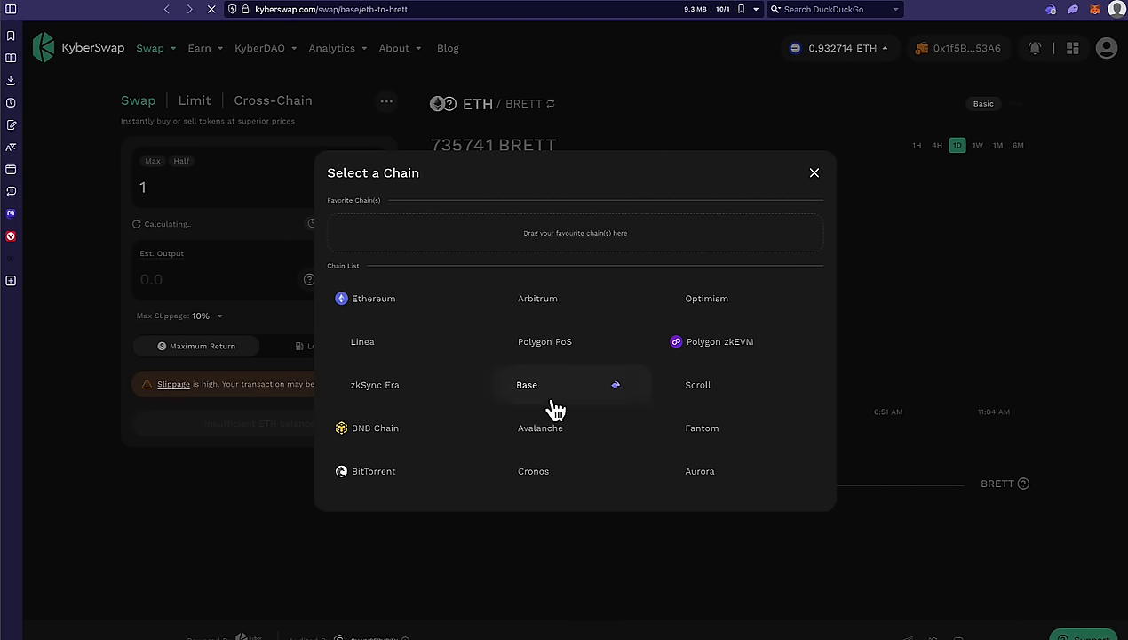
pyautogui.click(814, 173)
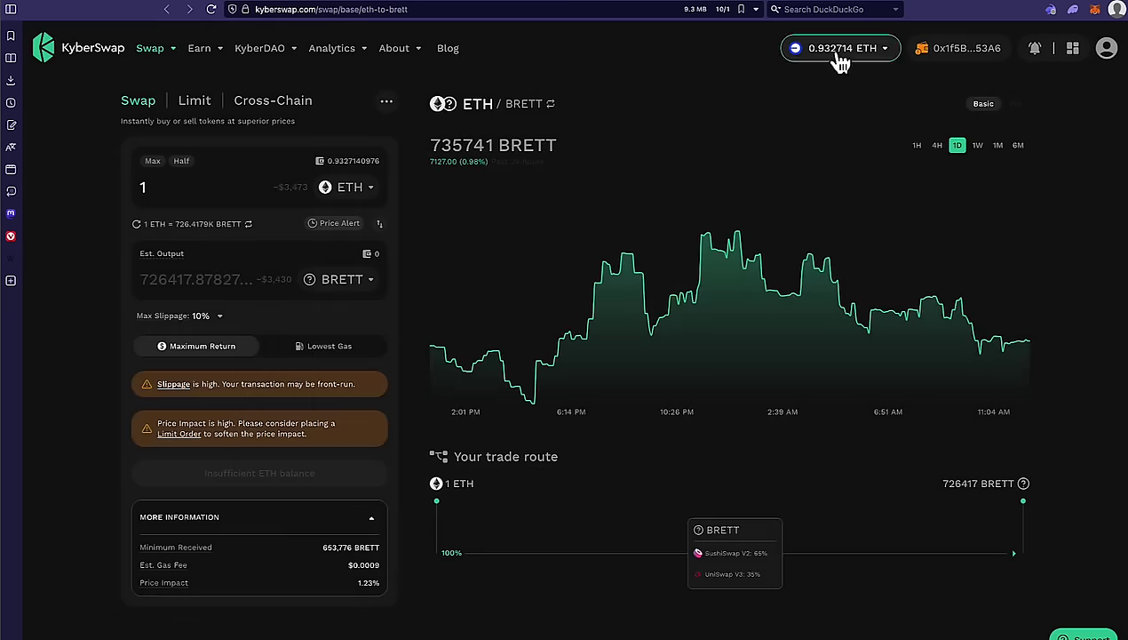
pyautogui.click(848, 46)
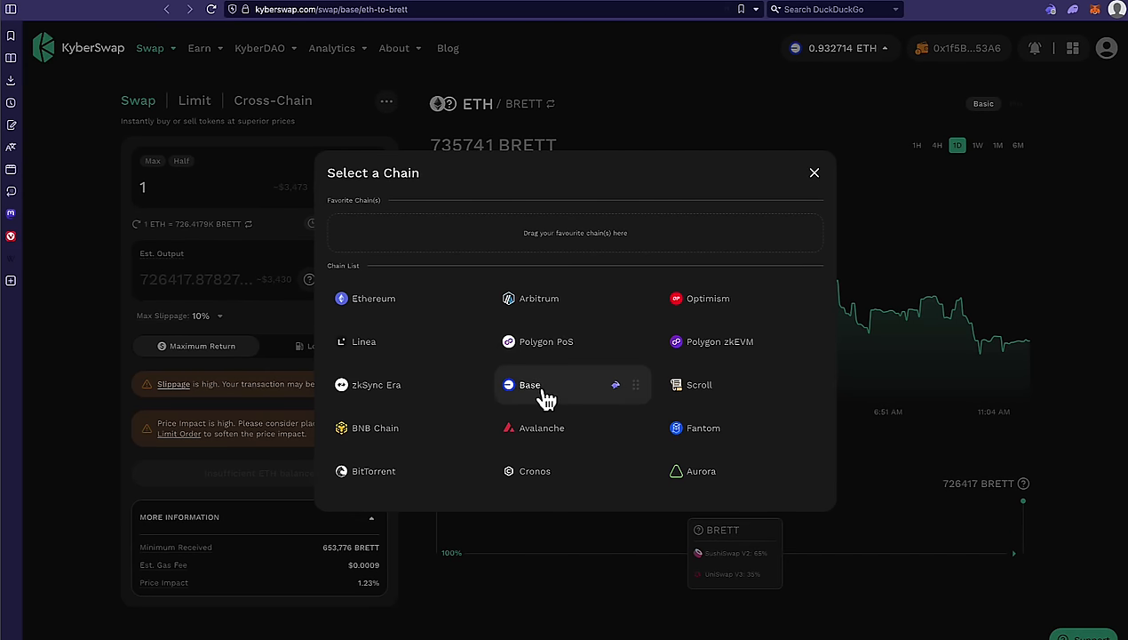
pyautogui.click(814, 173)
pyautogui.click(982, 49)
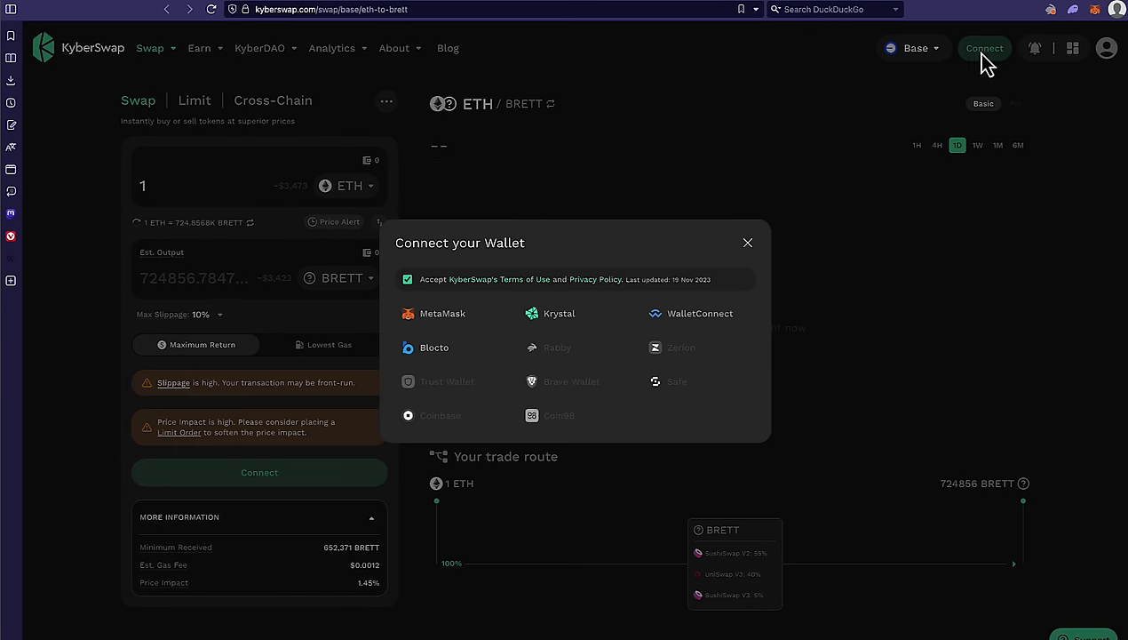
pyautogui.click(454, 317)
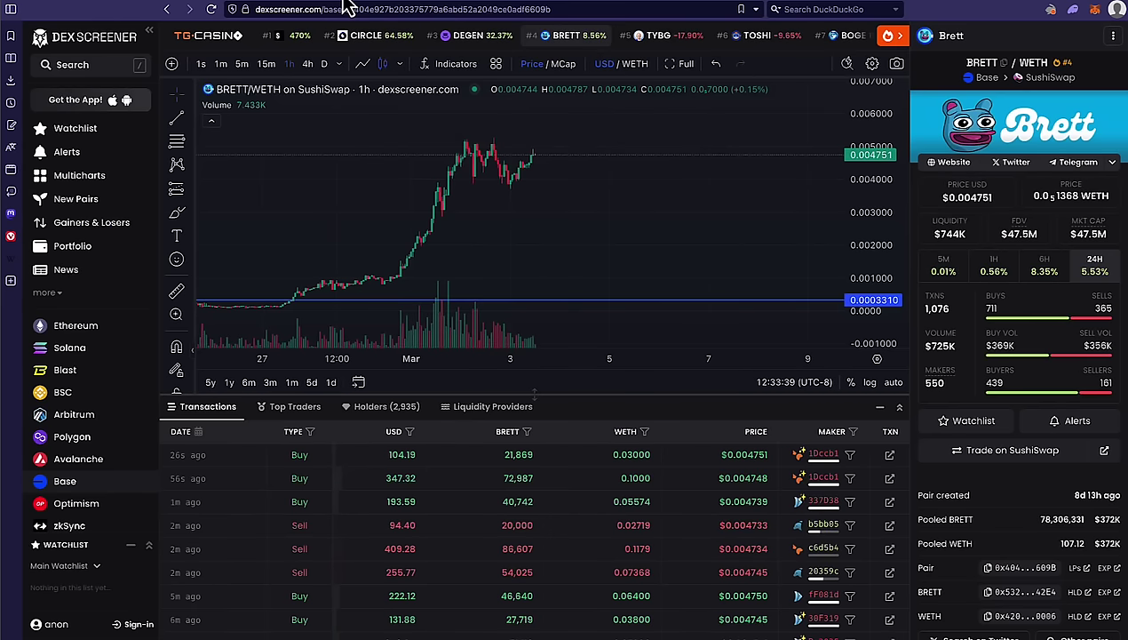
# - Filter DEXTools' 'brett' results to Base, open the top BRETT/WETH pair, and copy BRETT's contract address
pyautogui.scroll(-3, 762, 231)
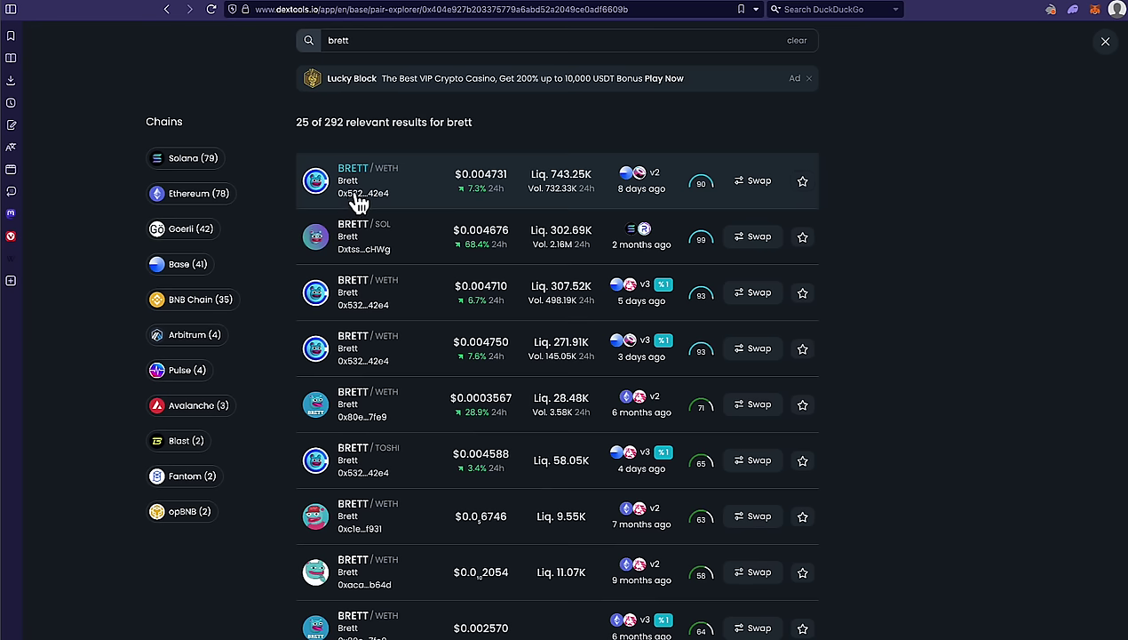
pyautogui.click(196, 266)
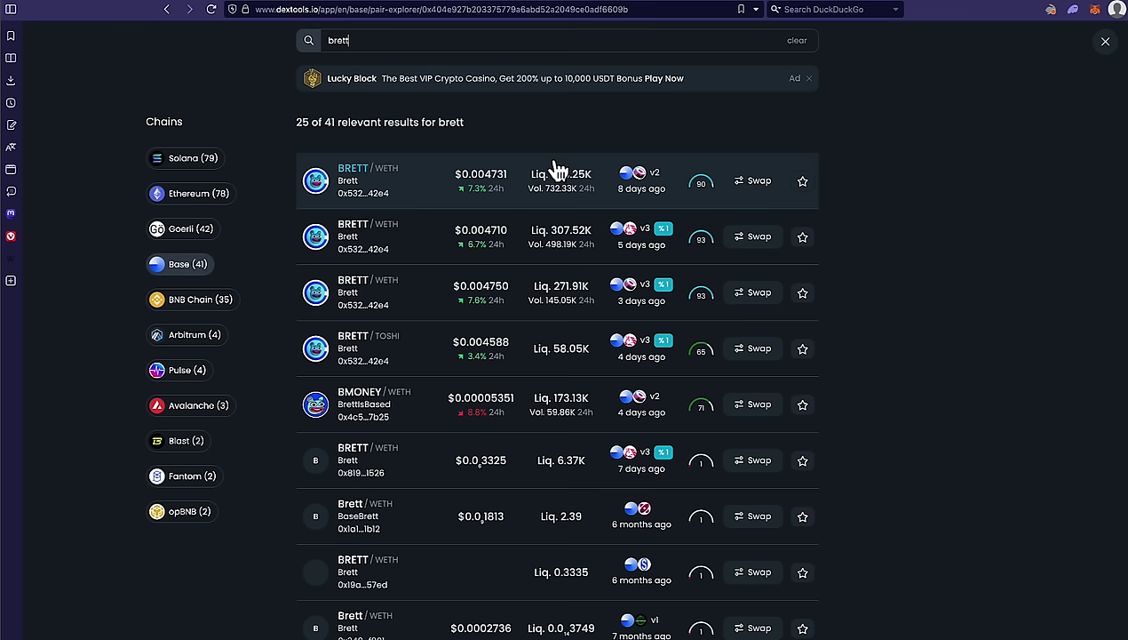
pyautogui.click(413, 198)
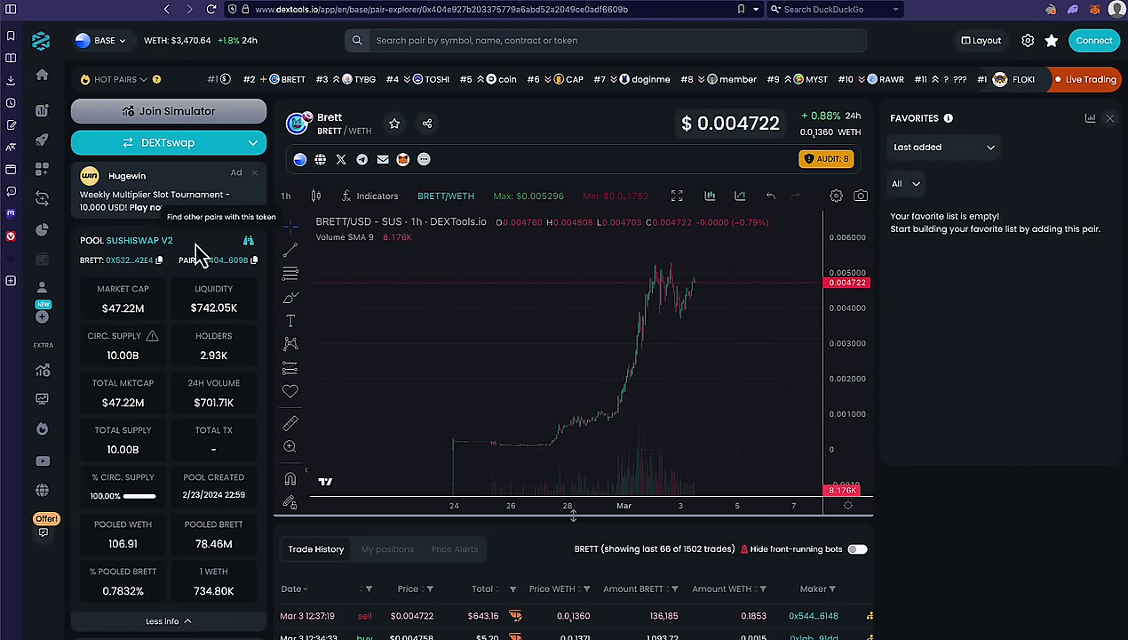
pyautogui.click(158, 259)
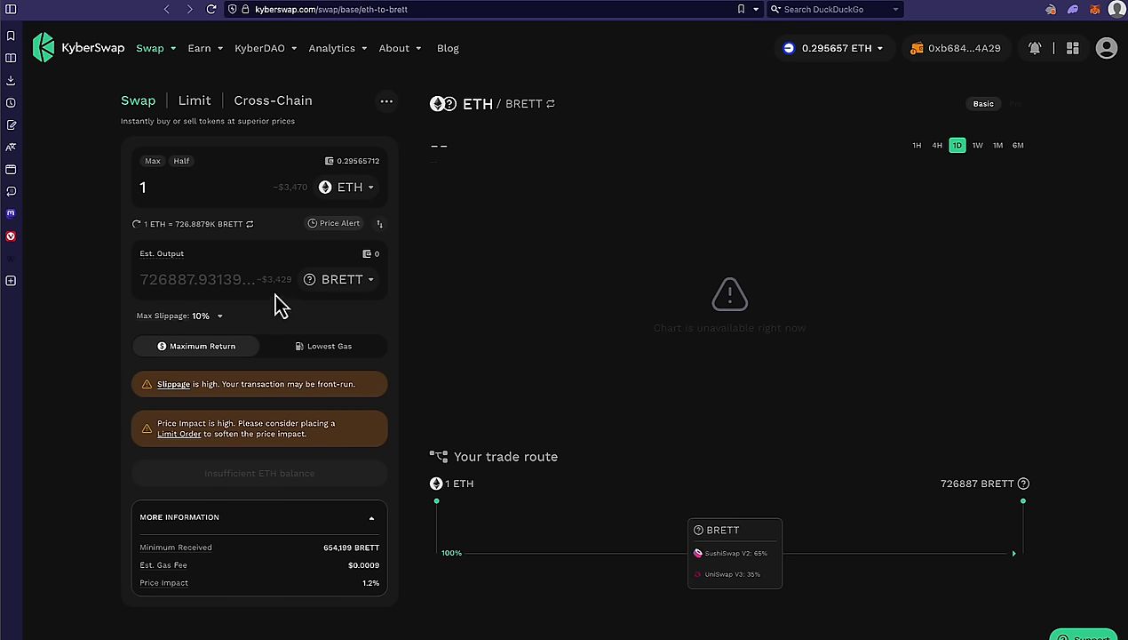
# - Search KyberSwap's receive-token list with the BRETT address and recopy it from DEX Screener's info panel
pyautogui.click(345, 279)
pyautogui.hotkey('ctrl', 'v')
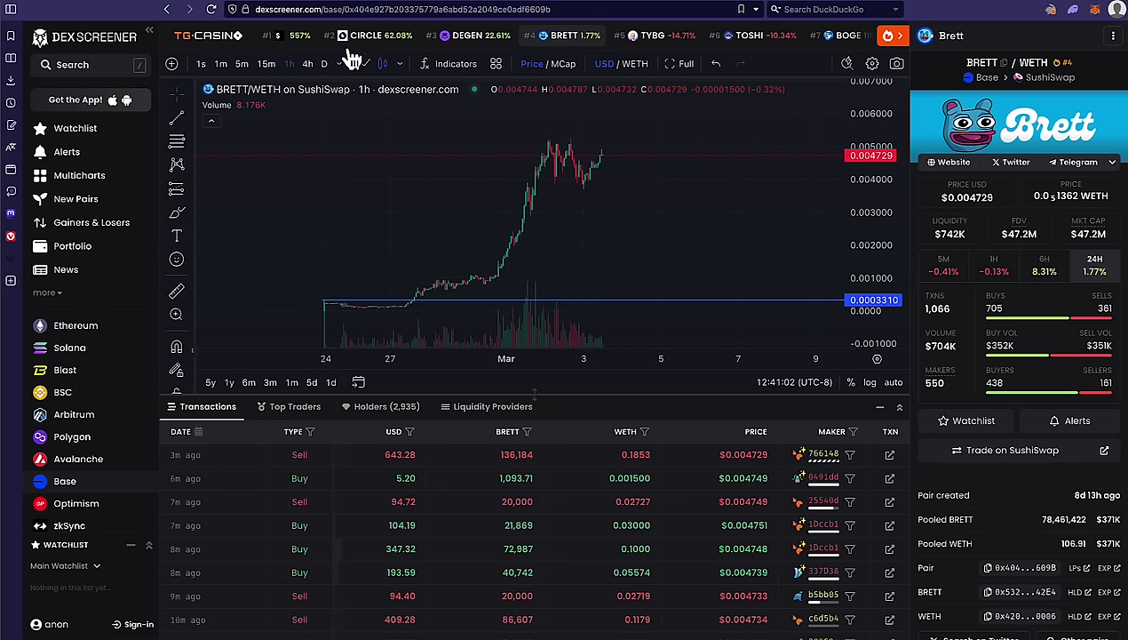
pyautogui.scroll(-3, 995, 444)
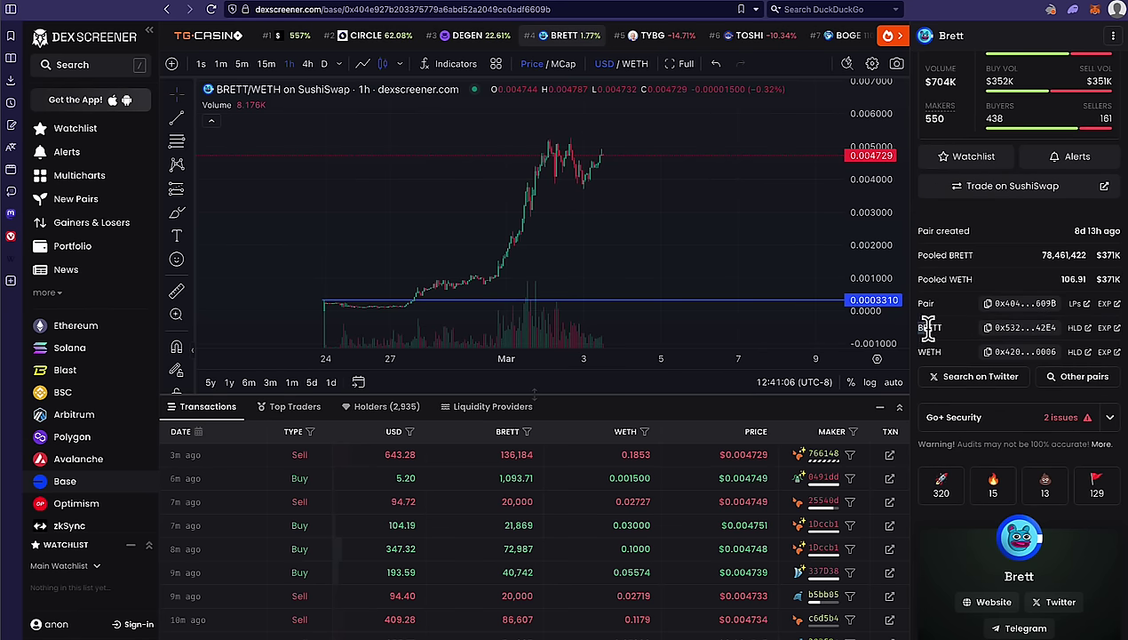
pyautogui.tripleClick(993, 328)
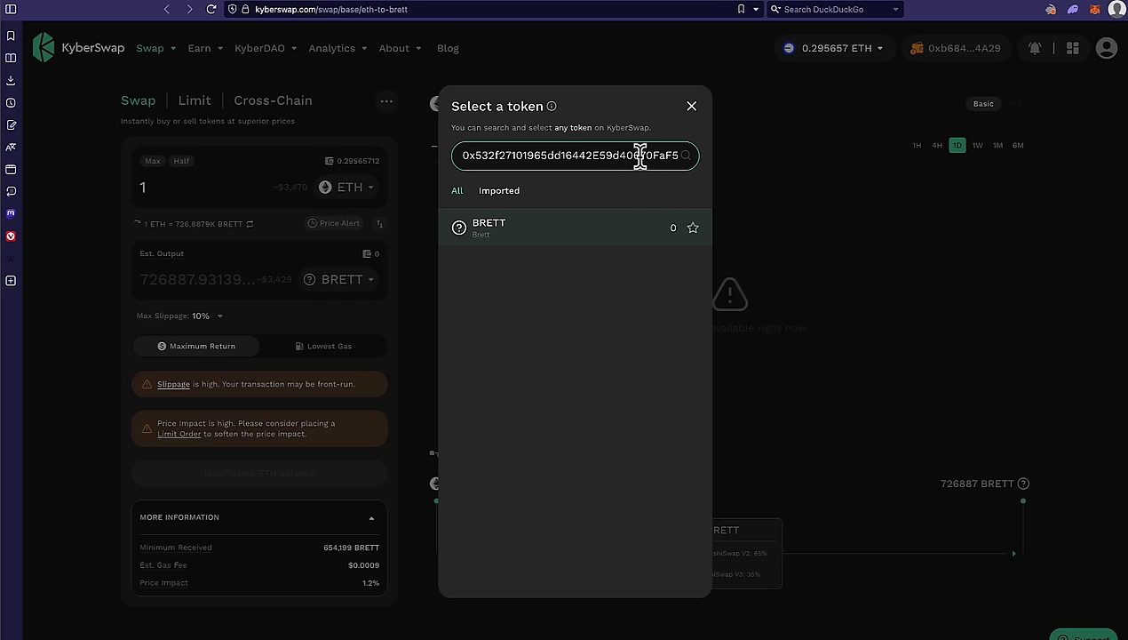
pyautogui.moveTo(673, 157); pyautogui.dragTo(430, 164)
pyautogui.press('BackSpace')
pyautogui.press('BackSpace')
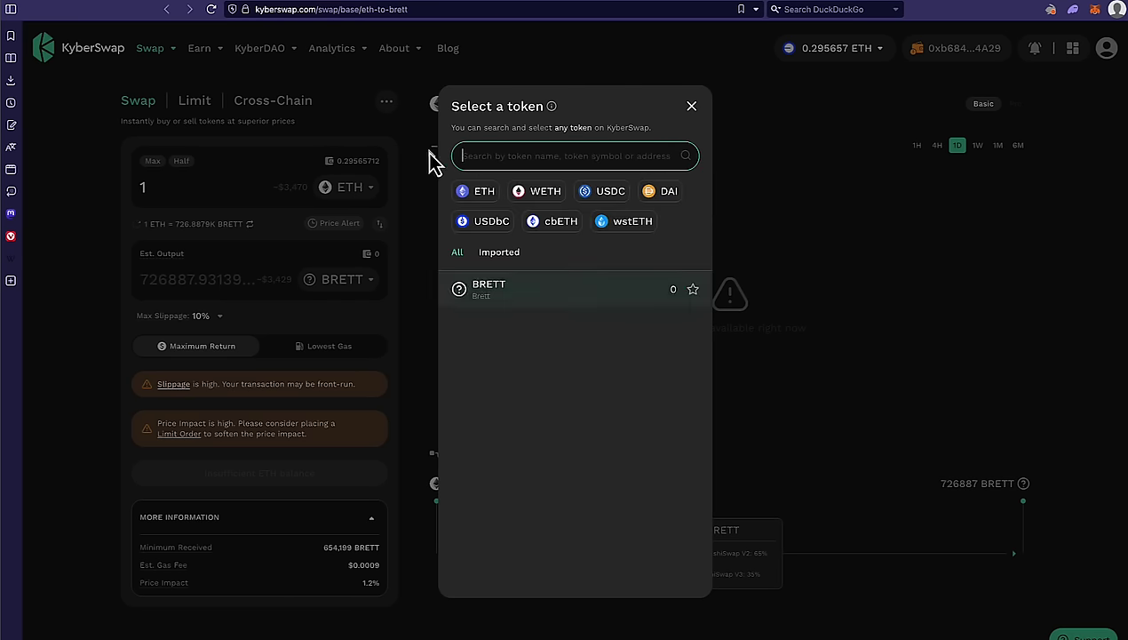
# - Select BRETT by its full contract address as the receive token and change the amount to 0.1 ETH
pyautogui.hotkey('ctrl', 'v')
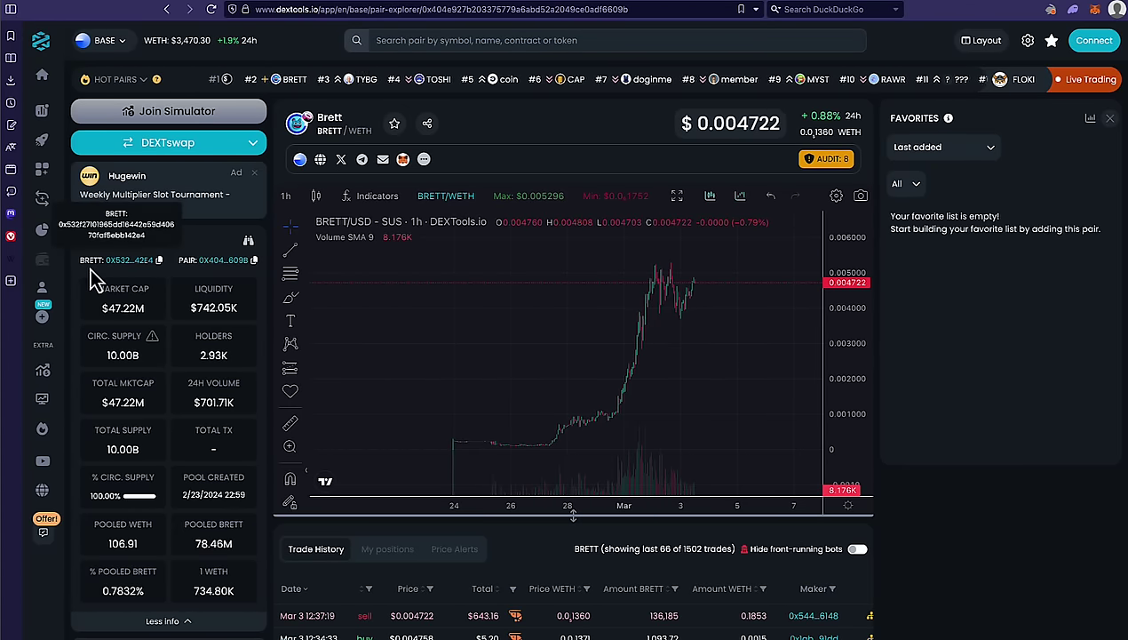
pyautogui.click(160, 261)
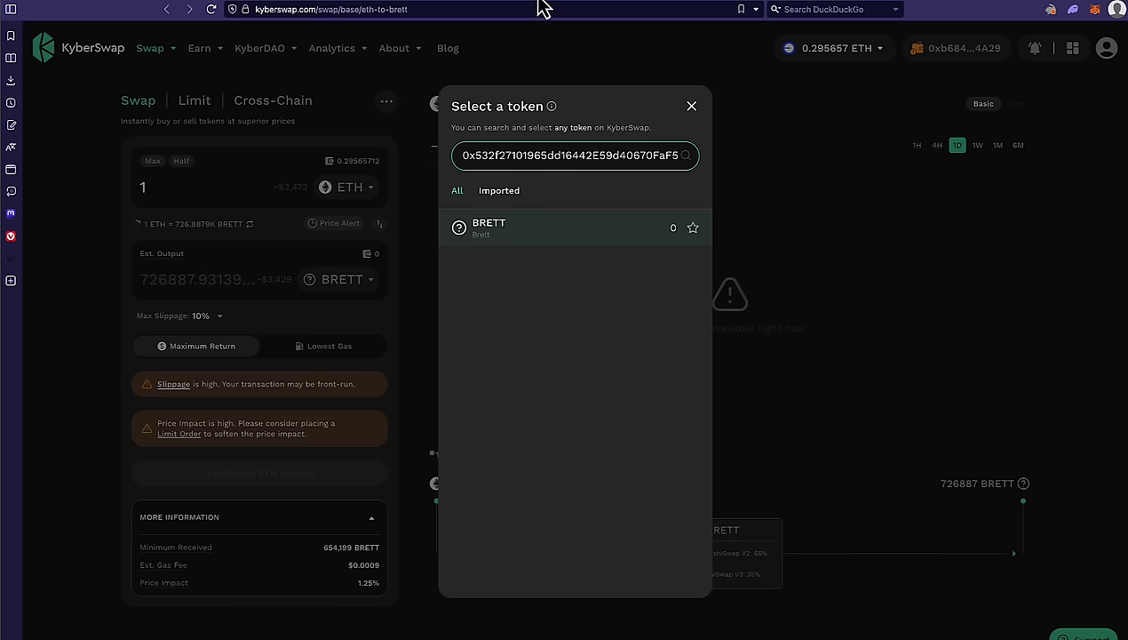
pyautogui.click(560, 236)
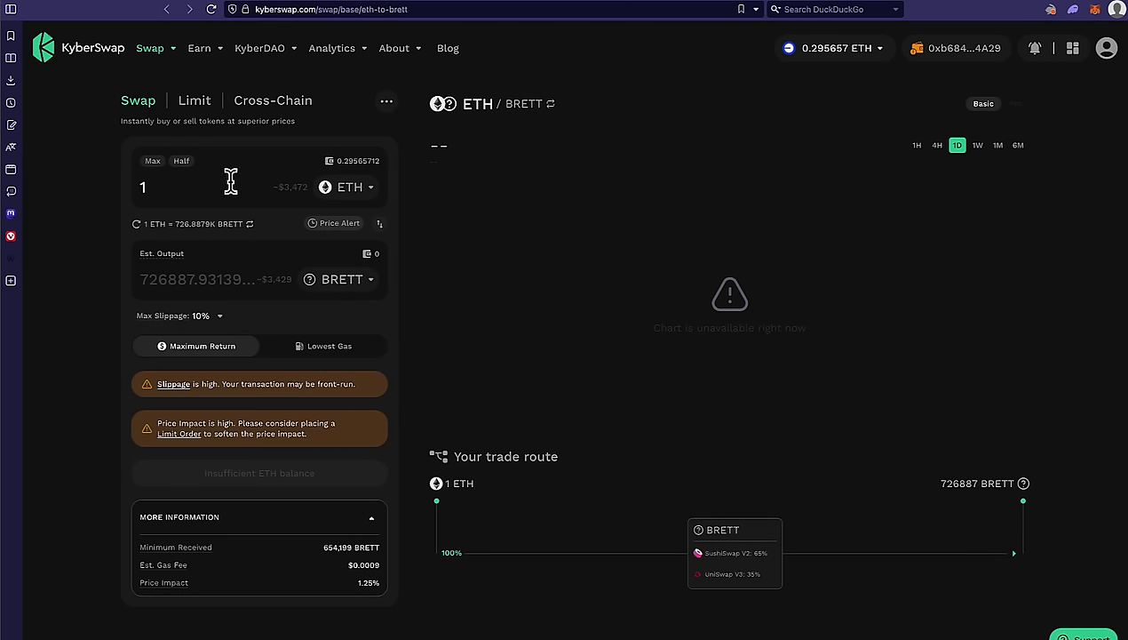
pyautogui.press('BackSpace')
pyautogui.write('0.')
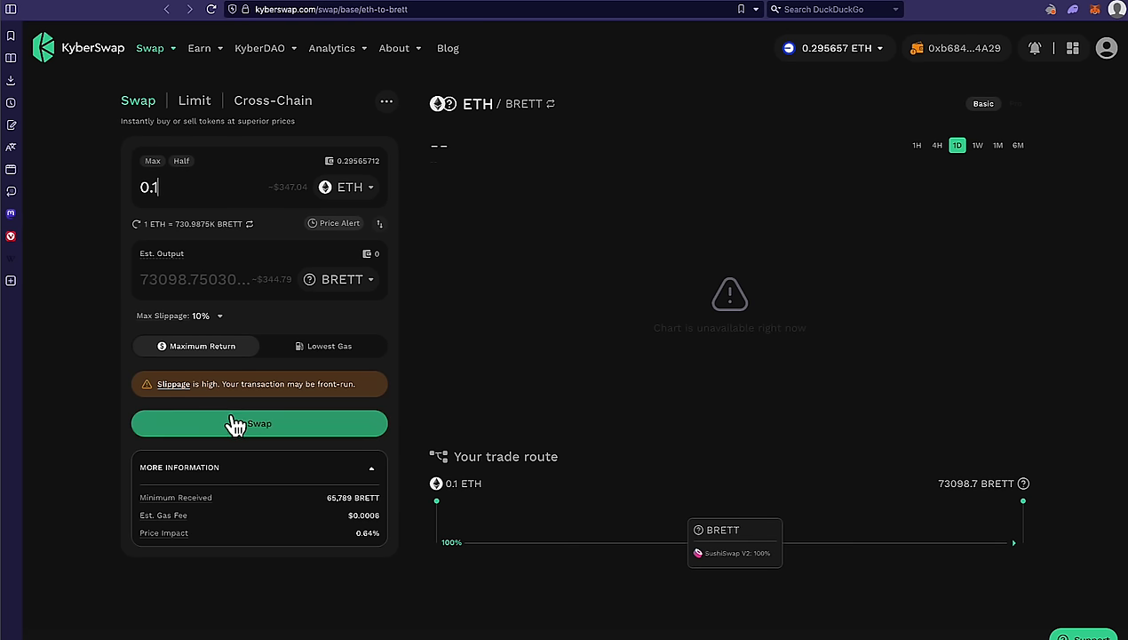
# - Confirm the 0.1 ETH to BRETT swap, approve it in MetaMask, and close the submitted notice
pyautogui.click(235, 426)
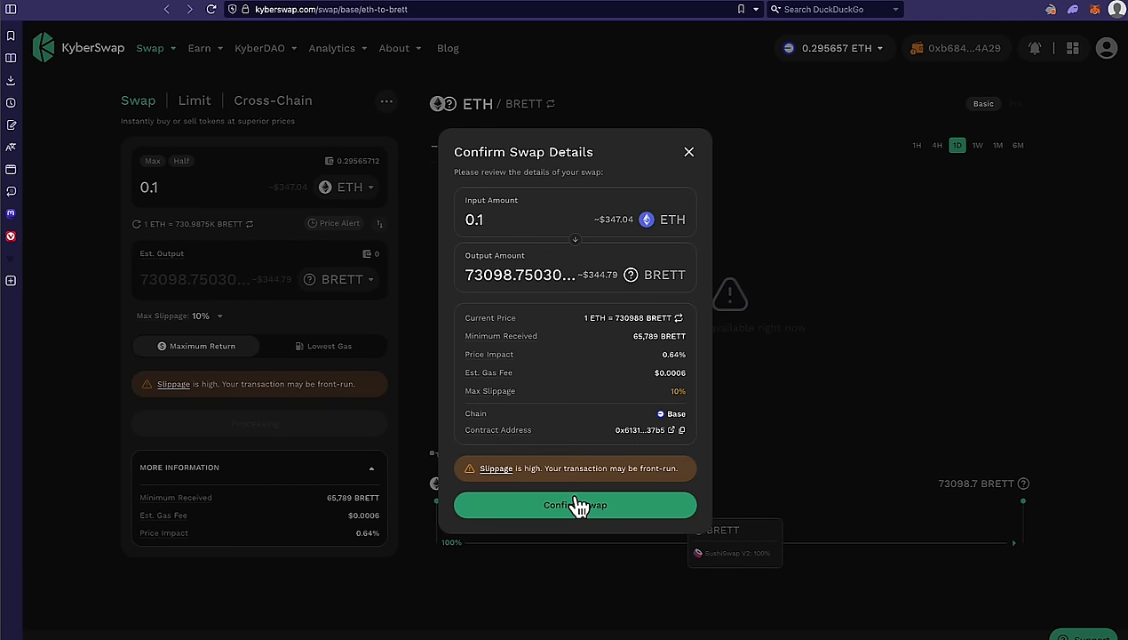
pyautogui.click(574, 501)
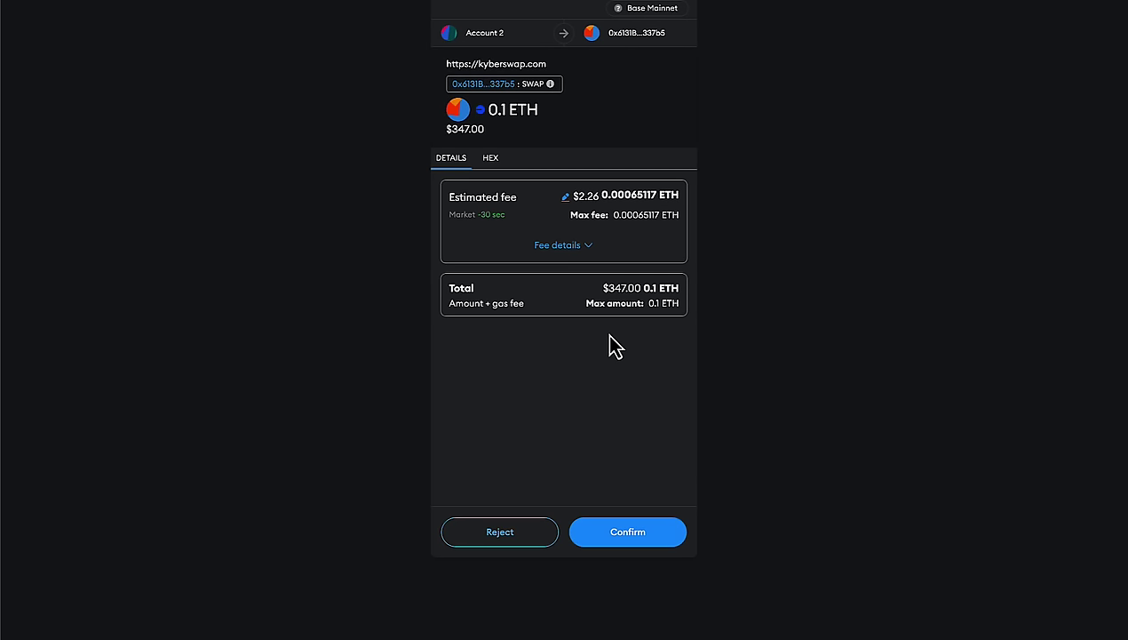
pyautogui.click(629, 531)
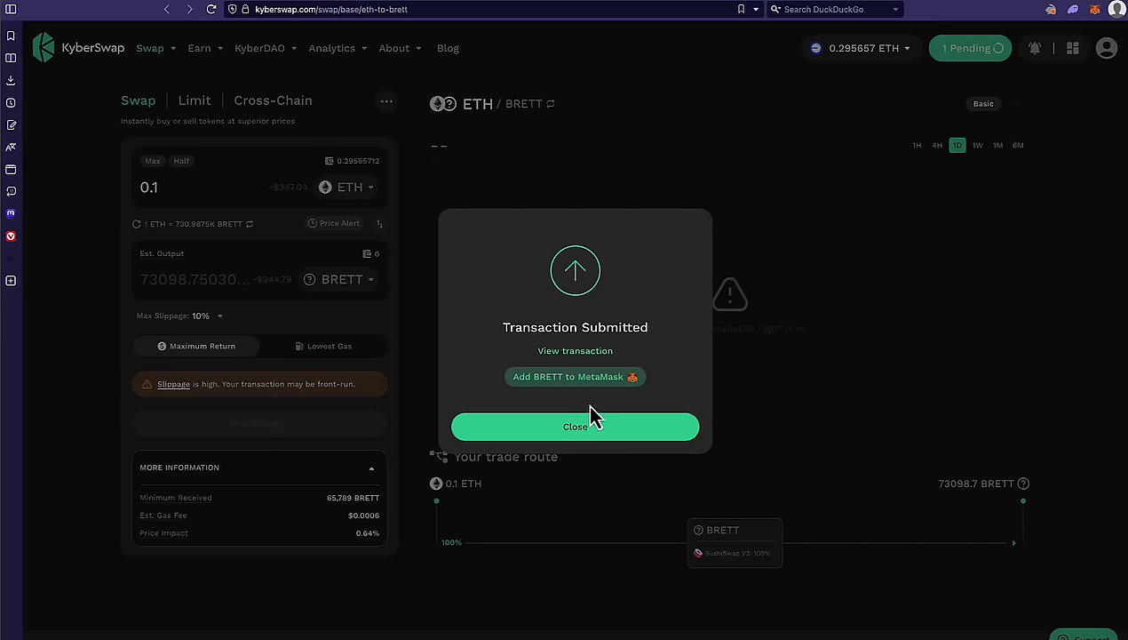
pyautogui.click(597, 428)
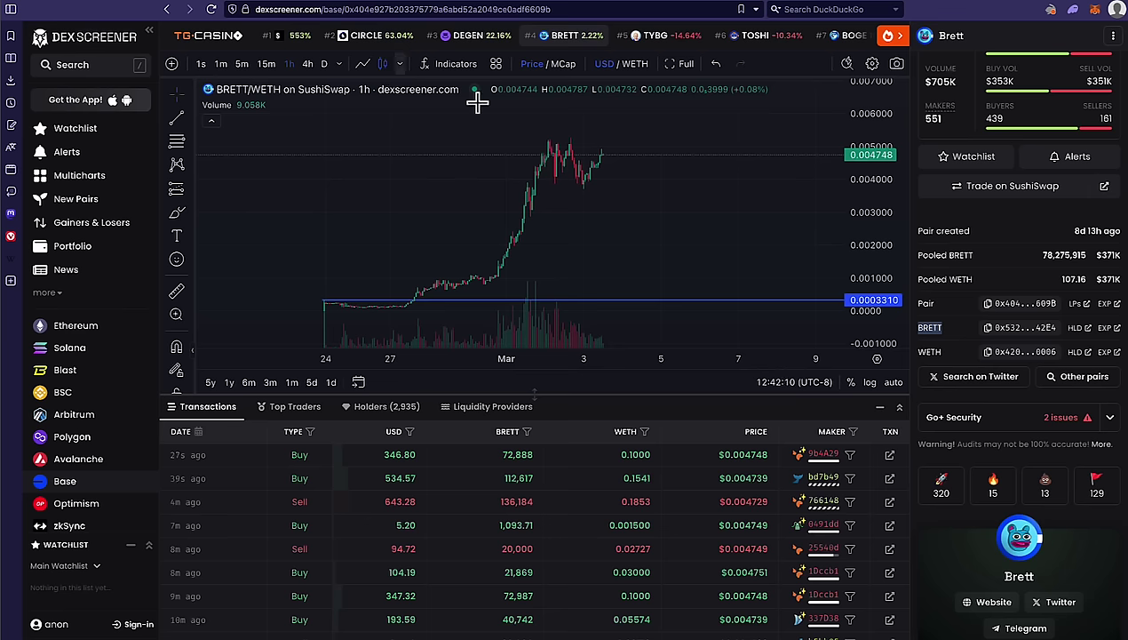
# - Set up a SushiSwap trade of 0.1 ETH for BRETT using the copied BRETT contract address
pyautogui.click(1006, 331)
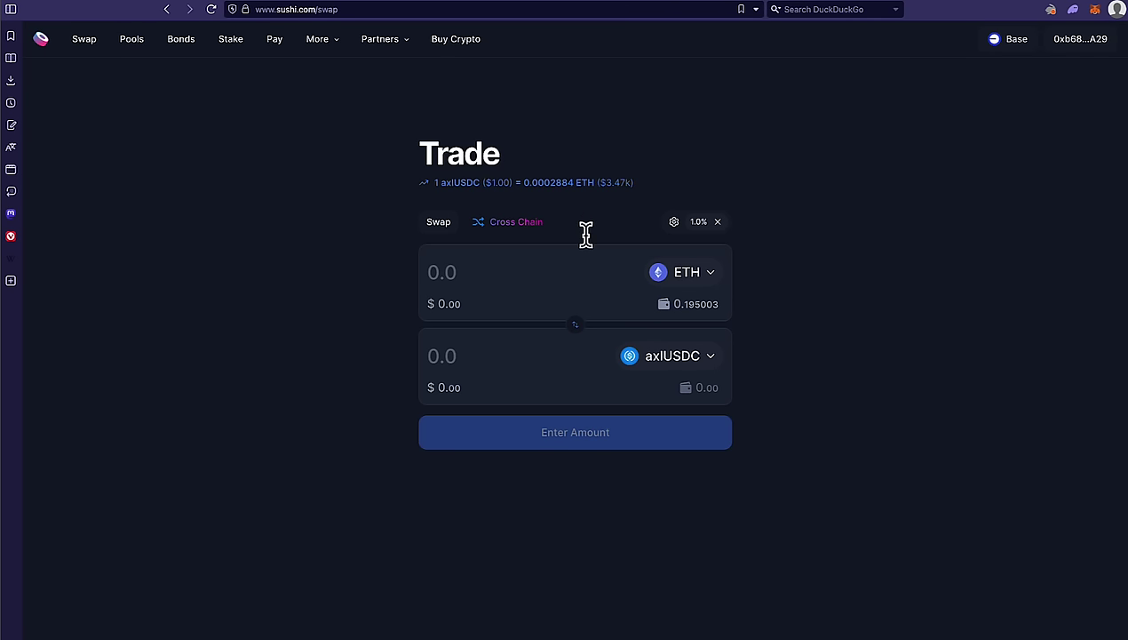
pyautogui.click(656, 358)
pyautogui.hotkey('ctrl', 'v')
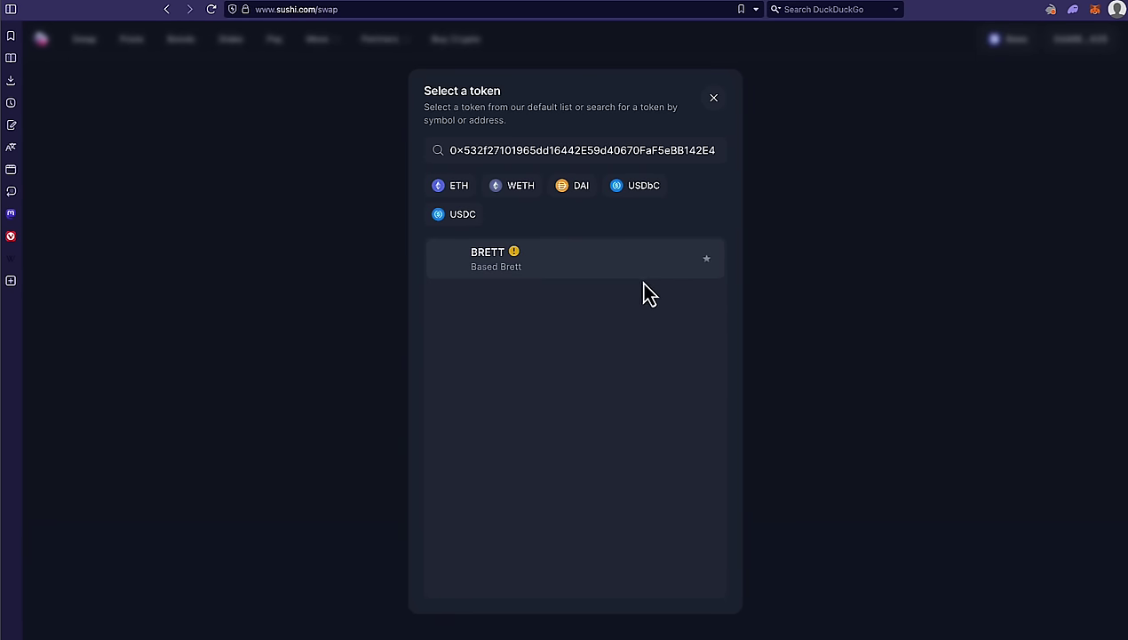
pyautogui.click(593, 286)
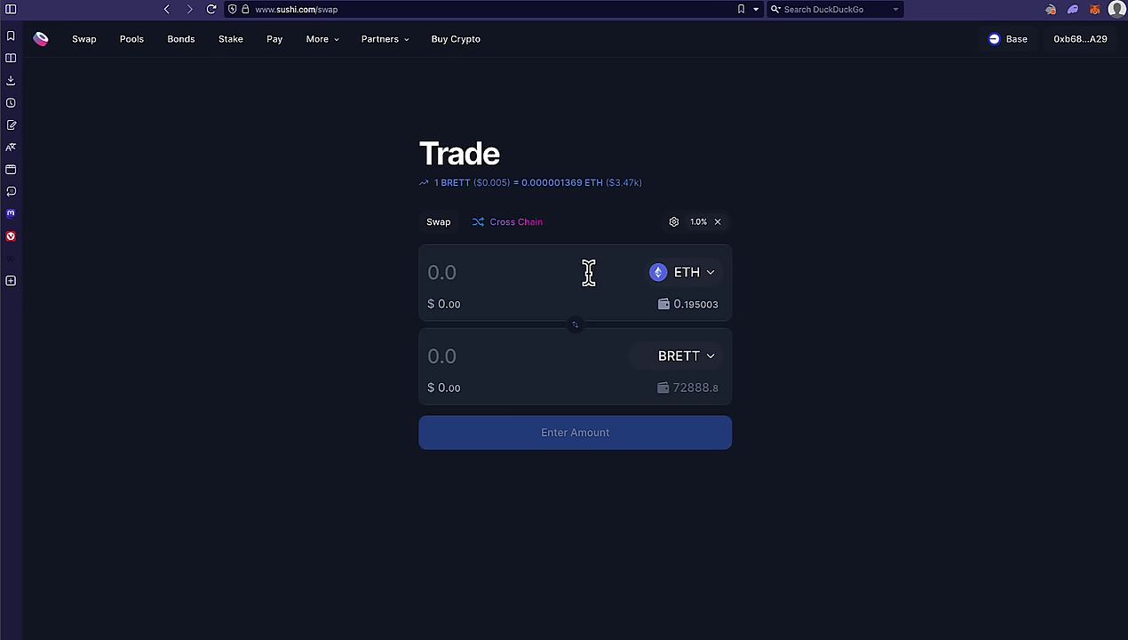
pyautogui.write('0.1')
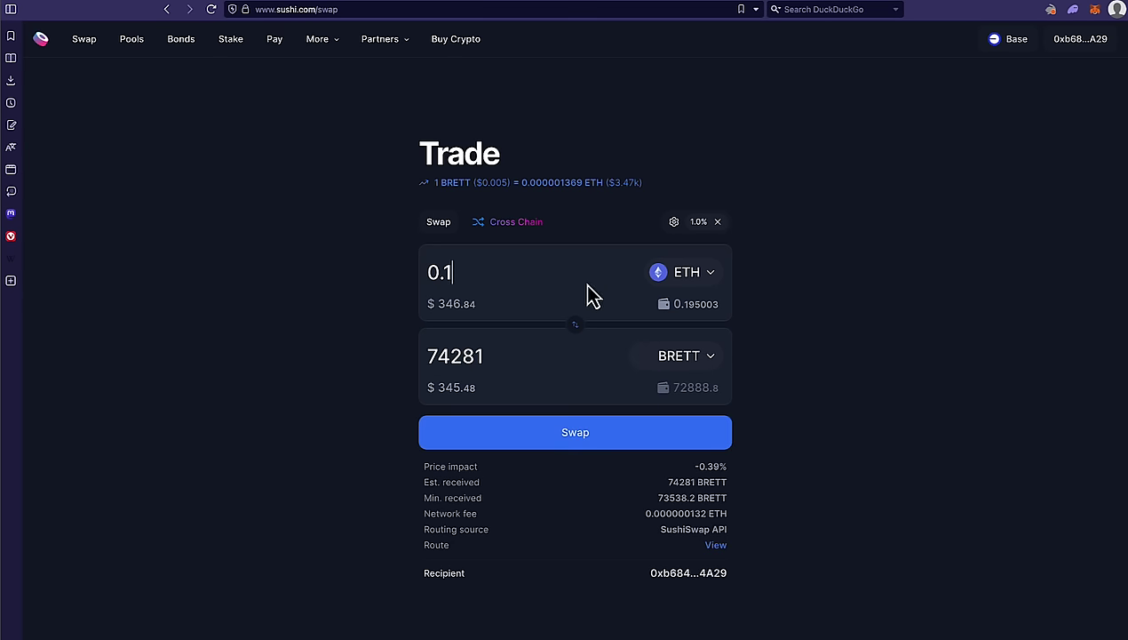
# - Submit the swap for 74,281 BRETT and approve the transaction in MetaMask
pyautogui.click(564, 432)
pyautogui.click(564, 475)
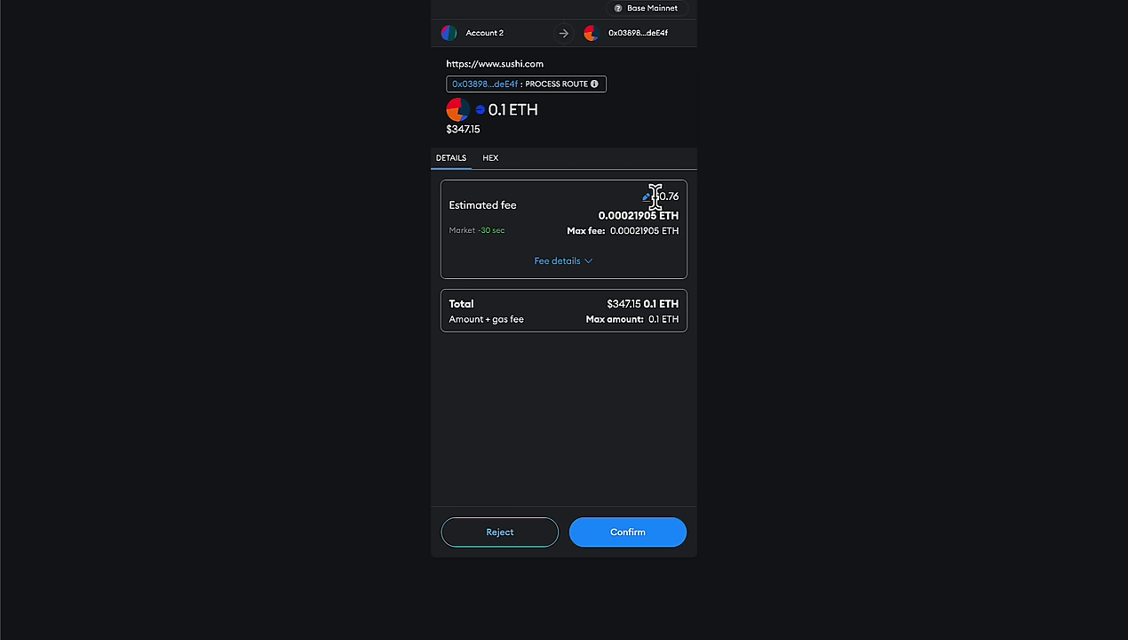
pyautogui.moveTo(655, 196); pyautogui.dragTo(674, 196)
pyautogui.click(658, 533)
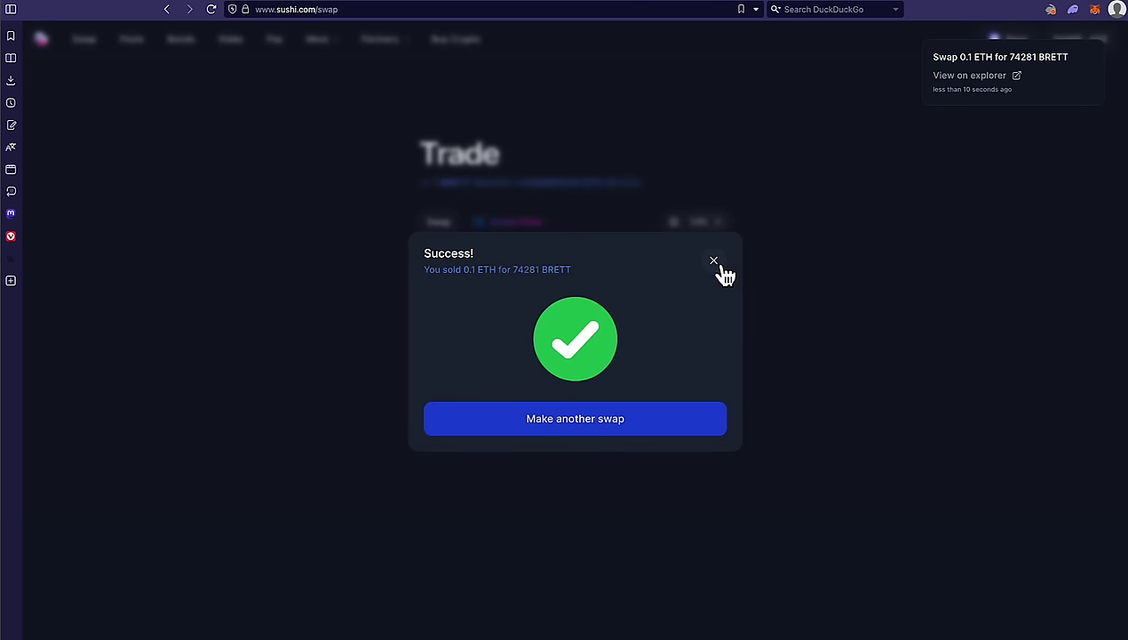
# - Dismiss SushiSwap's swap success dialog
pyautogui.click(716, 263)
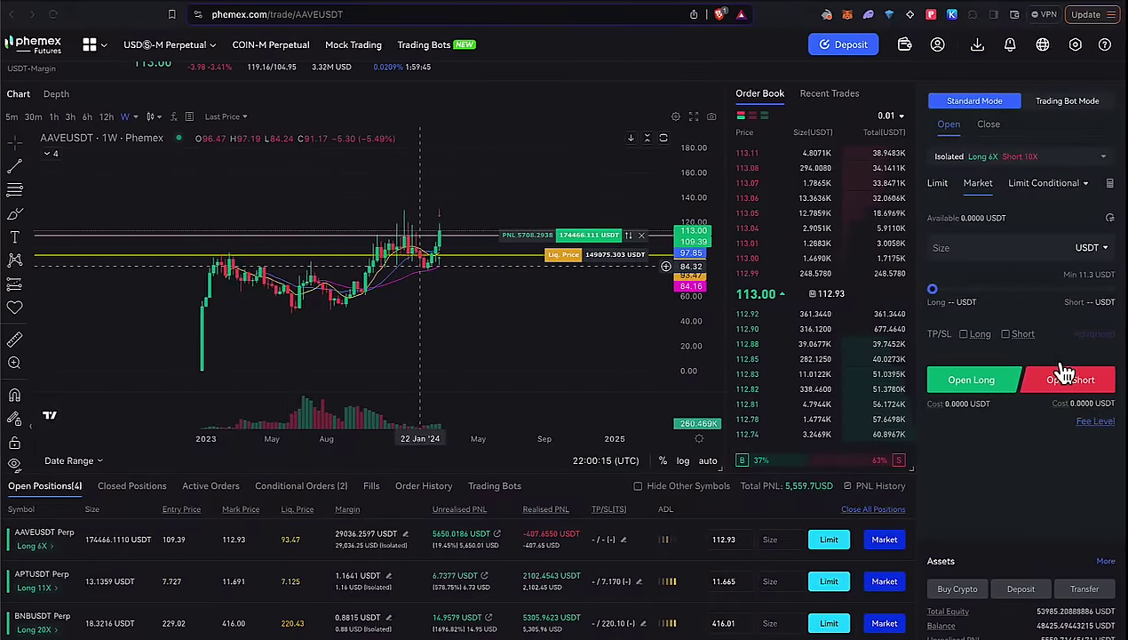
# - Check the Phemex futures positions and Telegram, ending on the BRETT chart with its 147,169.94 BRETT holding
pyautogui.scroll(-1, 938, 388)
pyautogui.hotkey('ctrl', 'Right')
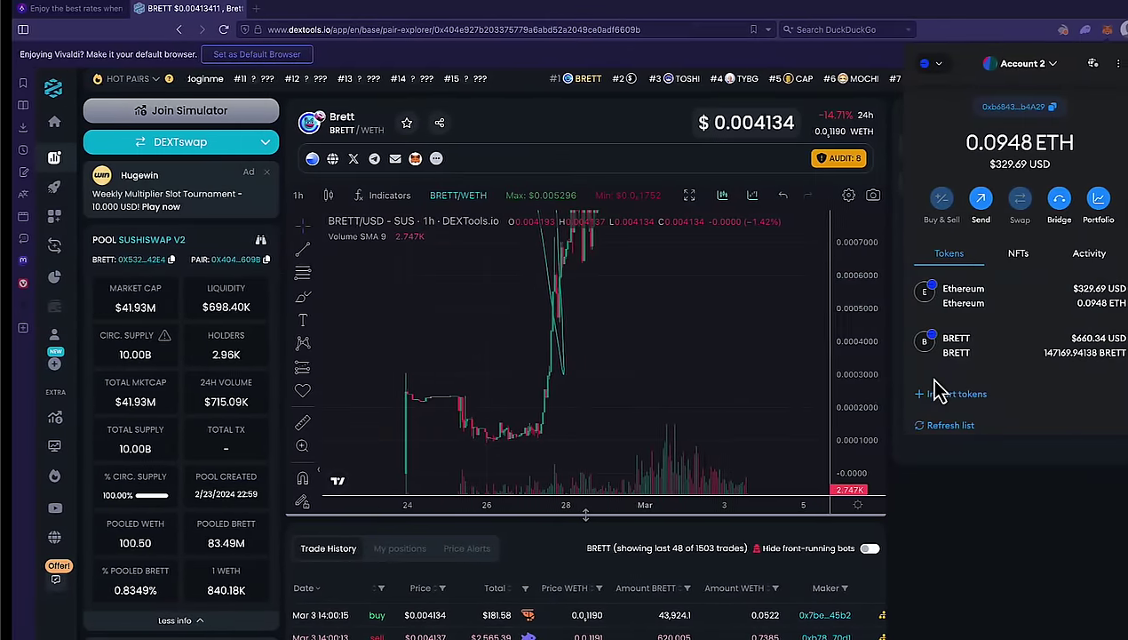
pyautogui.hotkey('ctrl', 'Left')
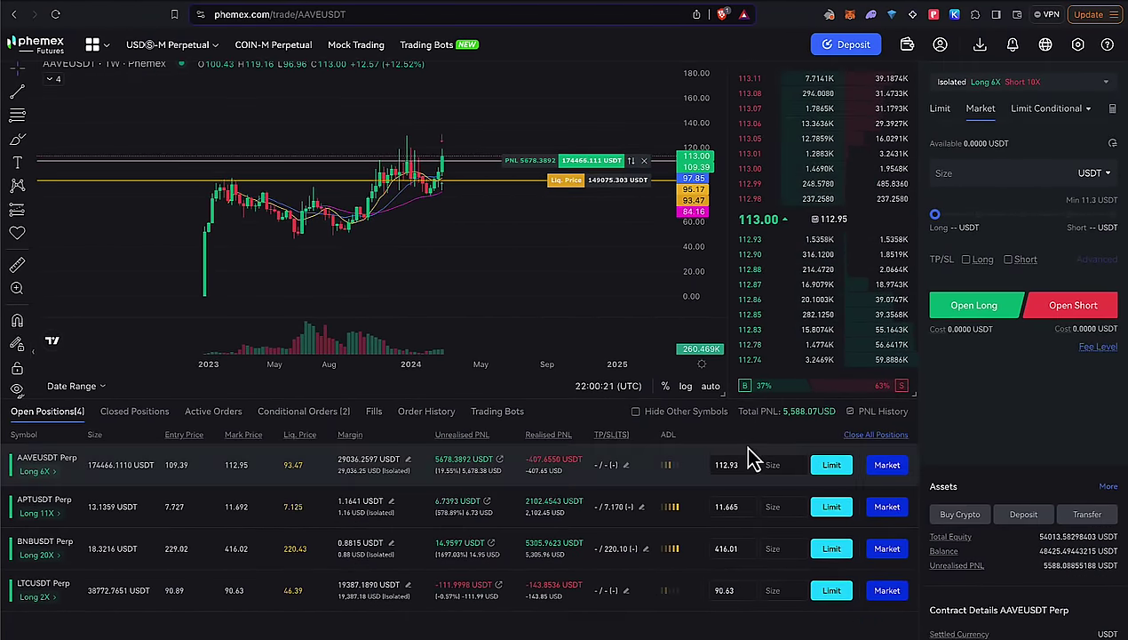
pyautogui.hotkey('ctrl', 'Right')
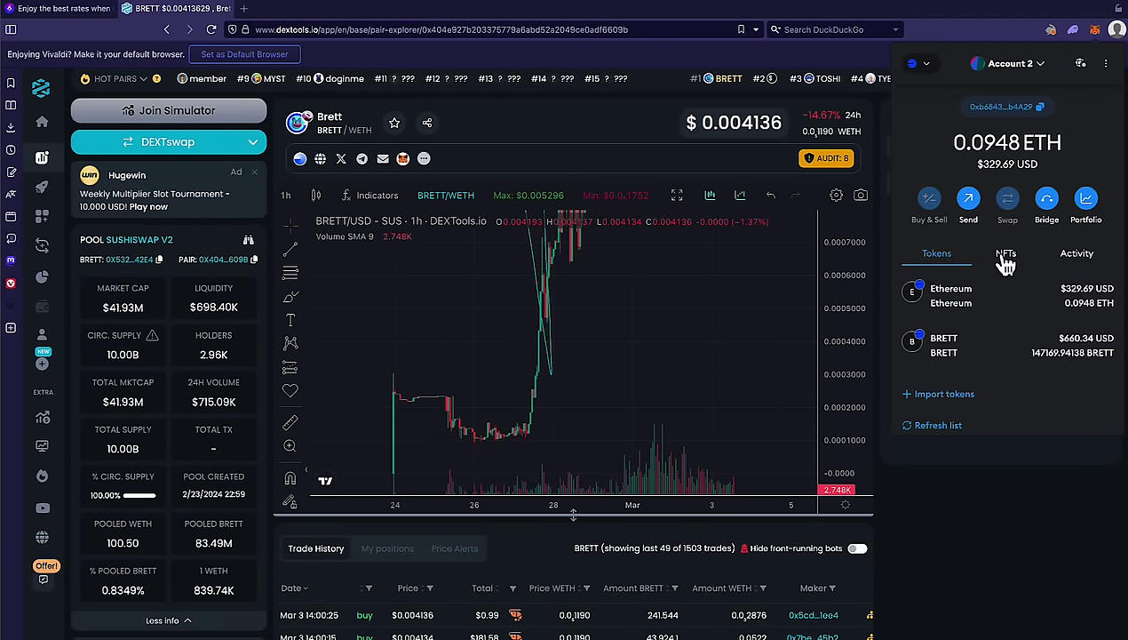
pyautogui.hotkey('ctrl', 'Left')
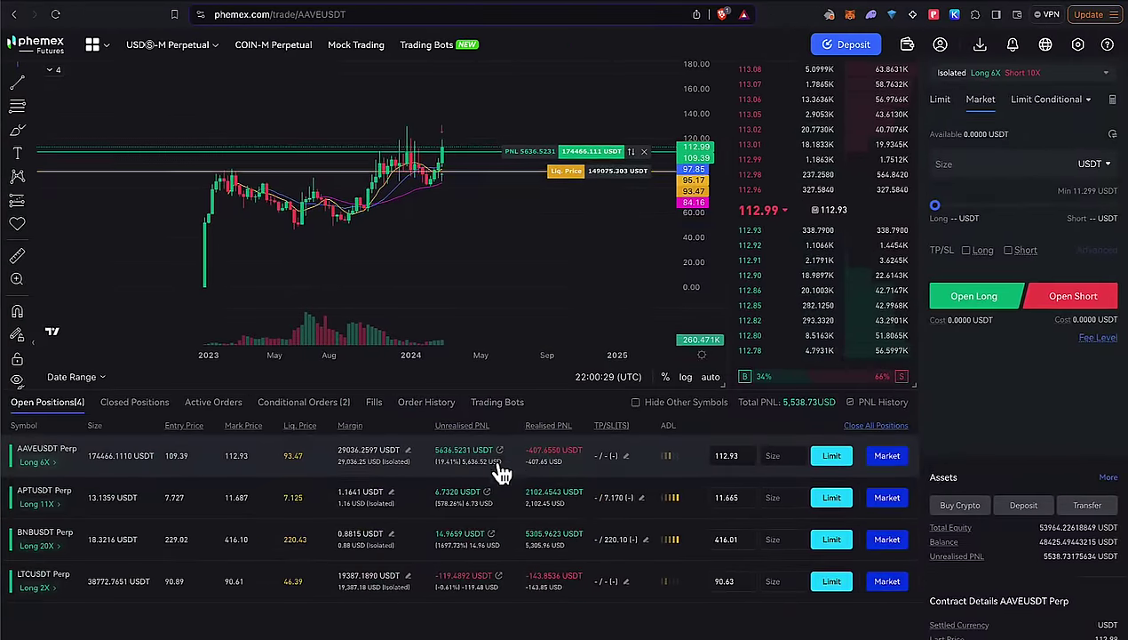
pyautogui.hotkey('ctrl', 'Left')
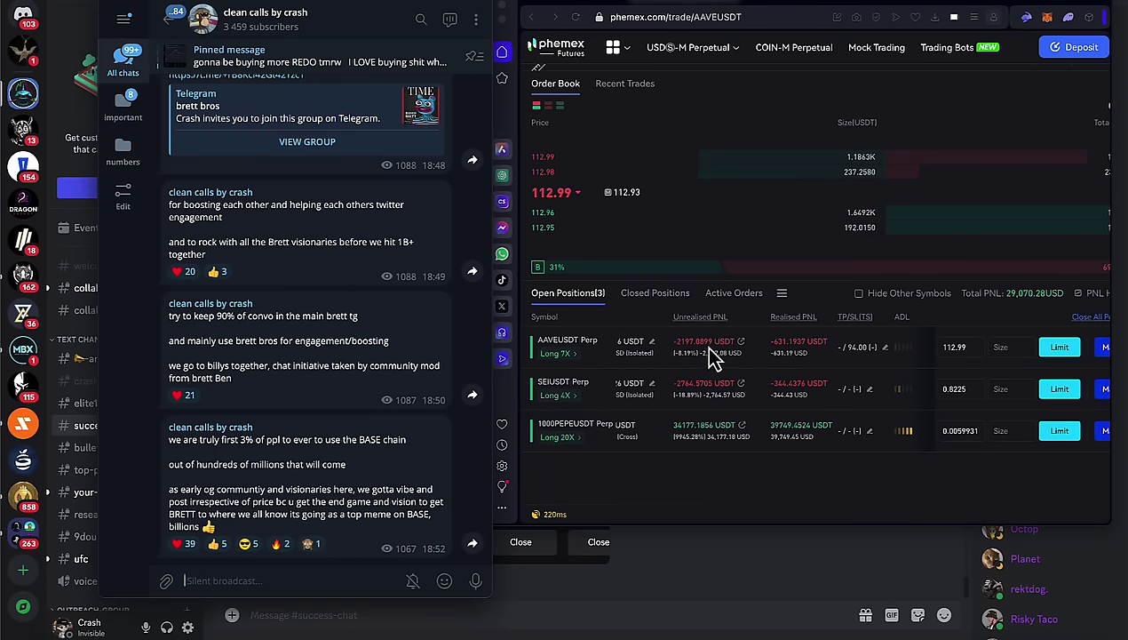
pyautogui.hotkey('ctrl', 'Right')
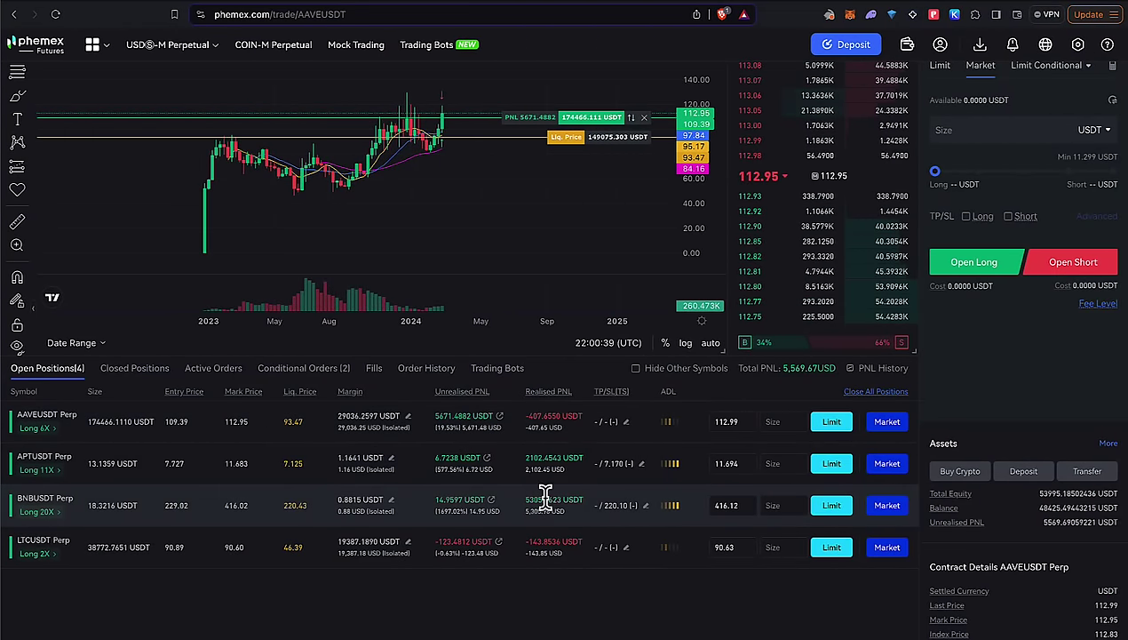
pyautogui.scroll(2, 513, 480)
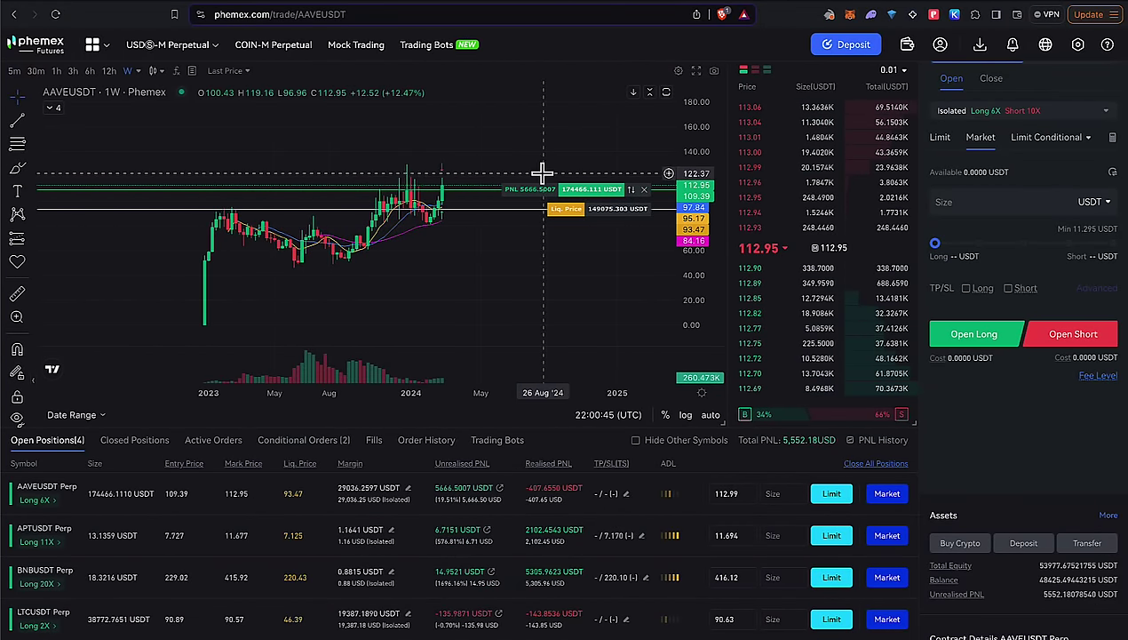
pyautogui.hotkey('ctrl', 'Right')
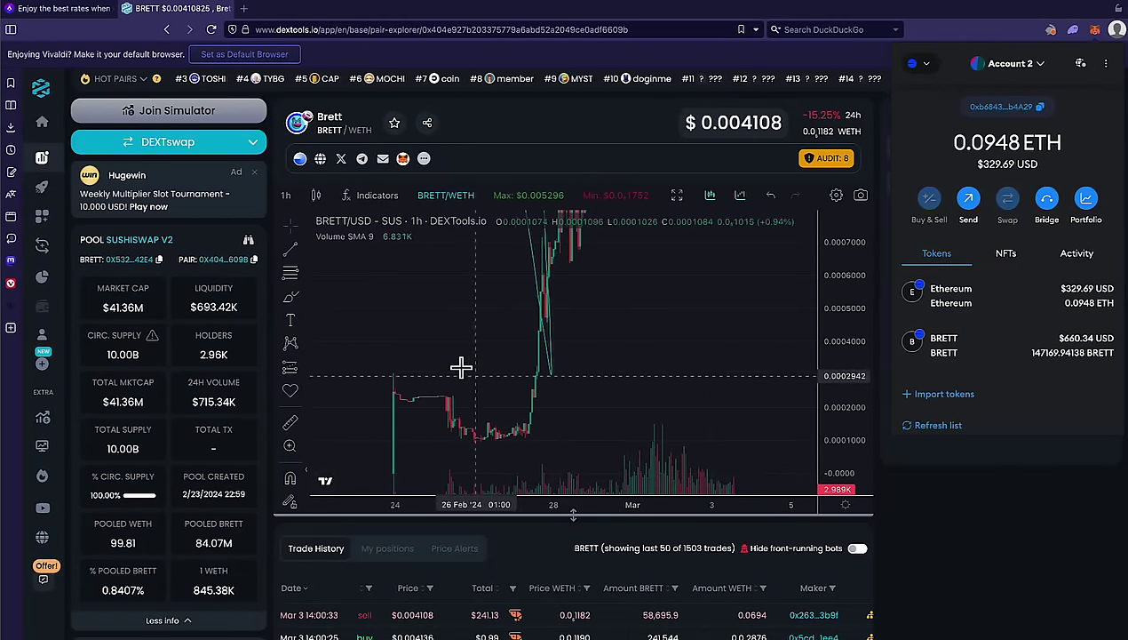
# - Sketch a freehand annotation on the BRETT chart and pan it around the drawing
pyautogui.click(291, 299)
pyautogui.moveTo(468, 331)
pyautogui.mouseDown()
pyautogui.moveTo(522, 386)
pyautogui.moveTo(511, 390)
pyautogui.moveTo(526, 384)
pyautogui.mouseUp()
pyautogui.scroll(-2, 718, 282)
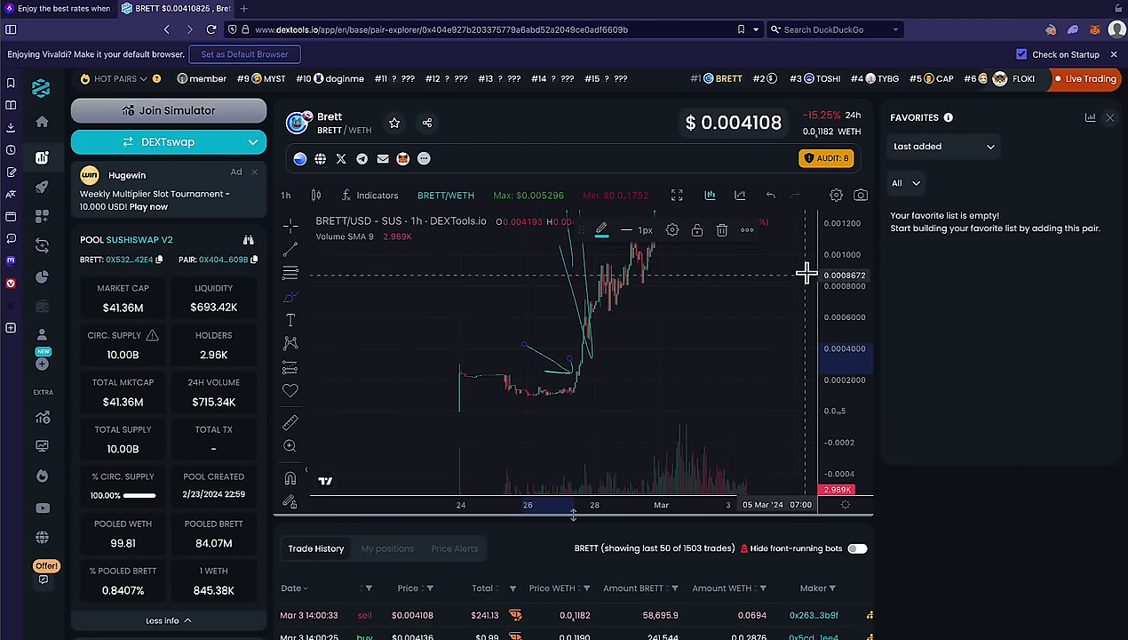
pyautogui.moveTo(806, 270); pyautogui.dragTo(835, 405)
pyautogui.moveTo(788, 355); pyautogui.dragTo(664, 335)
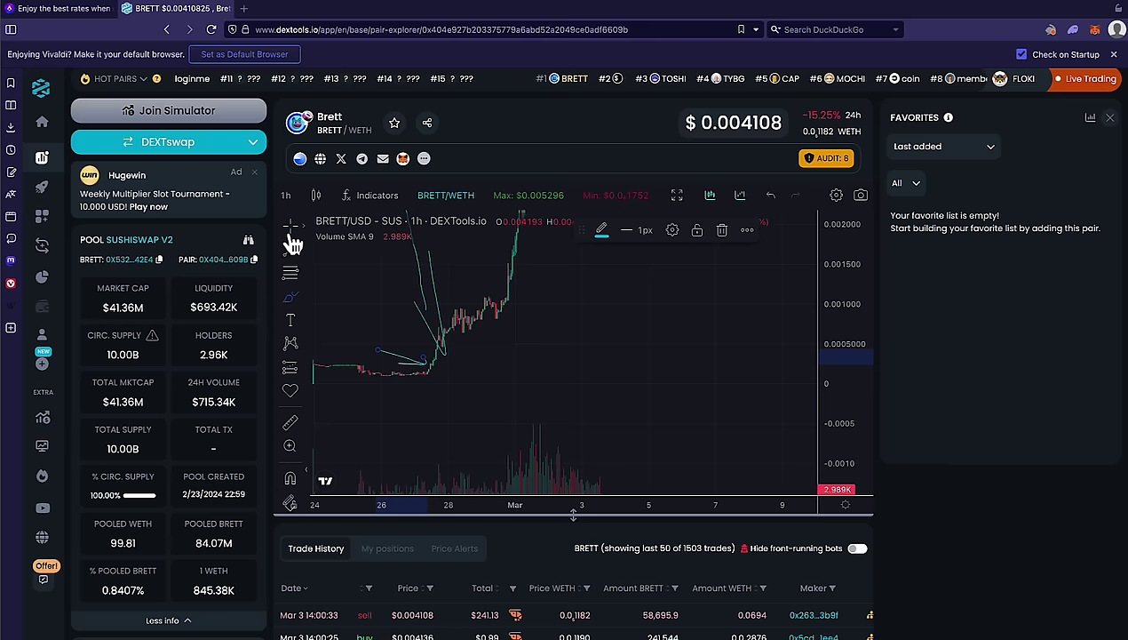
pyautogui.moveTo(352, 257); pyautogui.dragTo(422, 322)
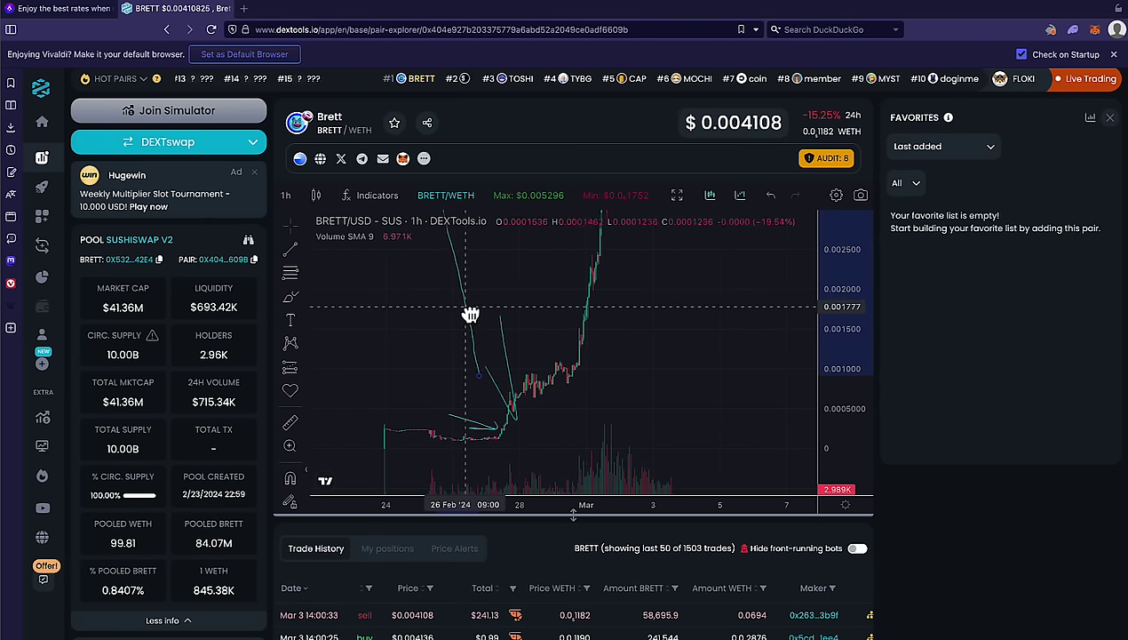
# - Compress the BRETT price axis to the full 0–0.008 range and zoom out to more days
pyautogui.moveTo(836, 335); pyautogui.dragTo(836, 396)
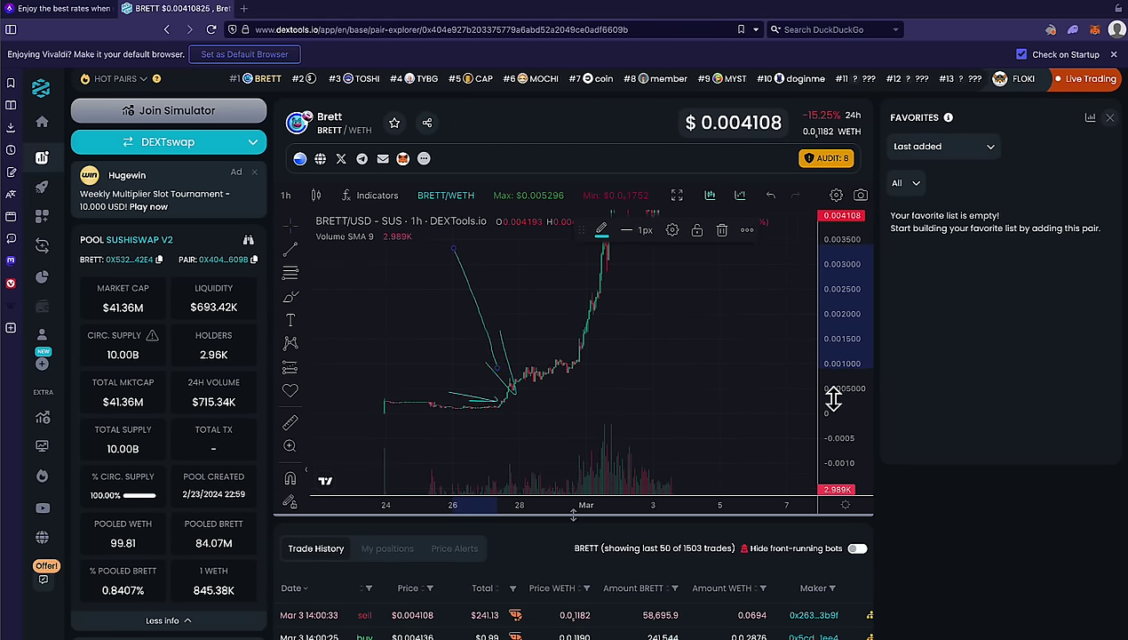
pyautogui.moveTo(741, 365); pyautogui.dragTo(679, 355)
pyautogui.moveTo(839, 355); pyautogui.dragTo(838, 428)
pyautogui.scroll(-2, 673, 377)
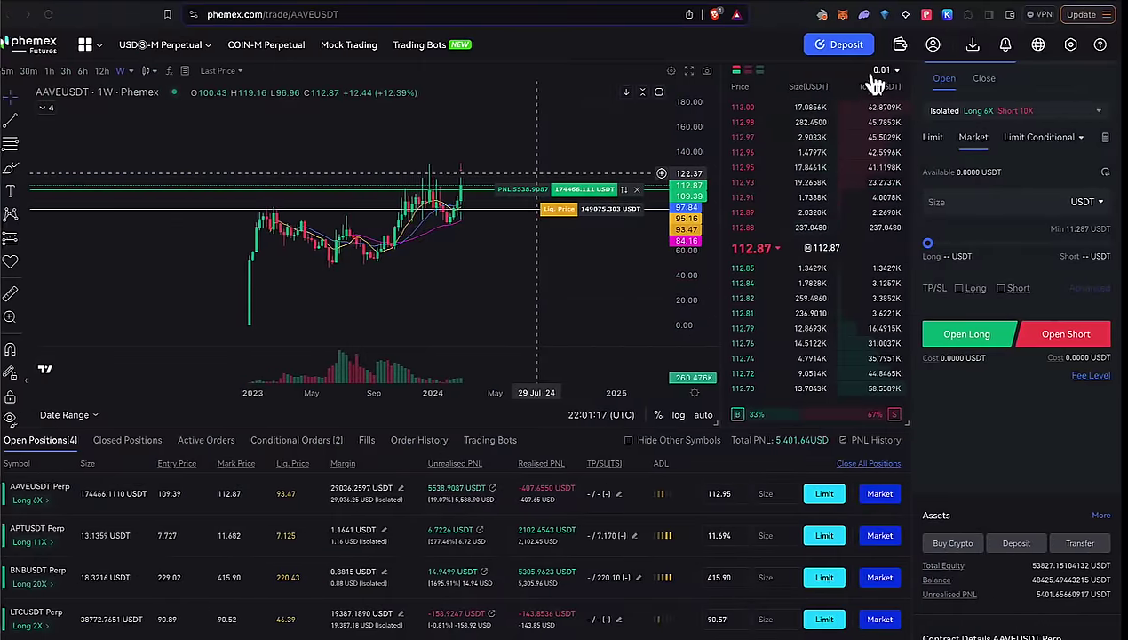
# - View the Rabby wallet's $297,138.35 balance, then go back to the DEXTools BRETT chart
pyautogui.click(830, 16)
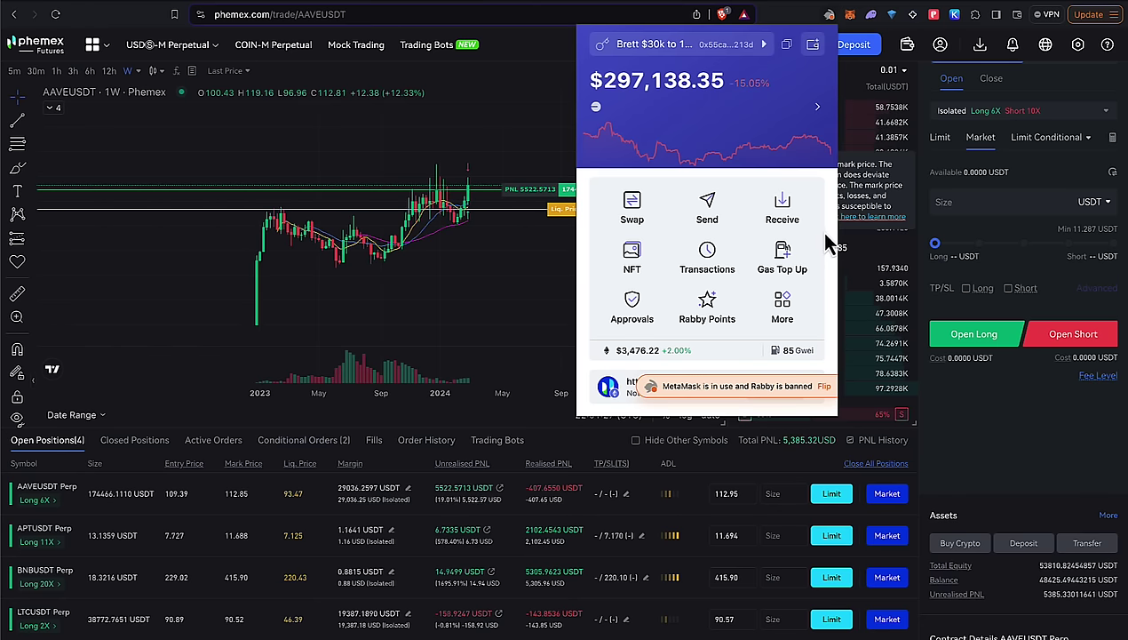
pyautogui.hotkey('ctrl', 'Right')
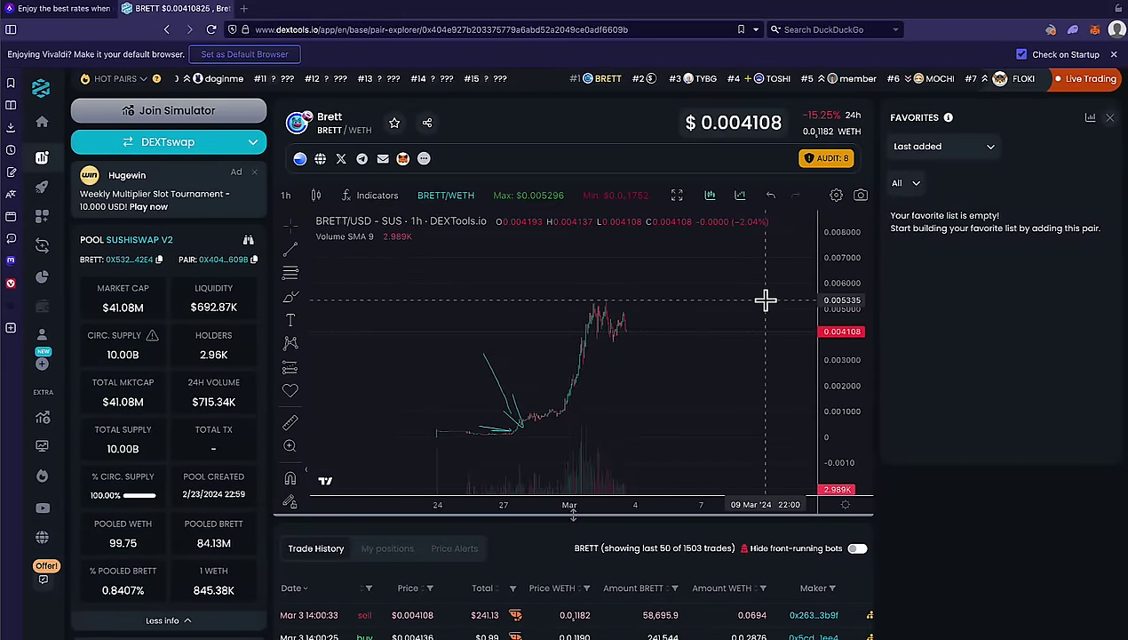
pyautogui.scroll(2, 765, 301)
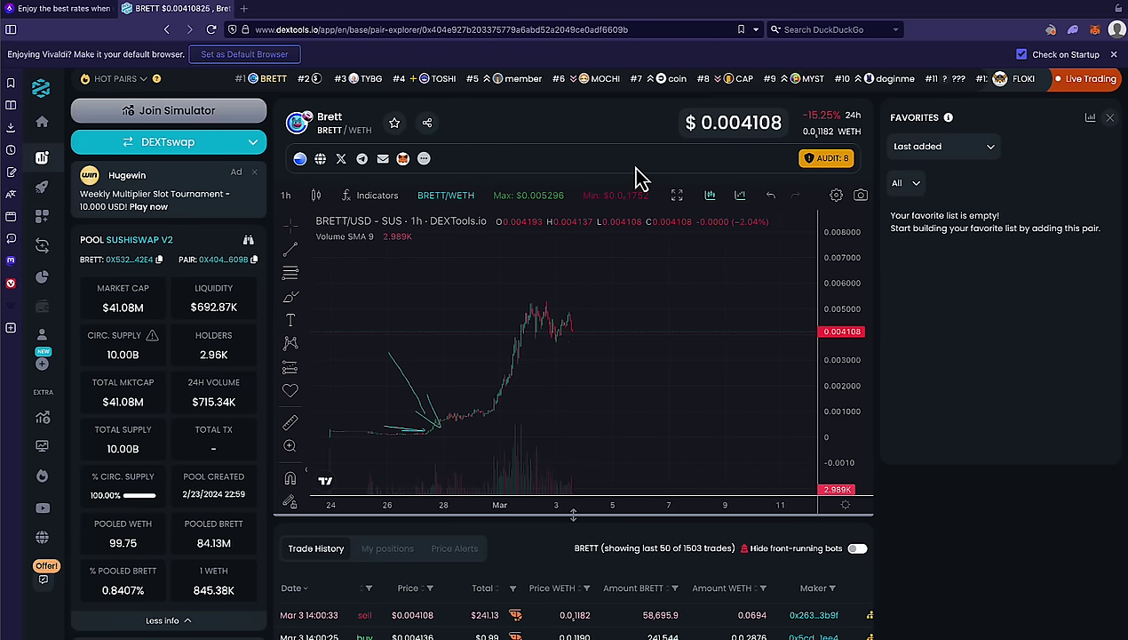
pyautogui.scroll(-3, 302, 53)
pyautogui.scroll(4, 358, 66)
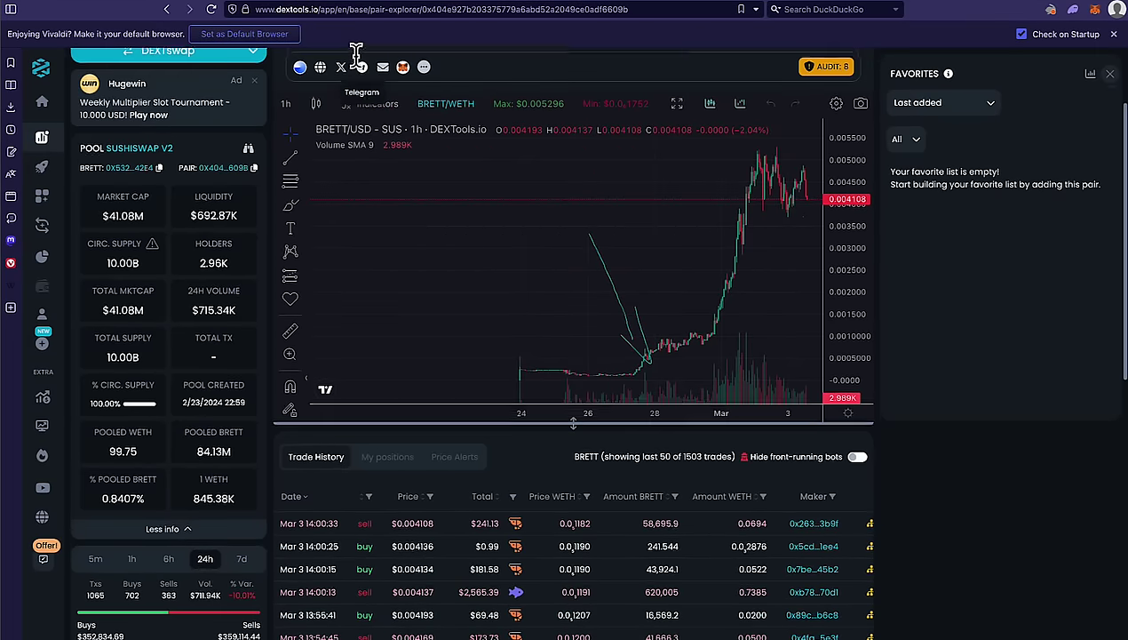
# - Search 'bobo', open the BOBO/WETH pair and set its chart to 1-day candles
pyautogui.click(400, 82)
pyautogui.write('bobo')
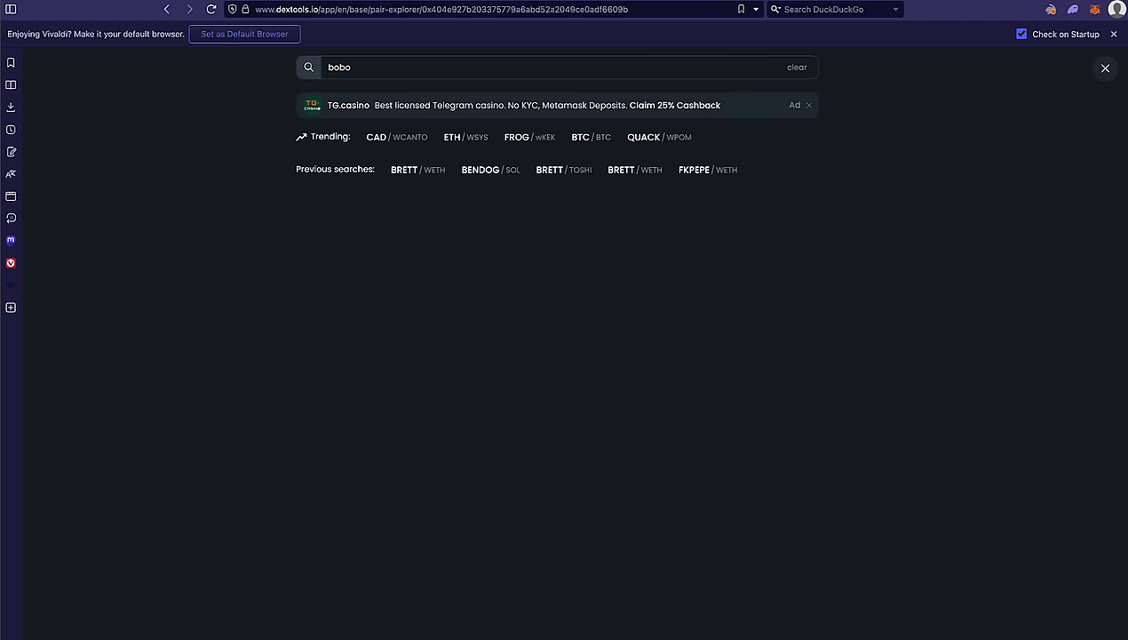
pyautogui.click(513, 217)
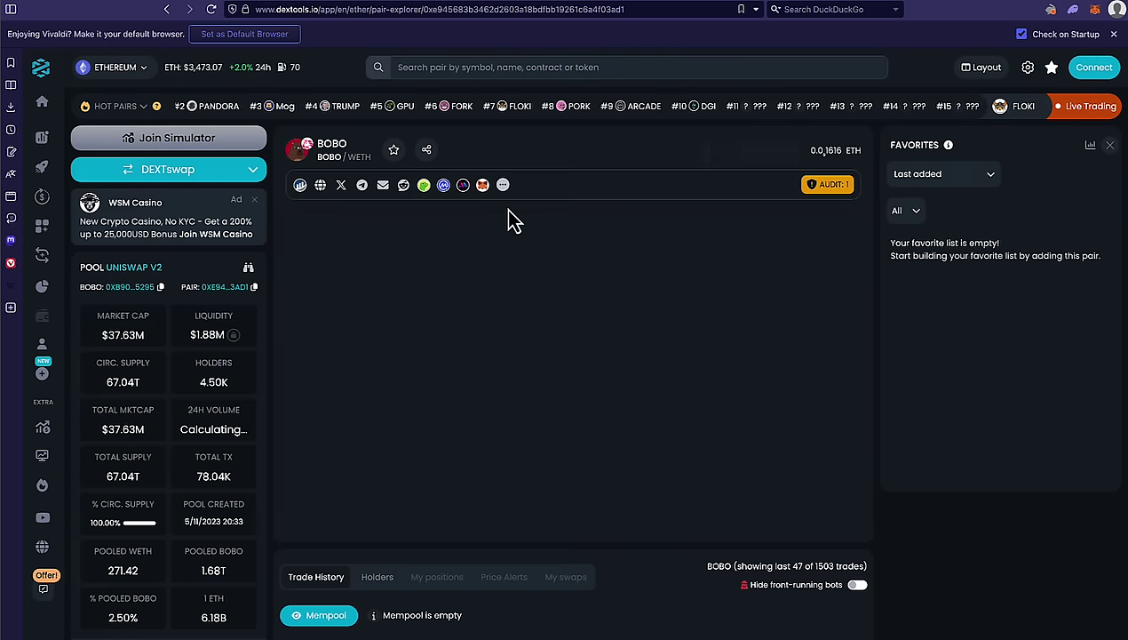
pyautogui.scroll(-2, 520, 179)
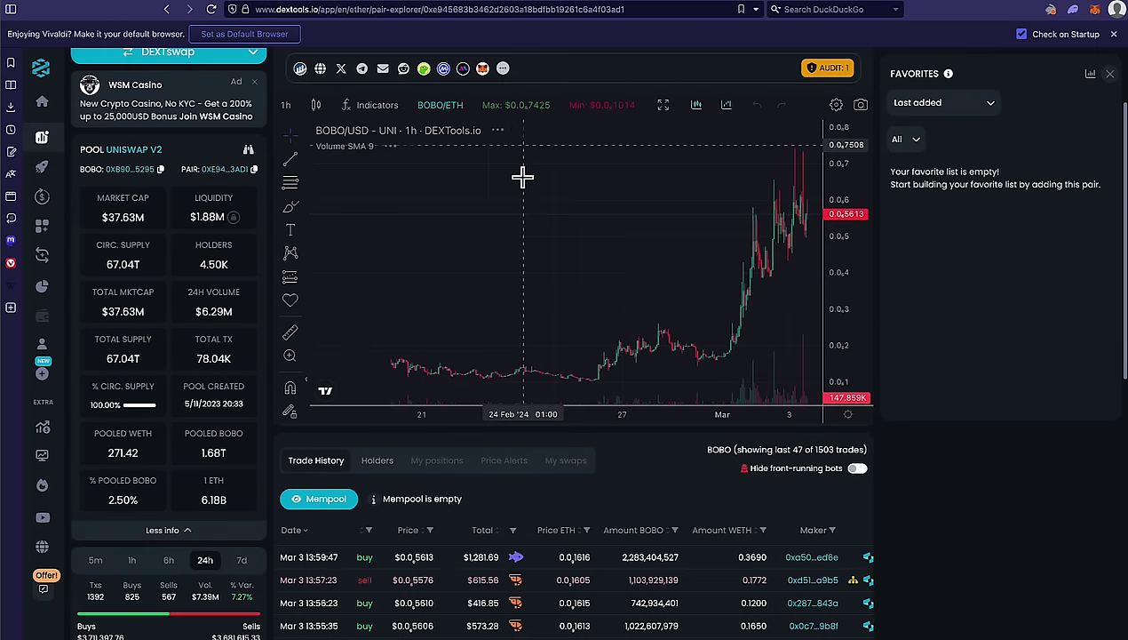
pyautogui.click(285, 105)
pyautogui.click(304, 407)
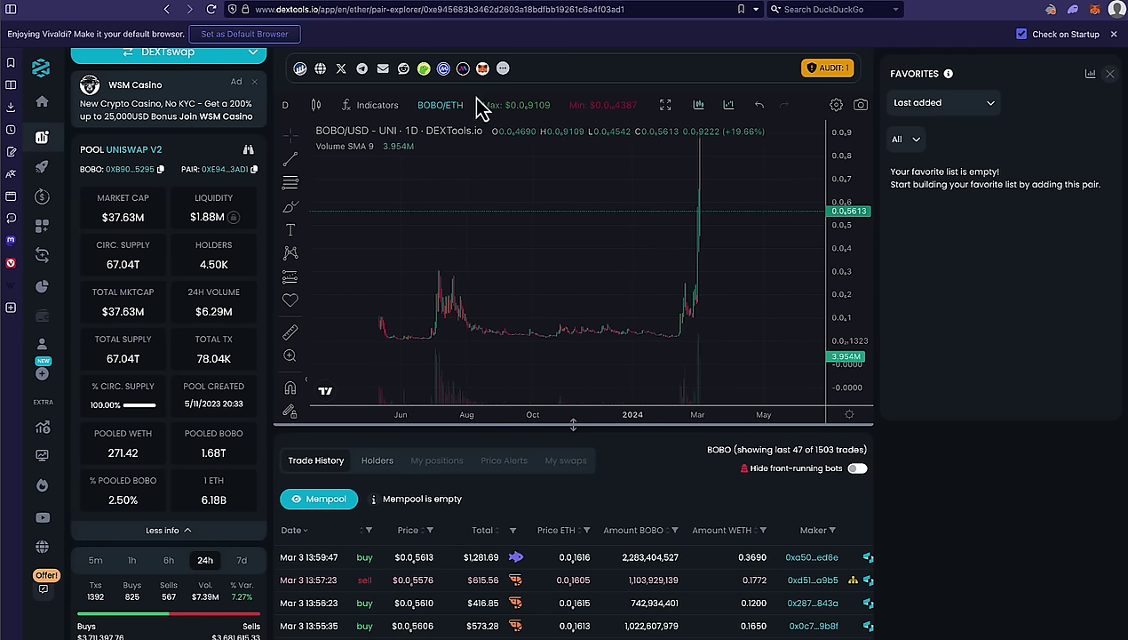
# - Load geckoterminal.com in a new tab and open the REDO/TON Ston.fi pool via search 'redo'
pyautogui.hotkey('ctrl', 't')
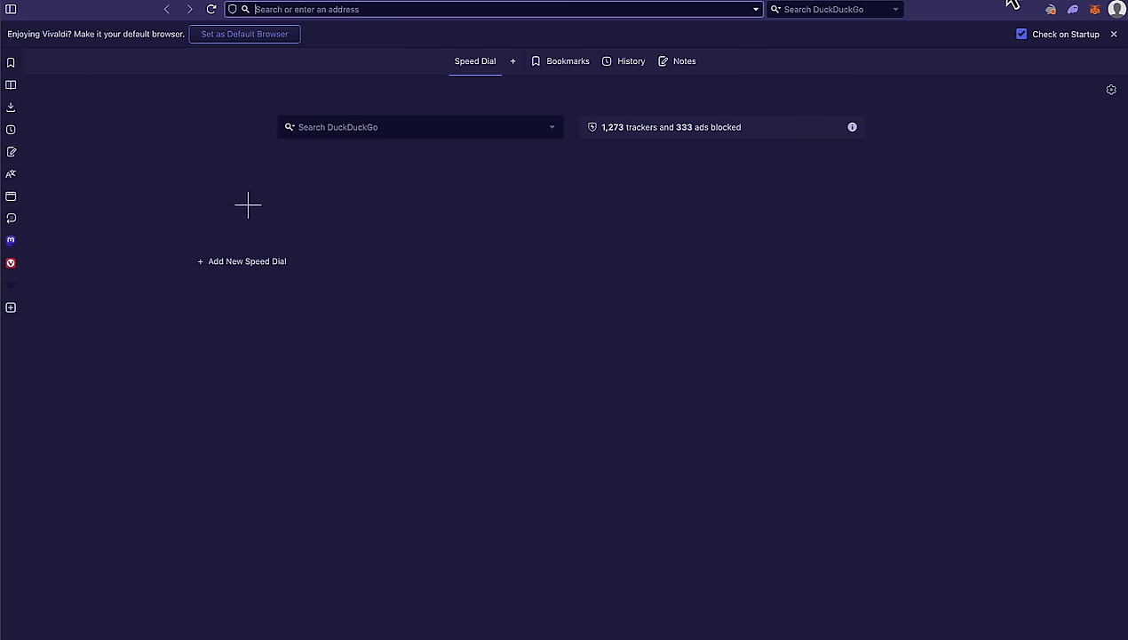
pyautogui.write('geckoterminal.com')
pyautogui.press('Return')
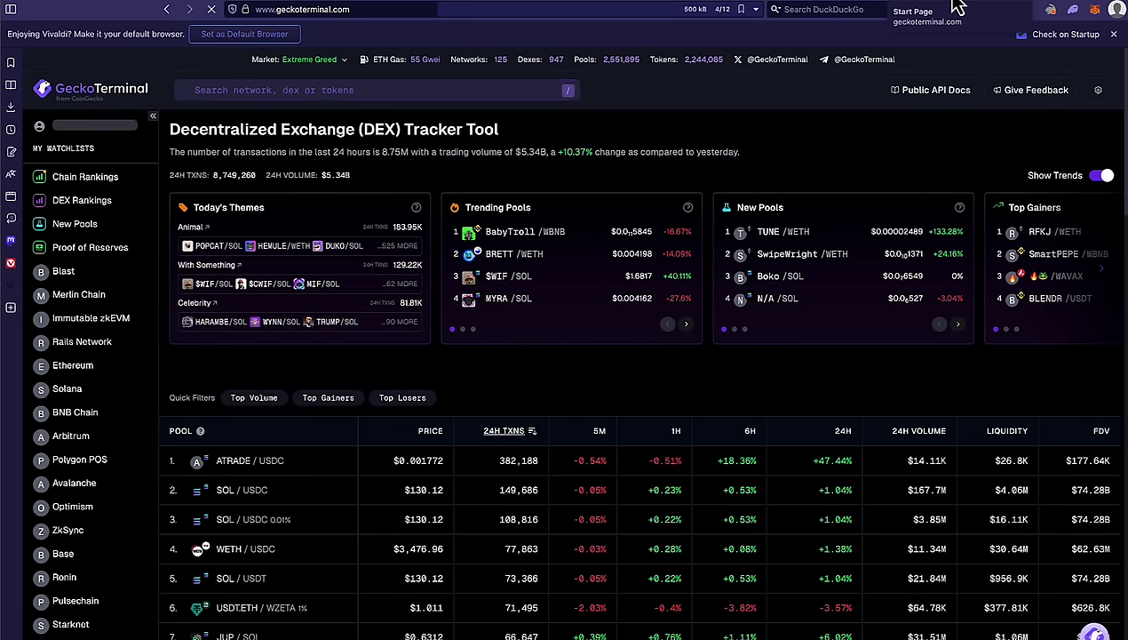
pyautogui.click(457, 88)
pyautogui.write('redo')
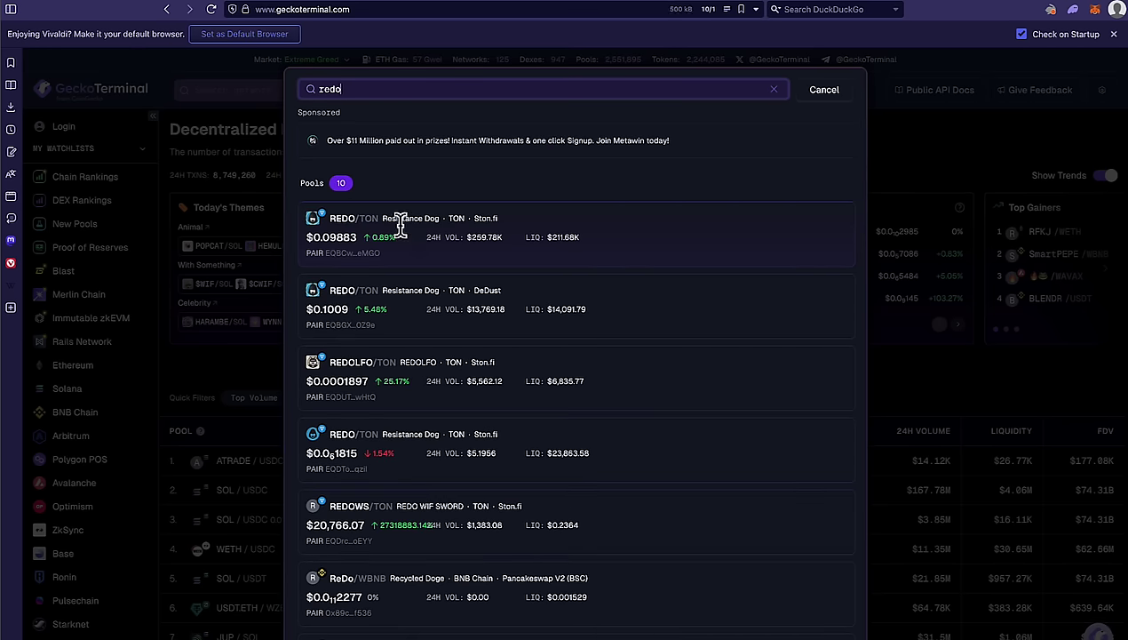
pyautogui.click(399, 222)
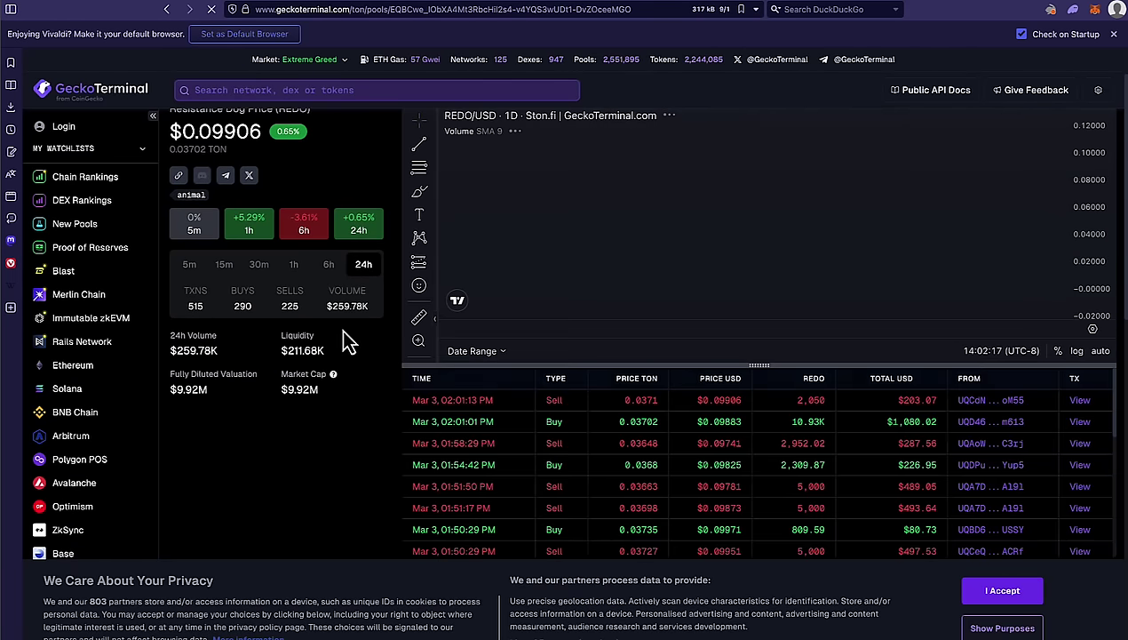
# - Circle the late-January peak on the REDO chart with the Brush tool
pyautogui.scroll(1, 350, 340)
pyautogui.hscroll(5, 791, 305)
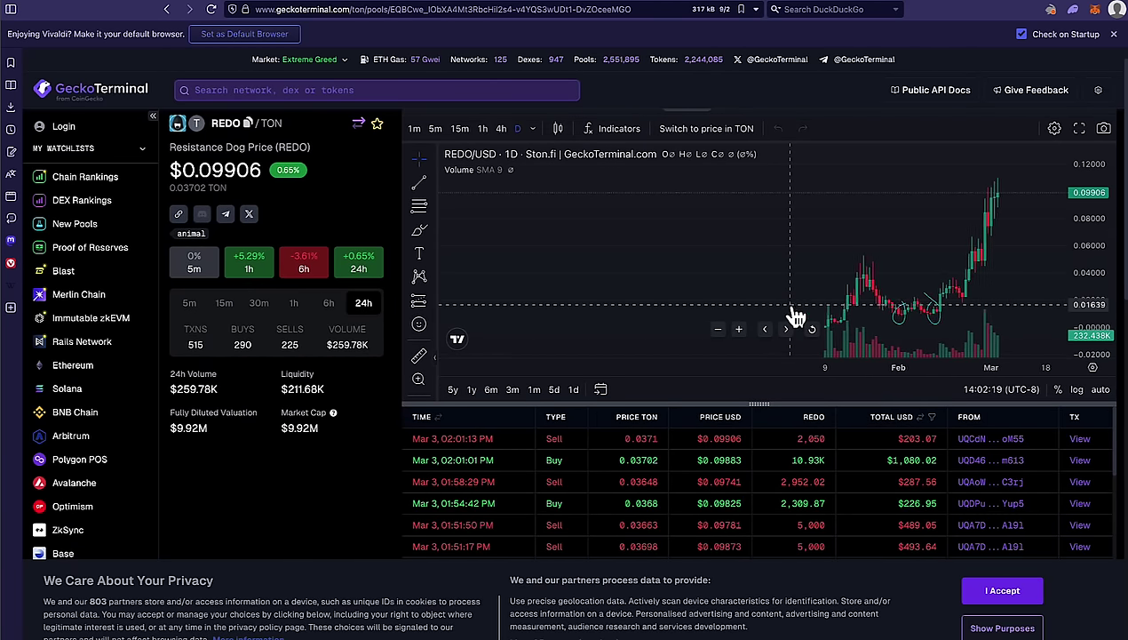
pyautogui.click(419, 229)
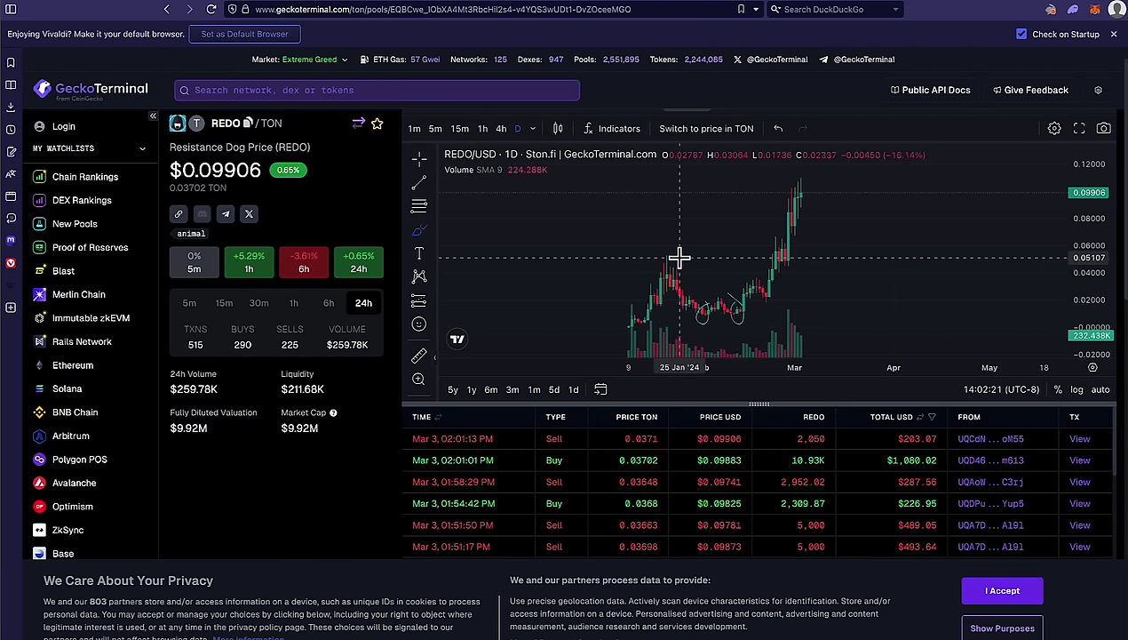
pyautogui.moveTo(675, 257)
pyautogui.mouseDown()
pyautogui.moveTo(658, 286)
pyautogui.moveTo(677, 255)
pyautogui.moveTo(698, 316)
pyautogui.moveTo(735, 306)
pyautogui.mouseUp()
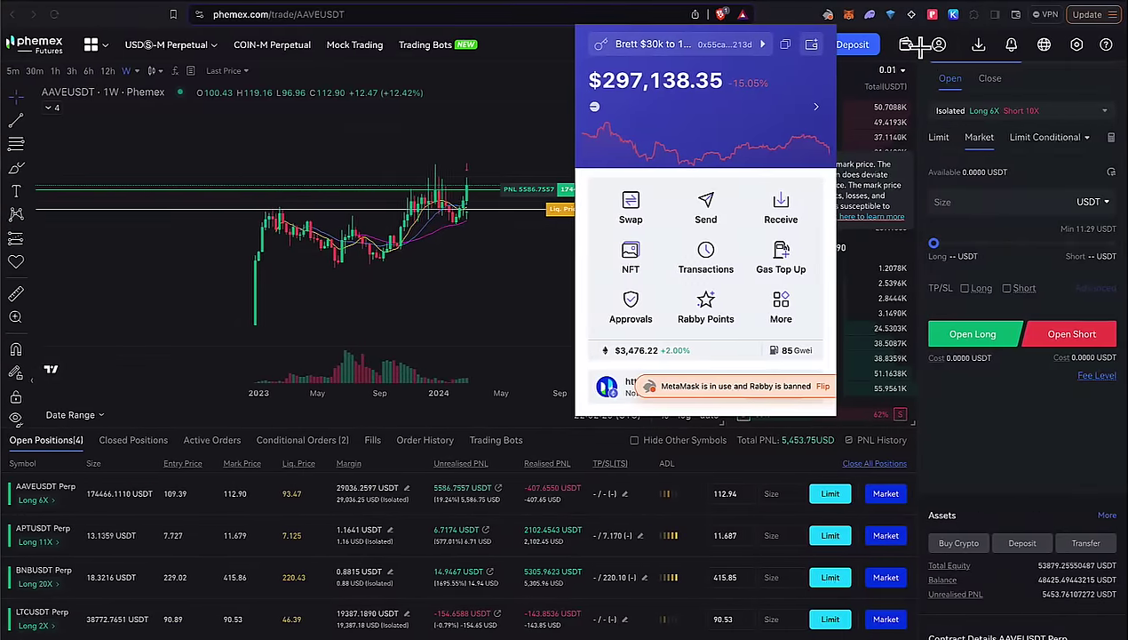
# - Make v3R2 the active Tonkeeper address, showing its 575,103.21 REDO holding, then close the wallet
pyautogui.click(891, 18)
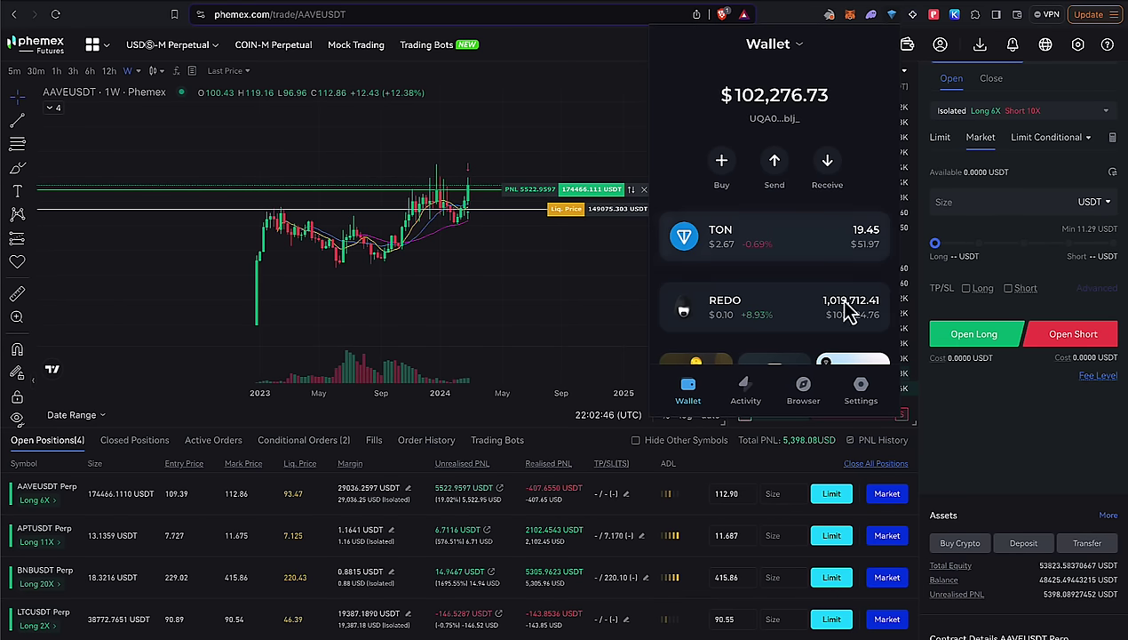
pyautogui.click(861, 391)
pyautogui.click(821, 132)
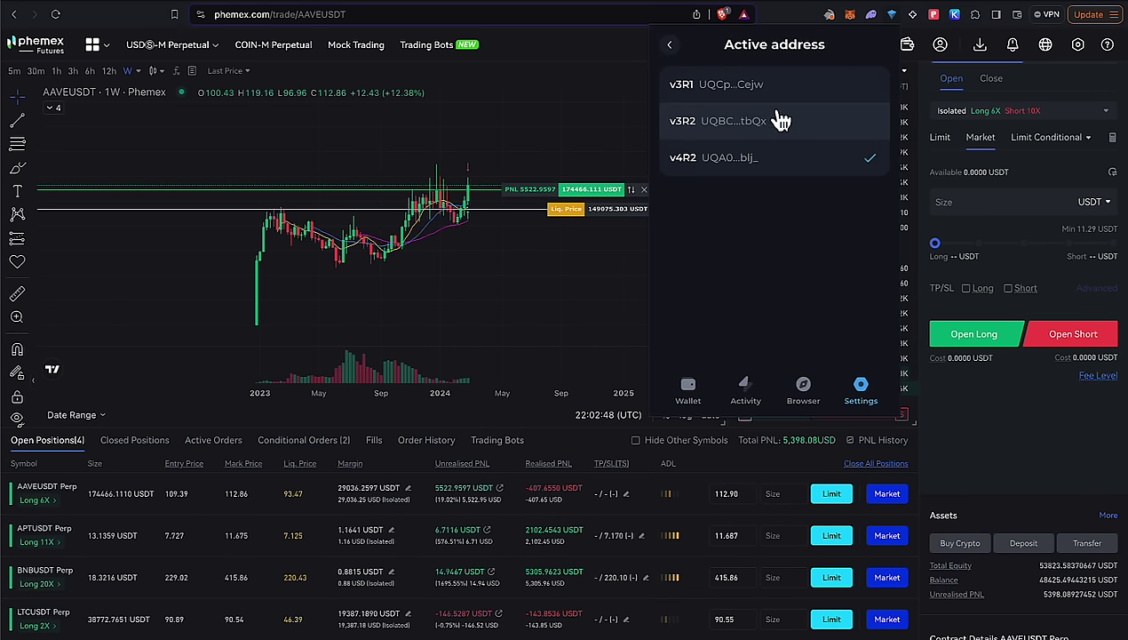
pyautogui.click(780, 121)
pyautogui.click(671, 44)
pyautogui.click(688, 395)
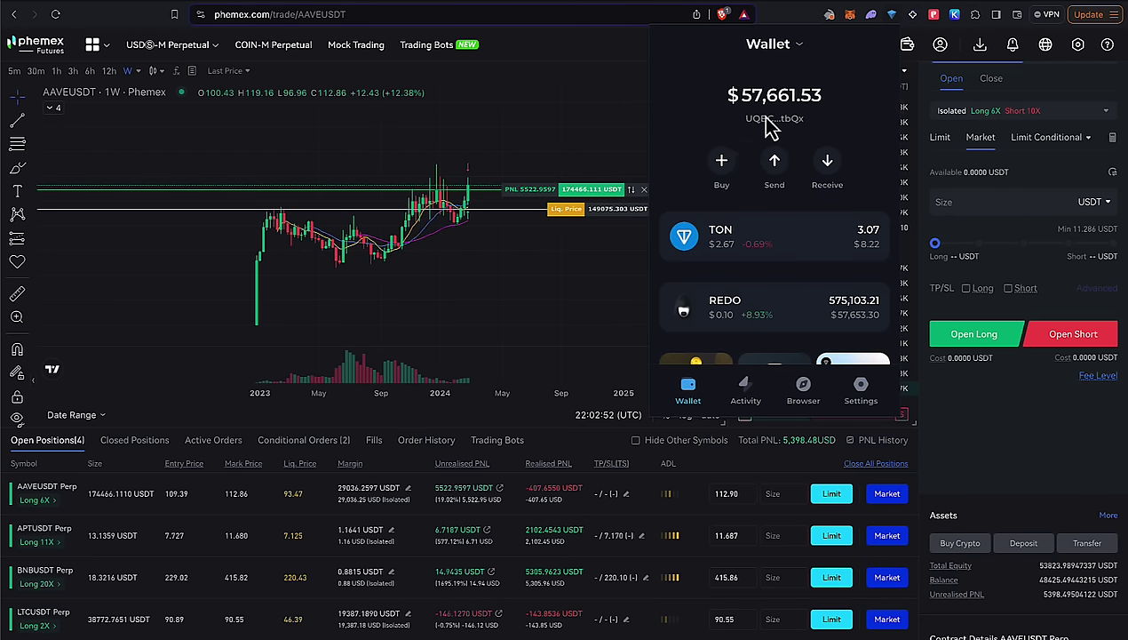
pyautogui.click(609, 141)
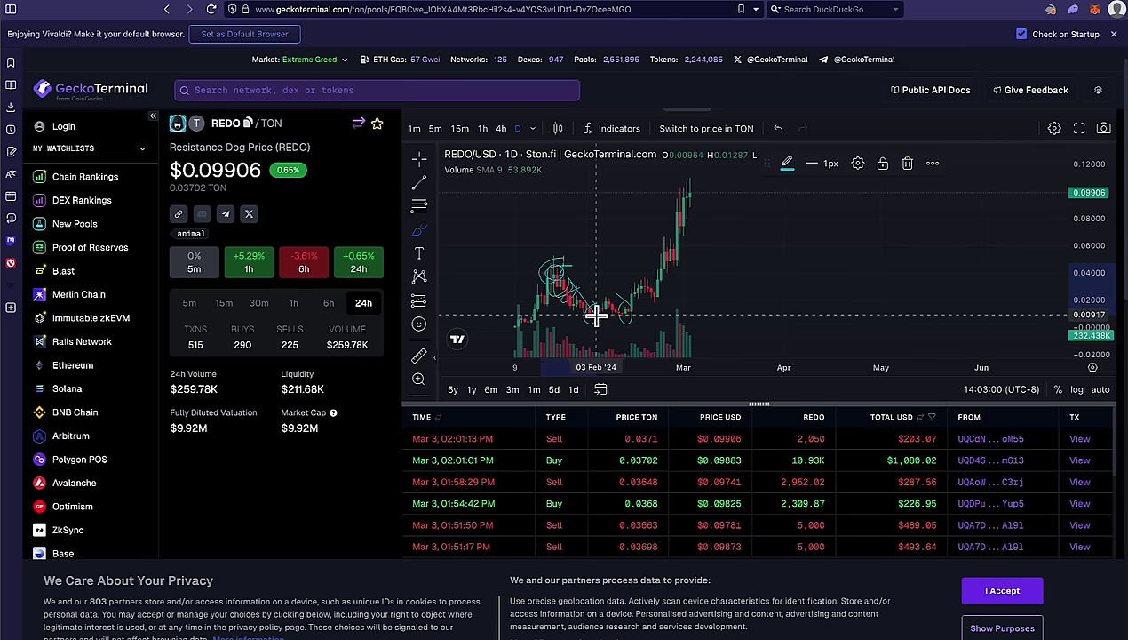
# - Draw a horizontal level line from the REDO peak annotations toward mid-April, then zoom out and pan
pyautogui.moveTo(553, 263); pyautogui.dragTo(869, 263)
pyautogui.scroll(-2, 869, 263)
pyautogui.scroll(-3, 907, 263)
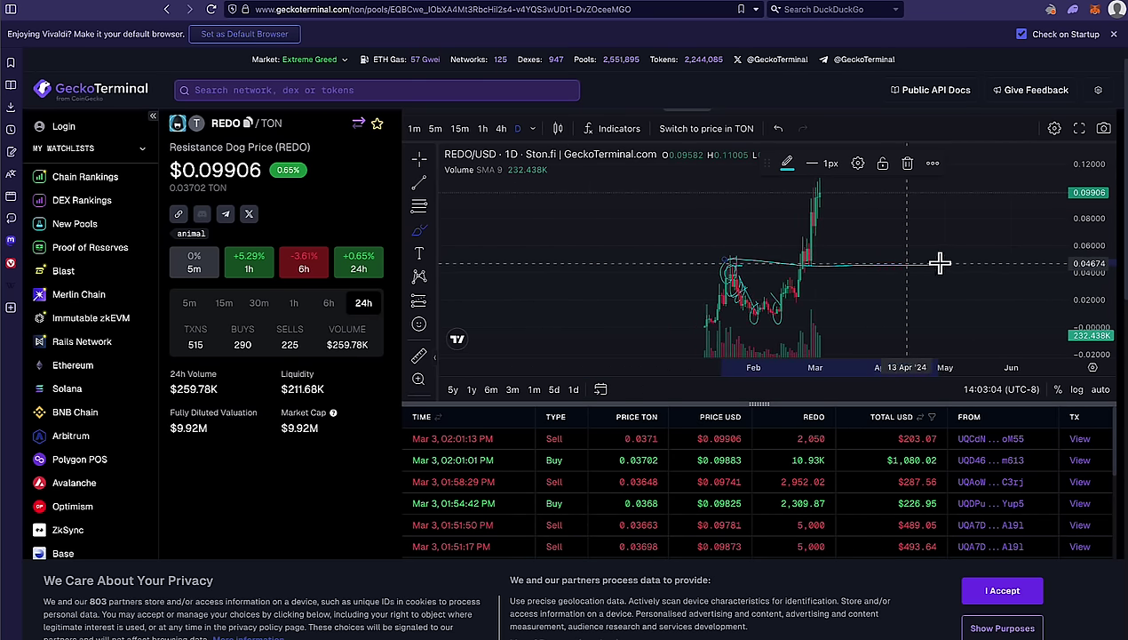
pyautogui.hscroll(2, 981, 314)
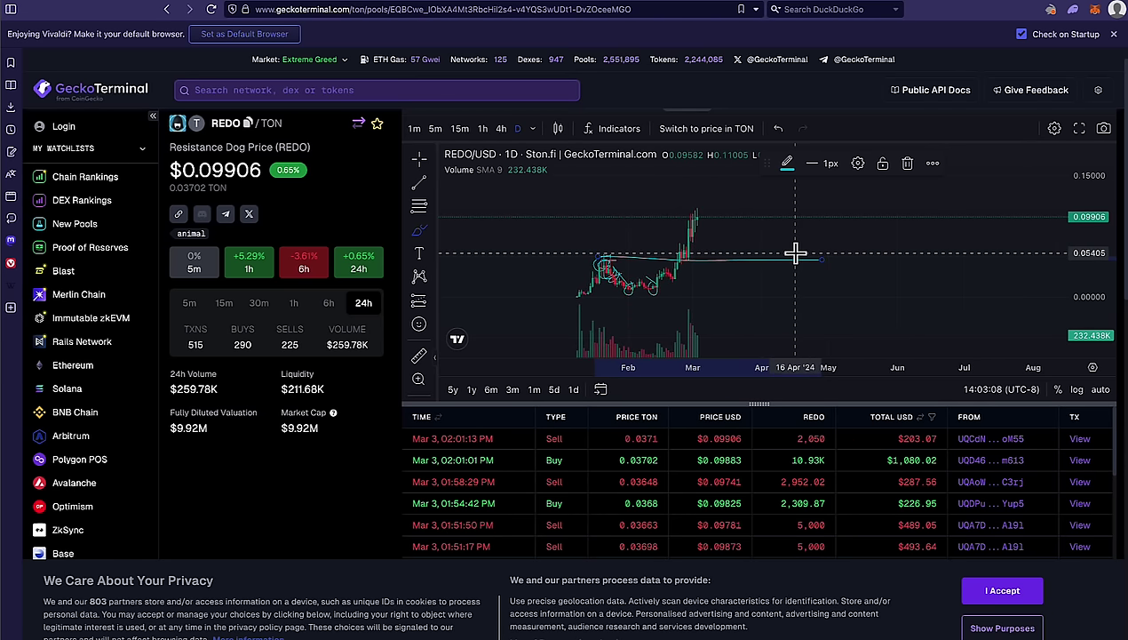
pyautogui.hscroll(2, 818, 251)
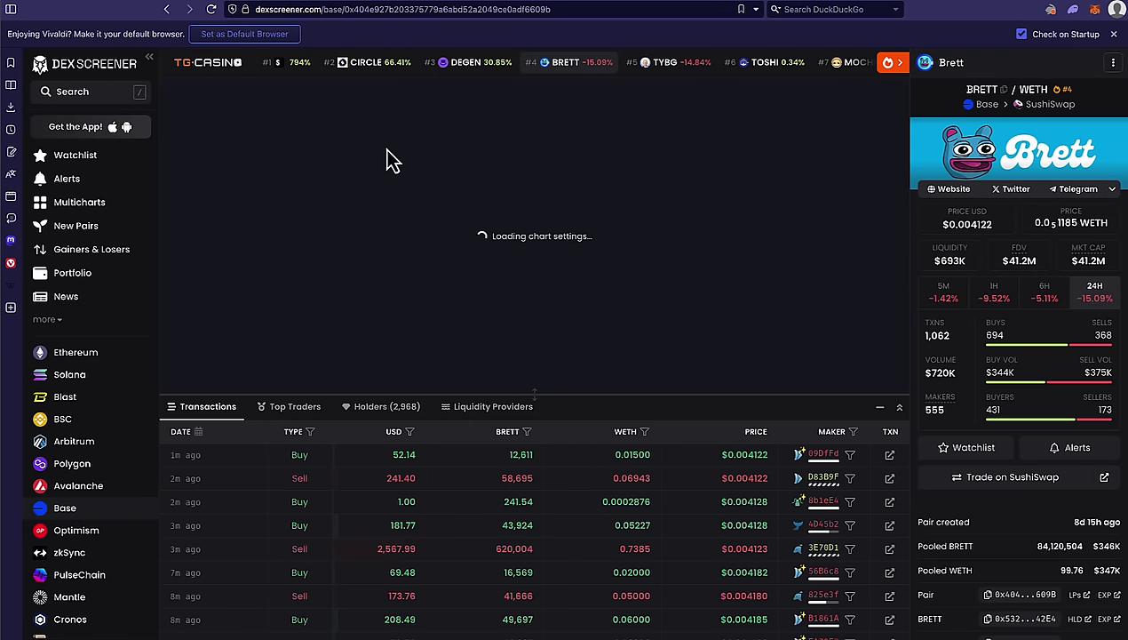
# - On TradingView's BTC chart, measure the 2021 rally at about 277% over 116 bars
pyautogui.hotkey('ctrl', 'Left')
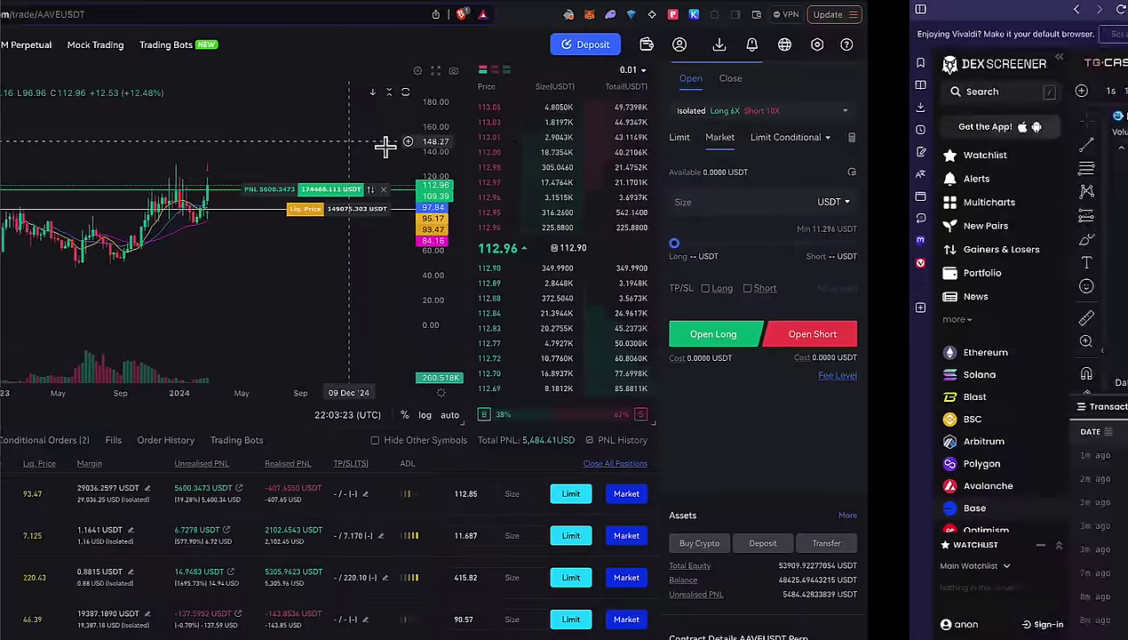
pyautogui.hotkey('ctrl', 'Left')
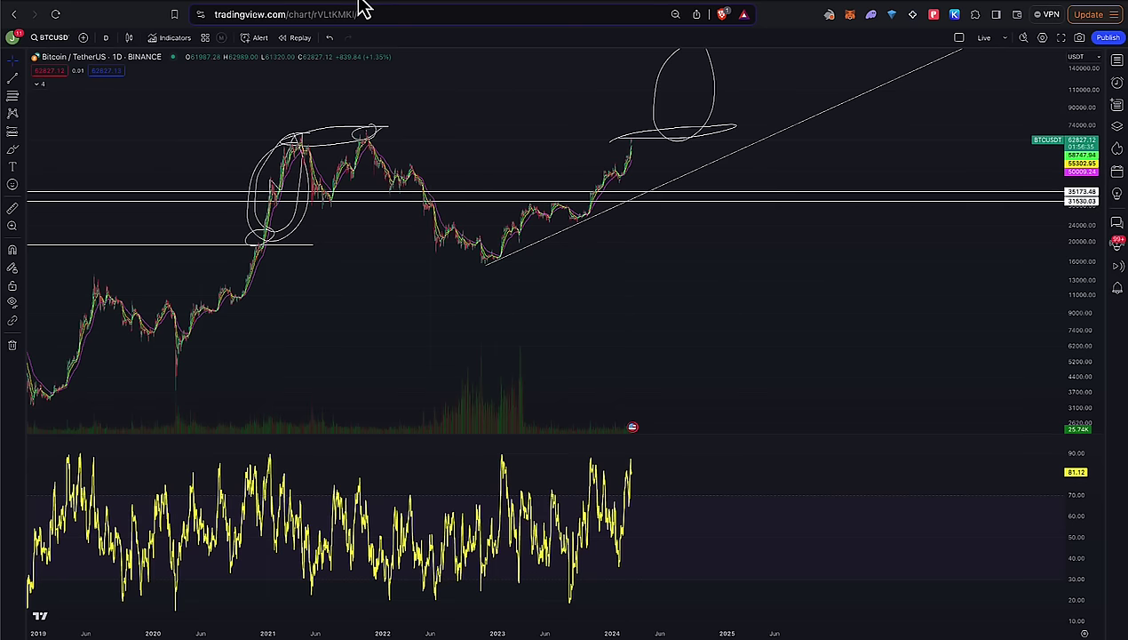
pyautogui.scroll(-2, 504, 111)
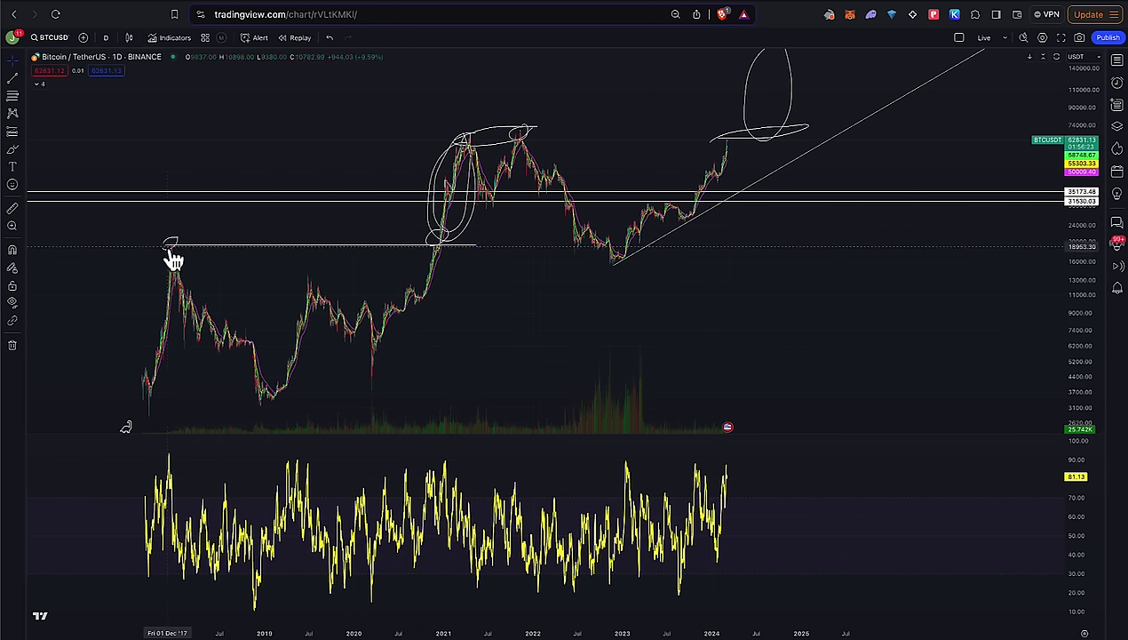
pyautogui.click(13, 207)
pyautogui.click(441, 246)
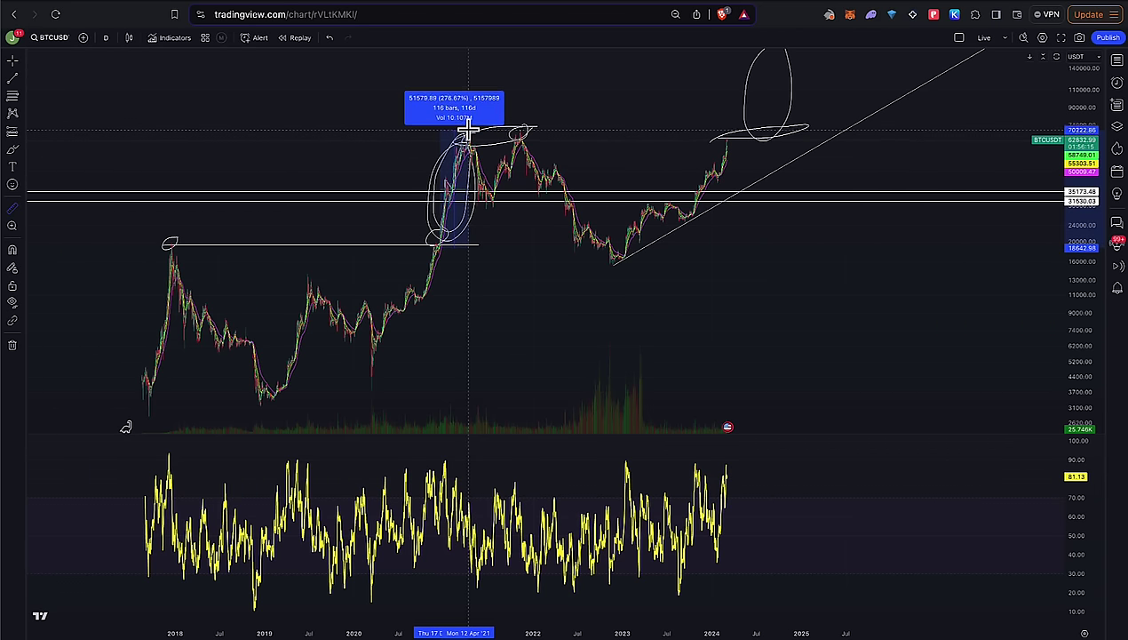
pyautogui.click(476, 142)
# - Clear that measurement and measure a projected rise from the recent high
pyautogui.click(607, 126)
pyautogui.moveTo(607, 126); pyautogui.dragTo(508, 195)
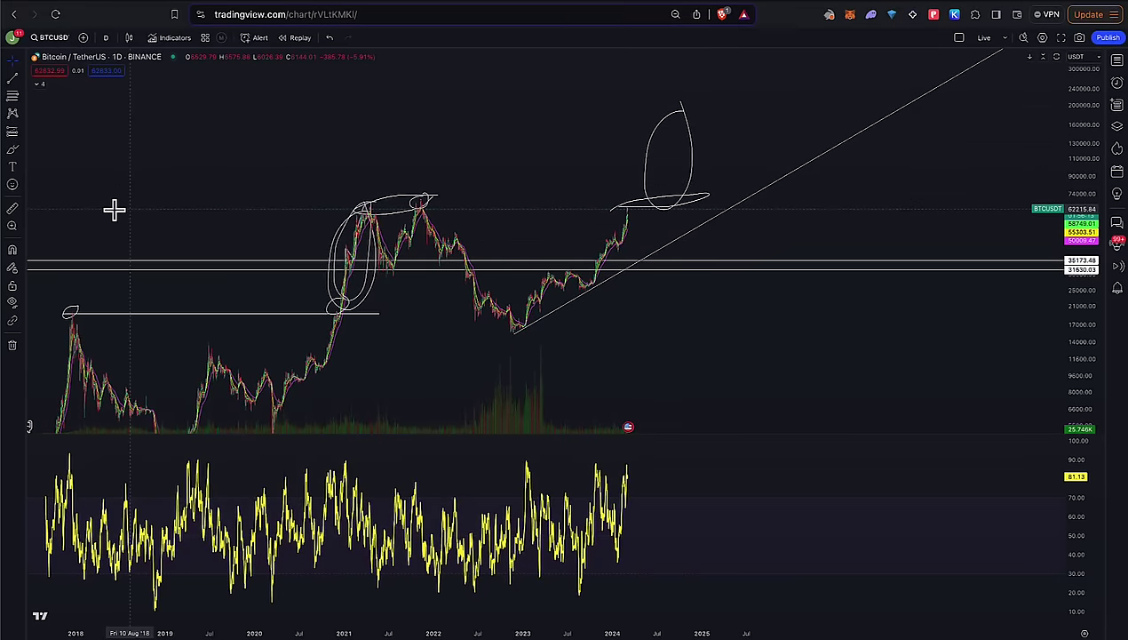
pyautogui.click(13, 209)
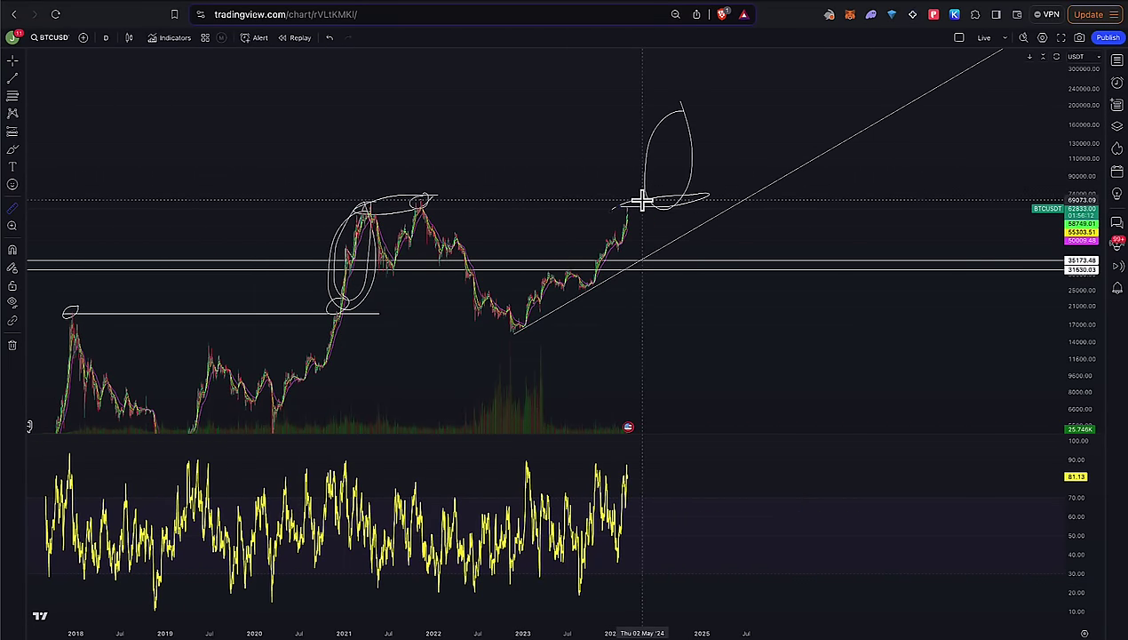
pyautogui.click(641, 201)
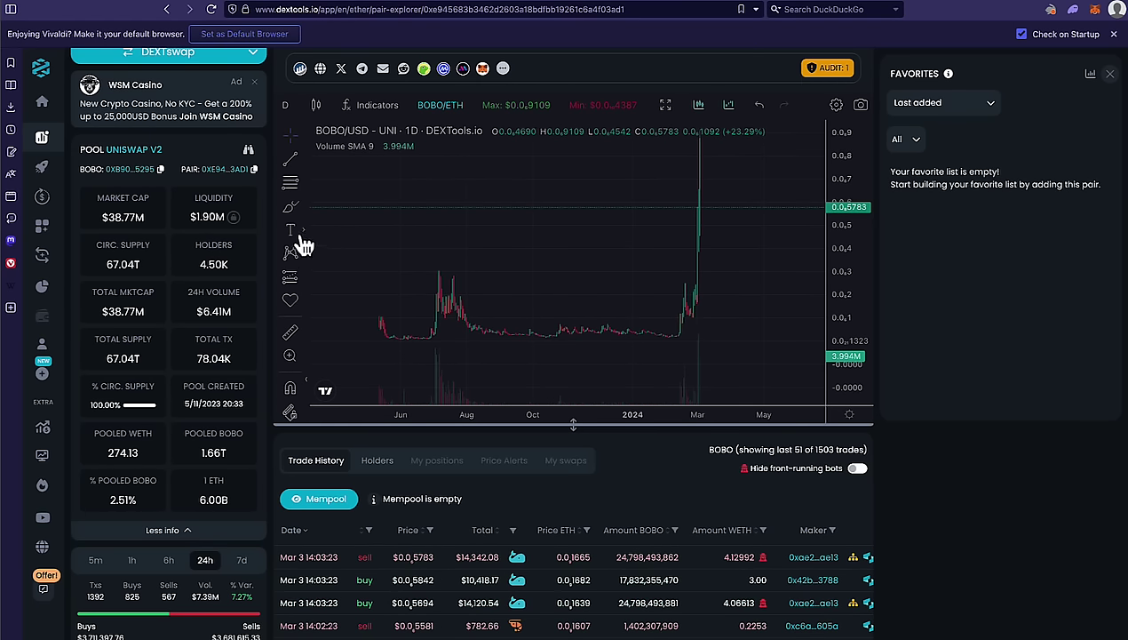
# - Brush a freehand stroke from BOBO's August 2023 cluster to the March spike, then zoom out
pyautogui.click(291, 207)
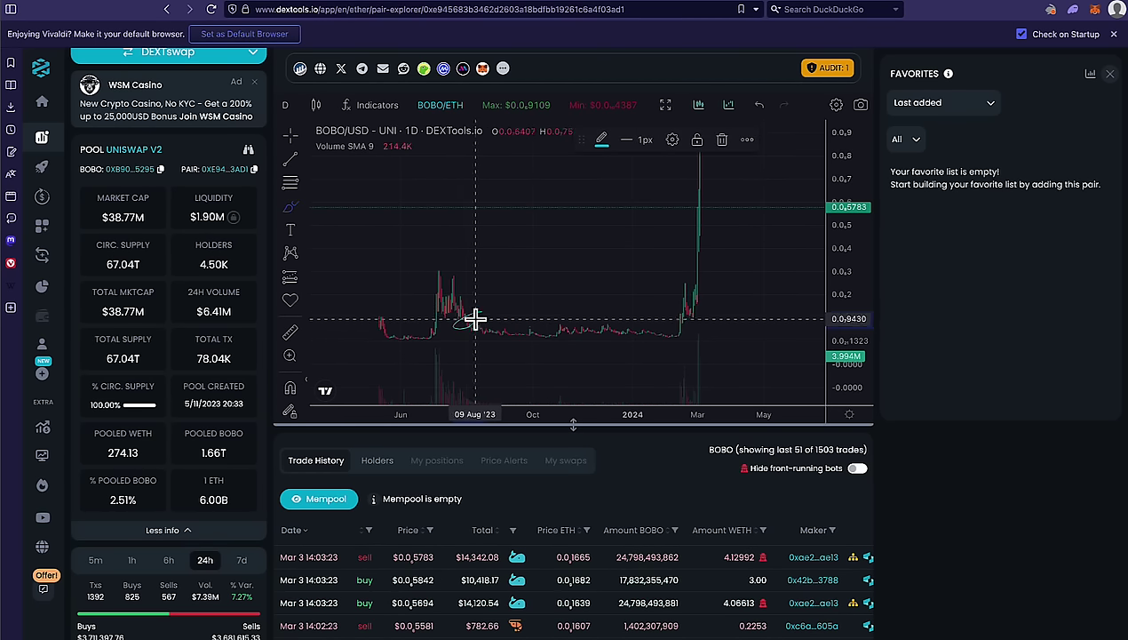
pyautogui.moveTo(474, 320)
pyautogui.mouseDown()
pyautogui.moveTo(480, 306)
pyautogui.moveTo(471, 317)
pyautogui.moveTo(645, 327)
pyautogui.moveTo(706, 247)
pyautogui.moveTo(706, 172)
pyautogui.mouseUp()
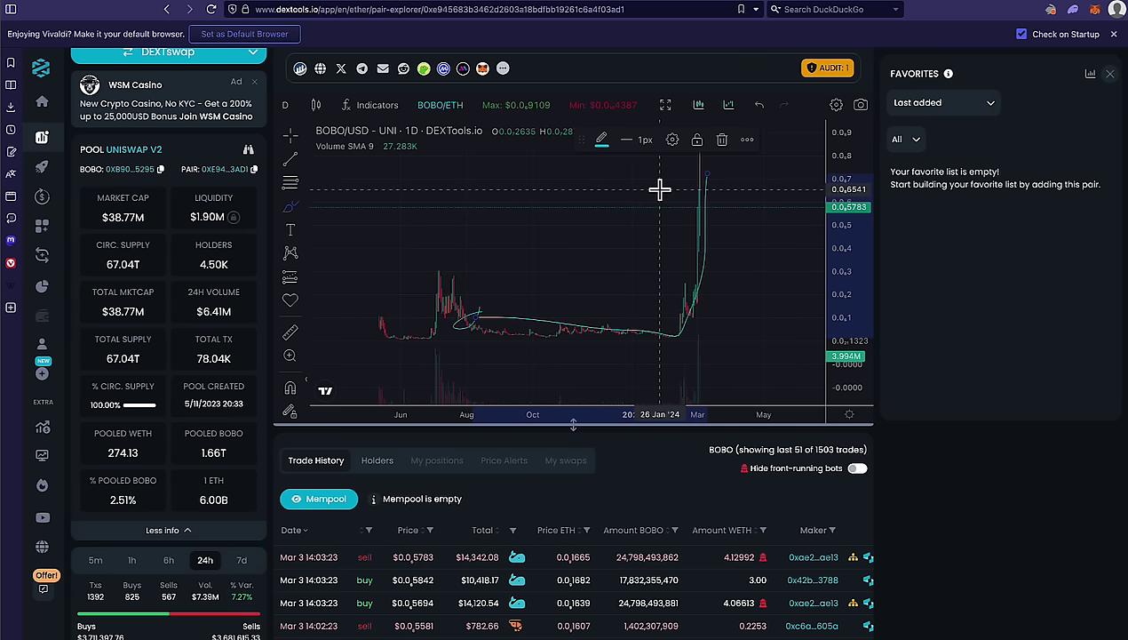
pyautogui.scroll(-4, 653, 195)
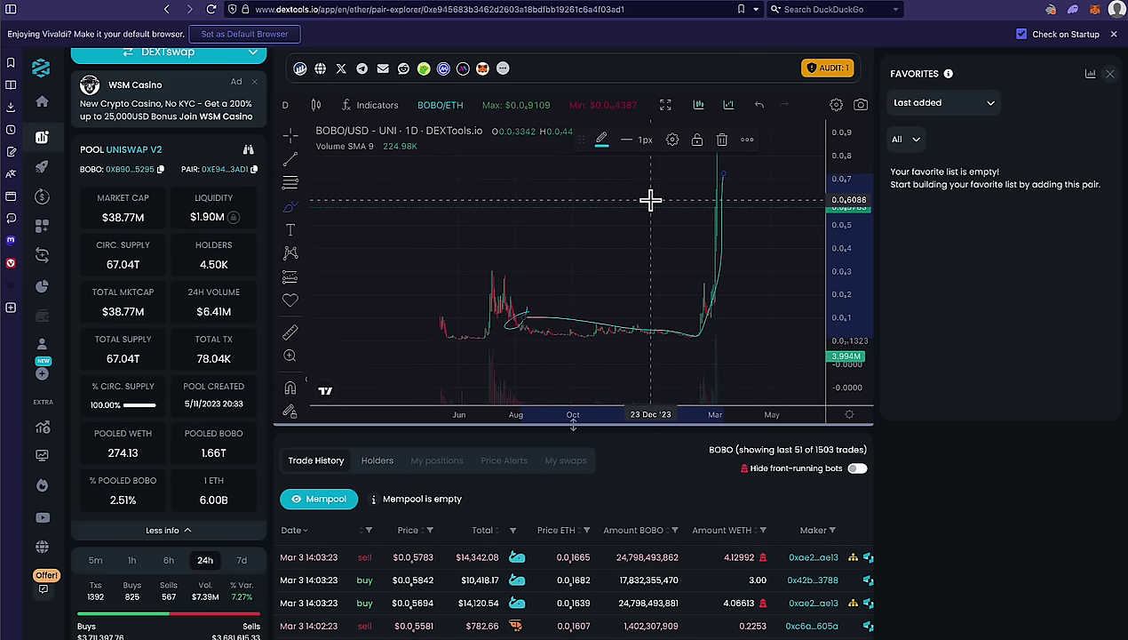
pyautogui.scroll(-2, 651, 200)
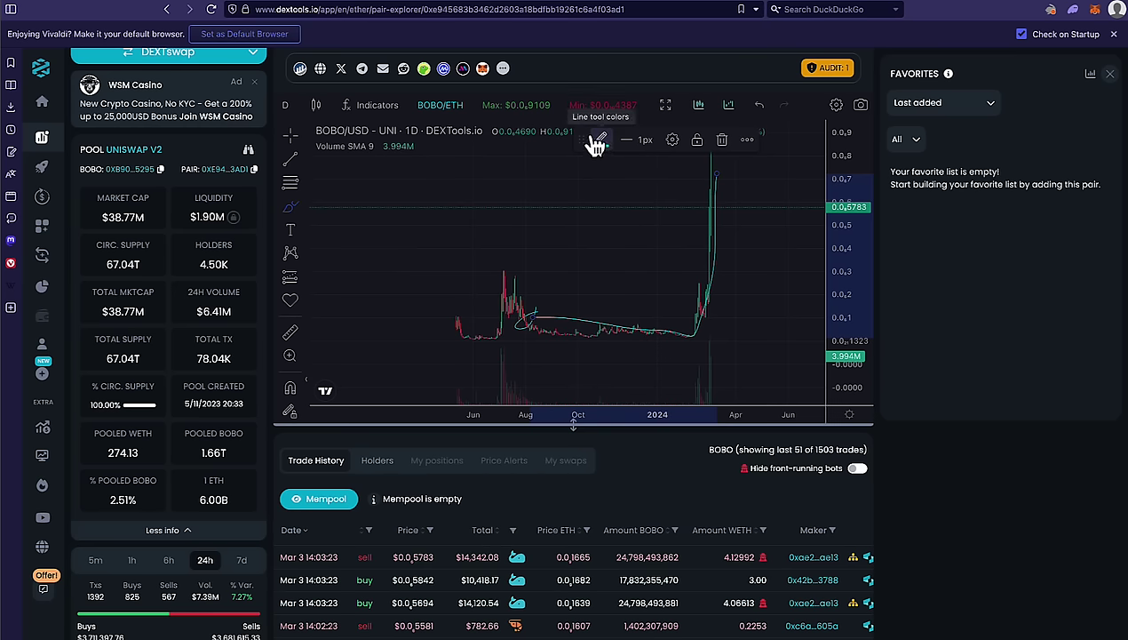
pyautogui.scroll(2, 565, 171)
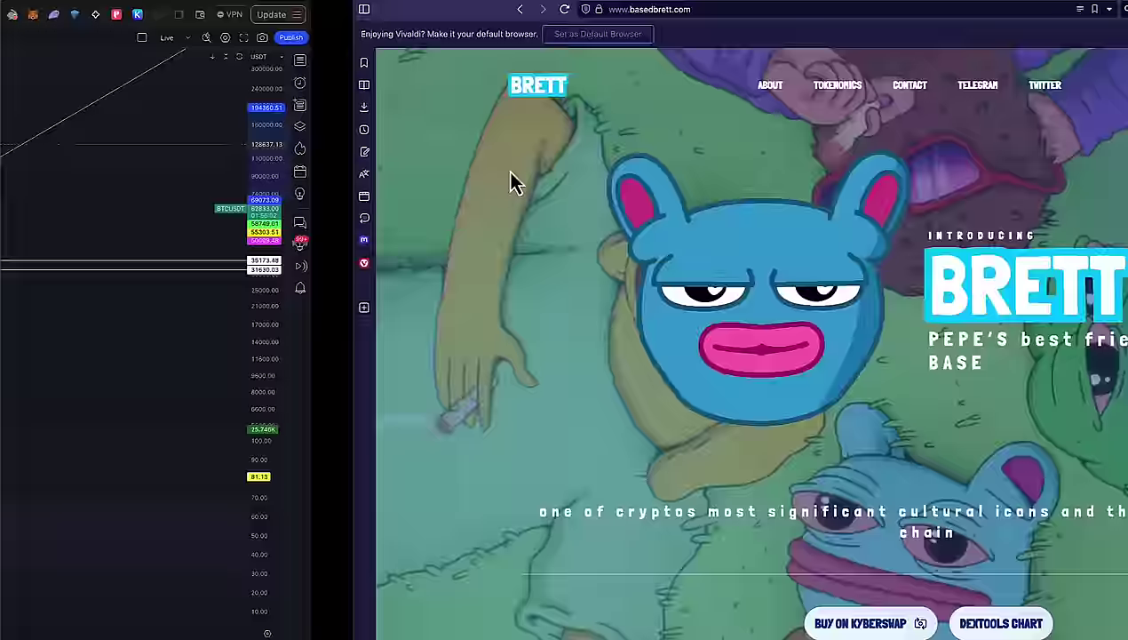
# - Brush a line from the 2021 BTC peak to the 2022 low and an oval around the double top
pyautogui.hscroll(-3, 458, 211)
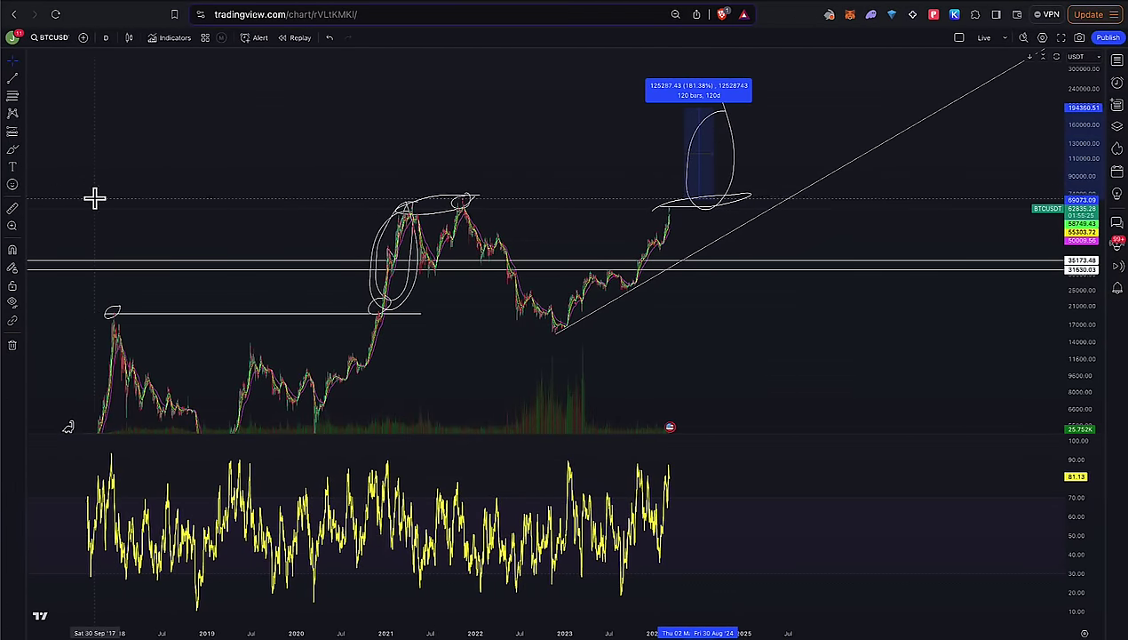
pyautogui.click(12, 150)
pyautogui.moveTo(464, 191)
pyautogui.mouseDown()
pyautogui.moveTo(567, 337)
pyautogui.moveTo(670, 204)
pyautogui.mouseUp()
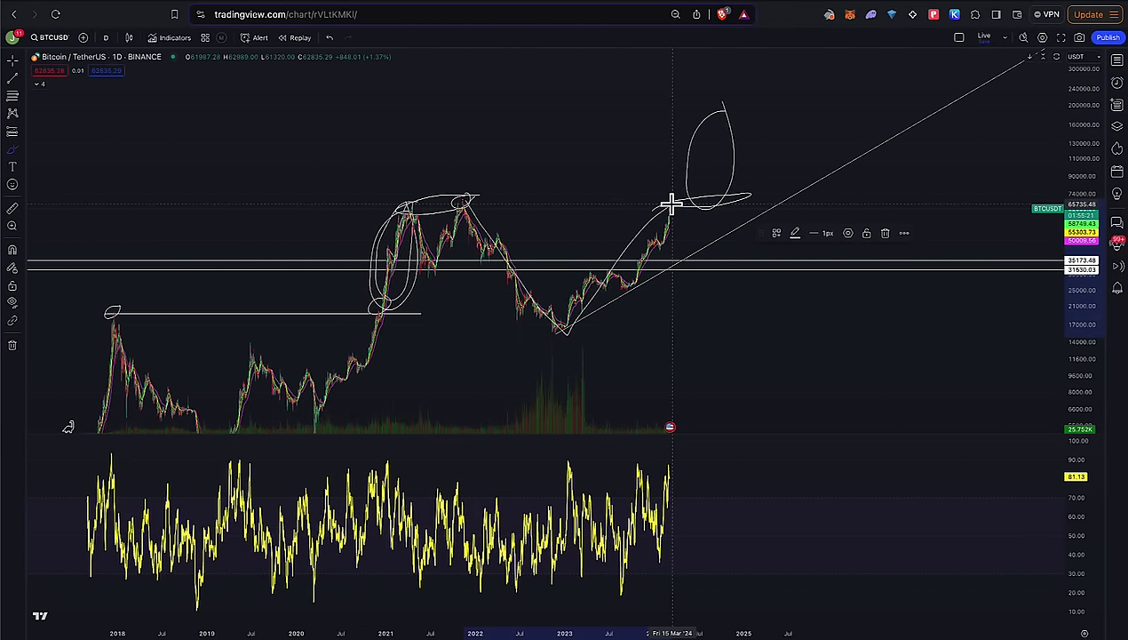
pyautogui.moveTo(498, 182)
pyautogui.mouseDown()
pyautogui.moveTo(415, 262)
pyautogui.moveTo(488, 188)
pyautogui.moveTo(564, 323)
pyautogui.moveTo(671, 204)
pyautogui.mouseUp()
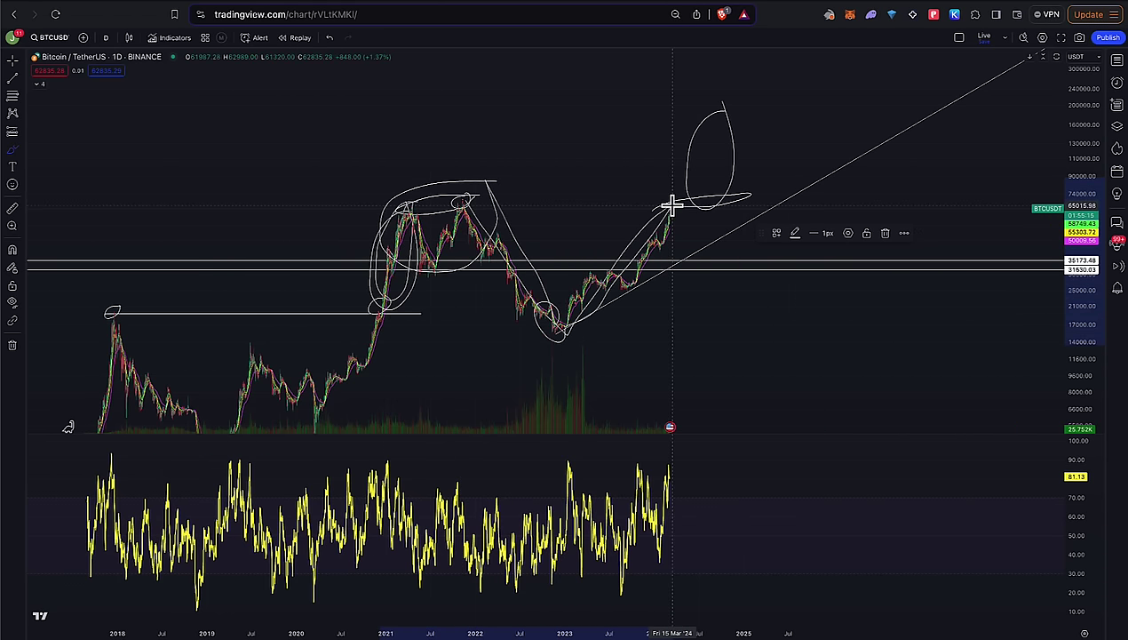
# - Flip between the BRETT website and the BTC chart, closing the wallet popup, ending on the BRETT site
pyautogui.hotkey('ctrl', 'Right')
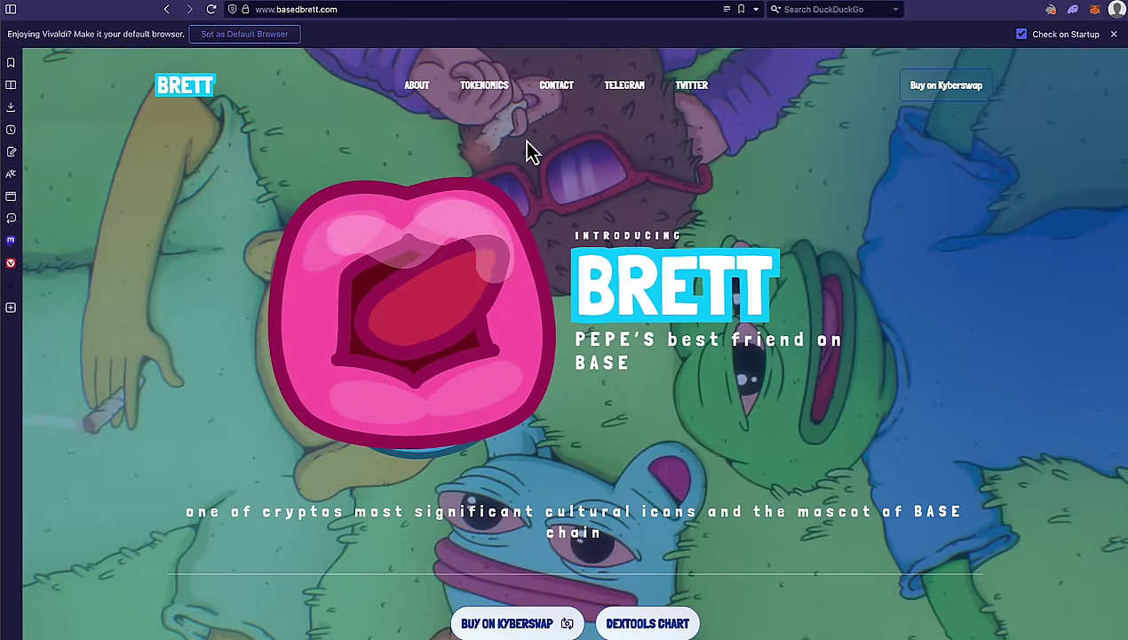
pyautogui.hotkey('ctrl', 'Left')
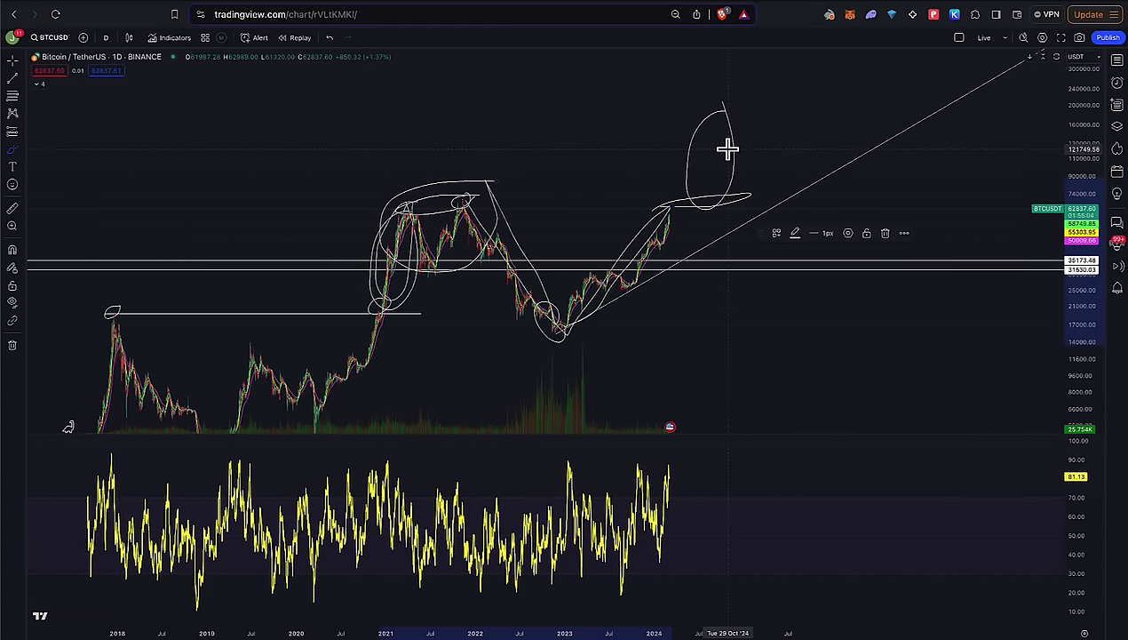
pyautogui.hotkey('ctrl', 'Right')
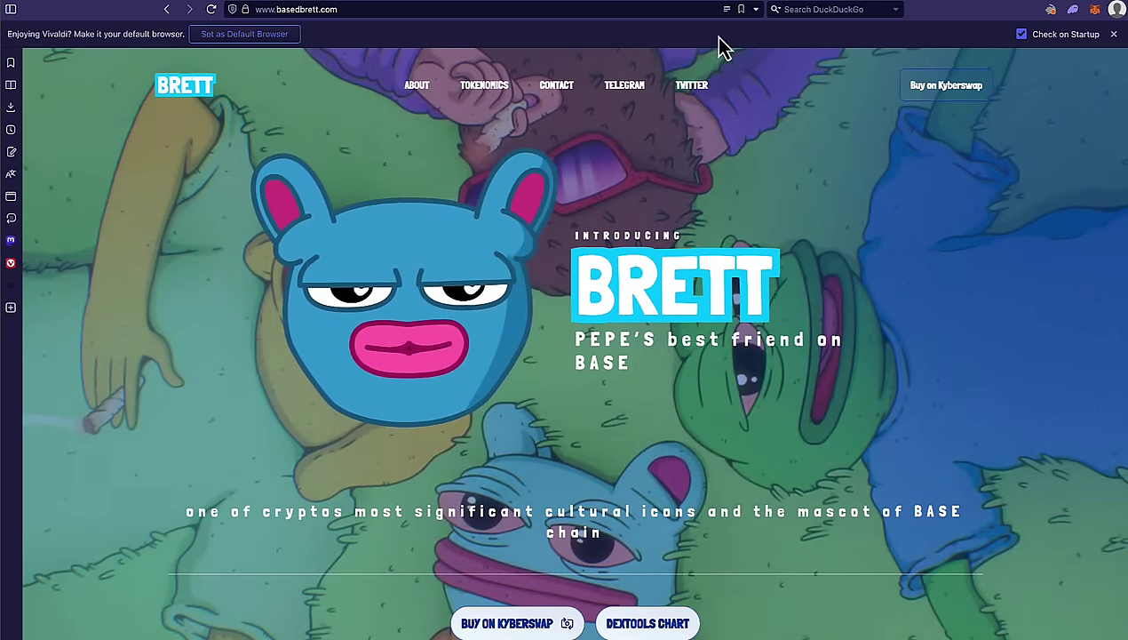
pyautogui.hotkey('ctrl', 'Left')
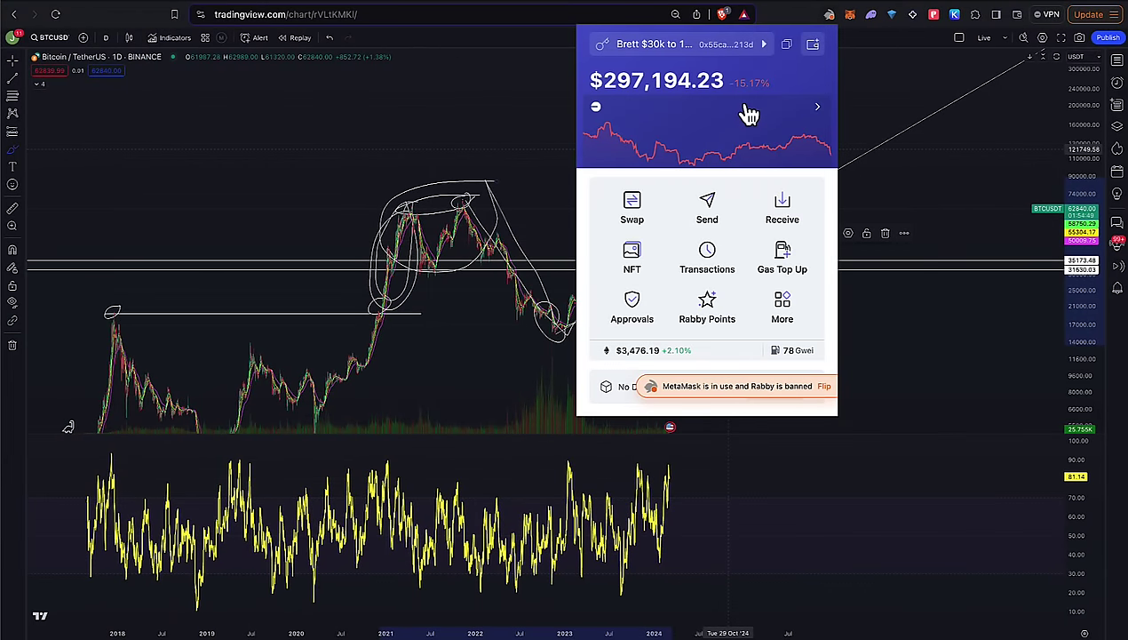
pyautogui.click(552, 176)
pyautogui.hscroll(5, 551, 176)
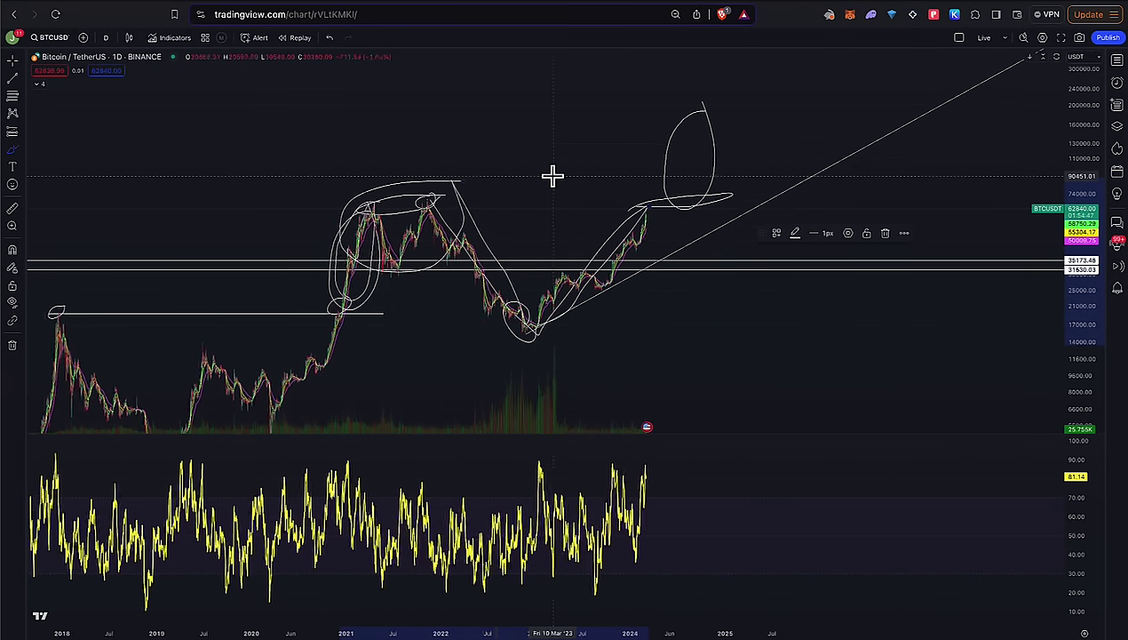
pyautogui.scroll(2, 552, 176)
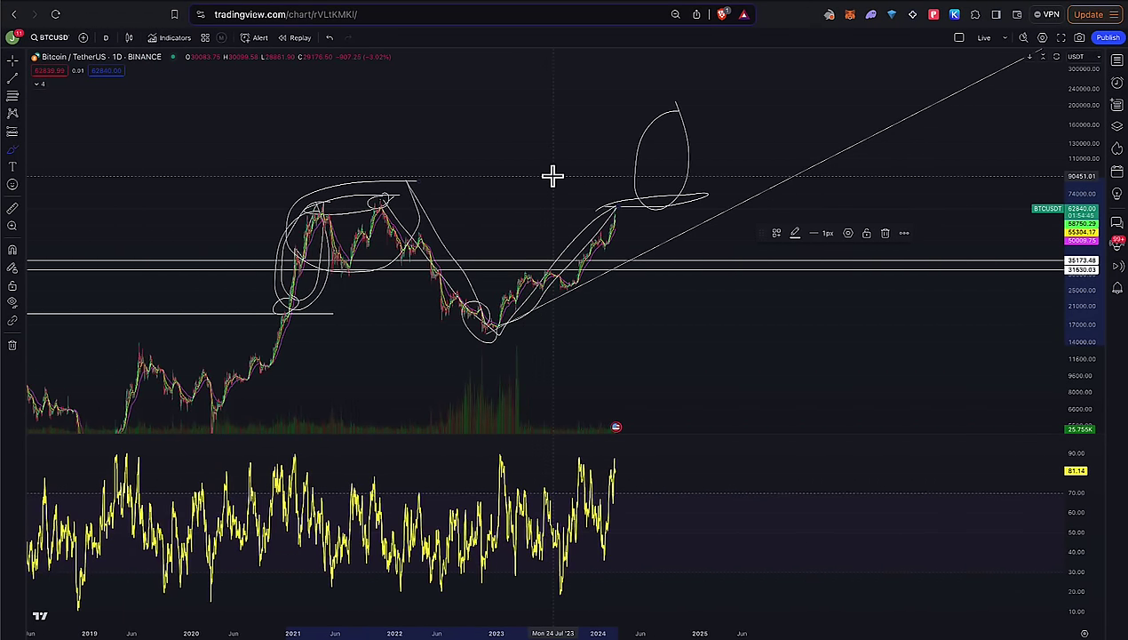
pyautogui.hotkey('ctrl', 'Right')
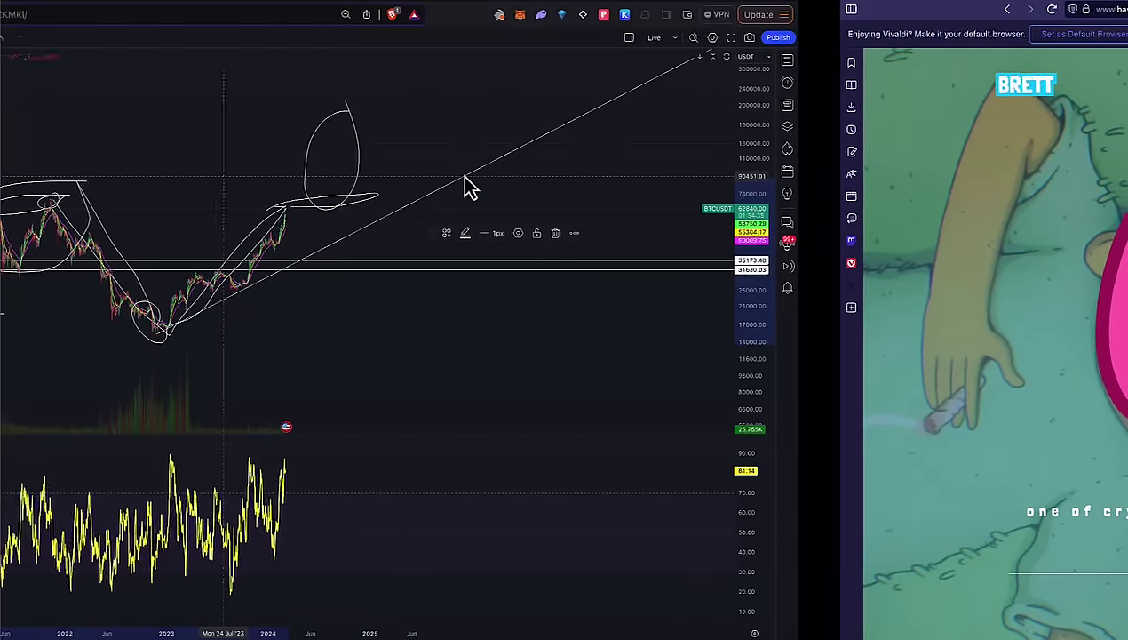
# - Open TOSHI/WETH, the #2 trending pair in the DEXTools Hot Pairs ticker
pyautogui.hscroll(3, 464, 174)
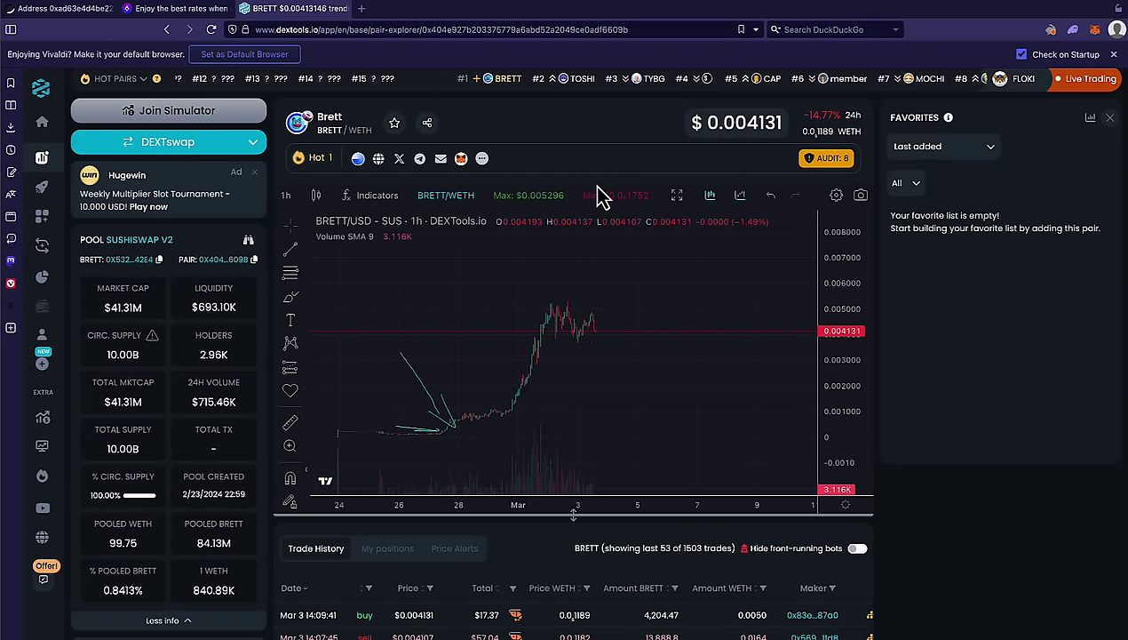
pyautogui.click(364, 81)
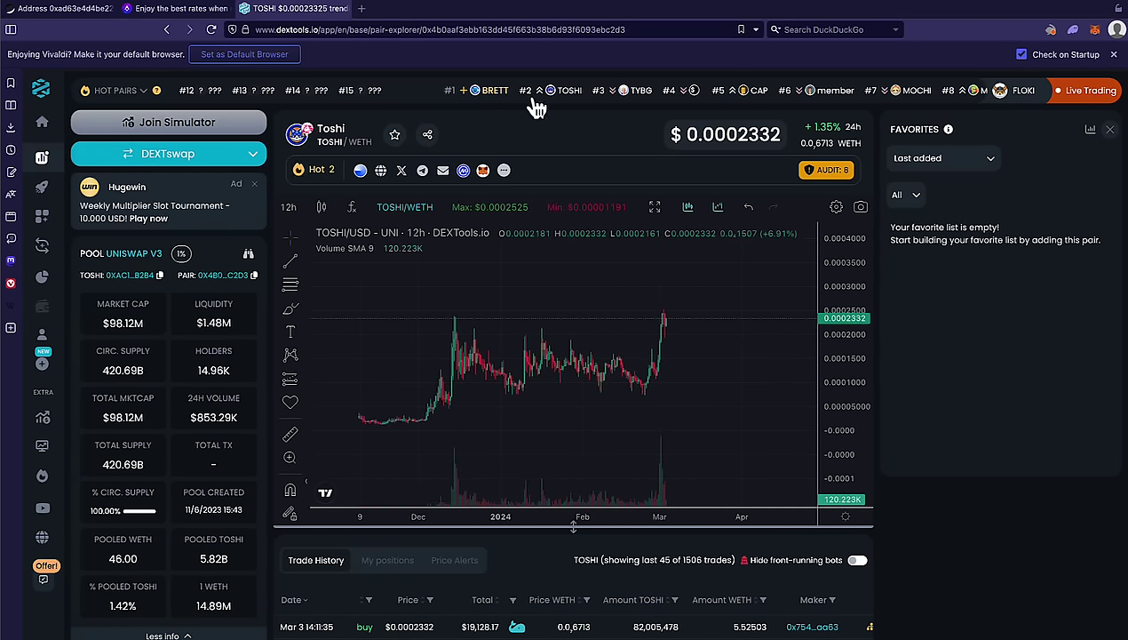
# - Highlight TOSHI's market cap, then open MOCHI/WETH and highlight its $33.95M market cap
pyautogui.doubleClick(128, 323)
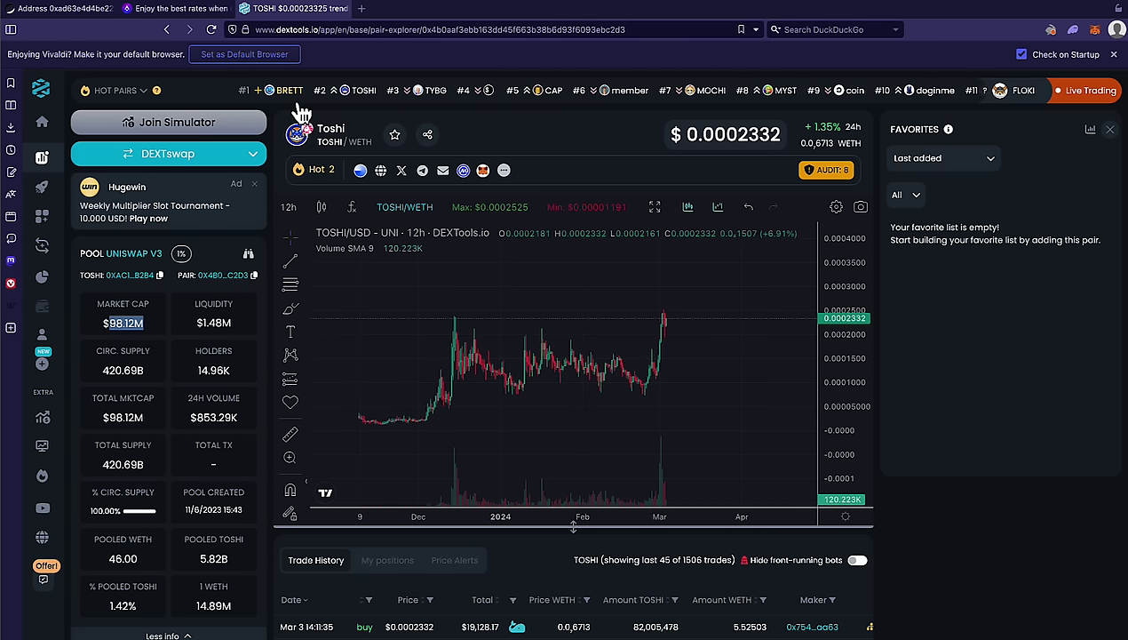
pyautogui.click(672, 98)
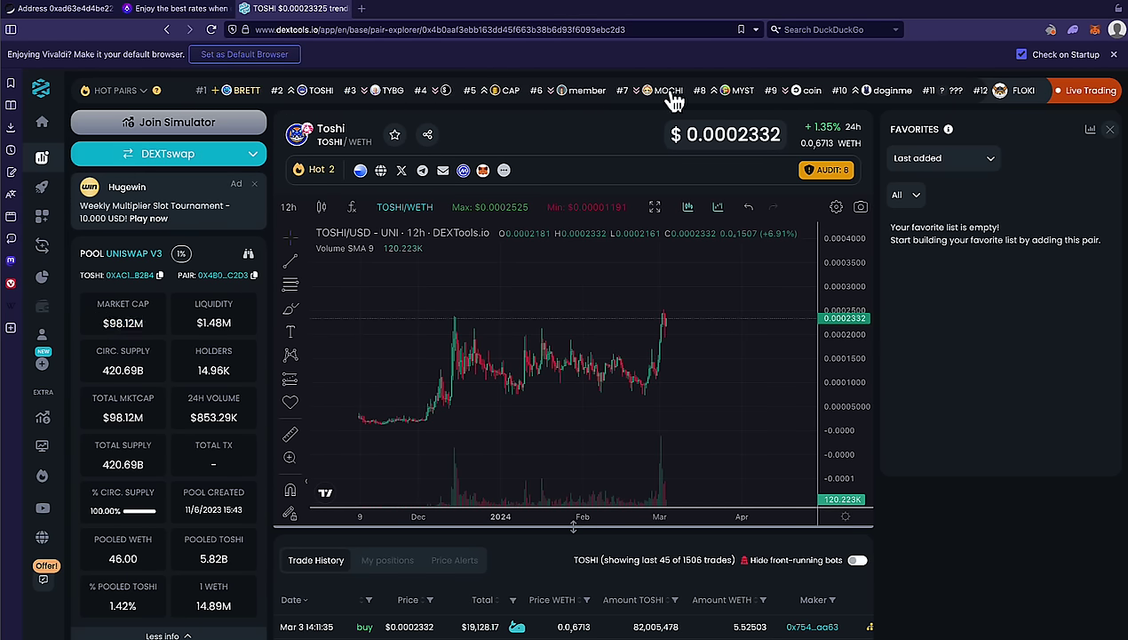
pyautogui.scroll(-1, 534, 199)
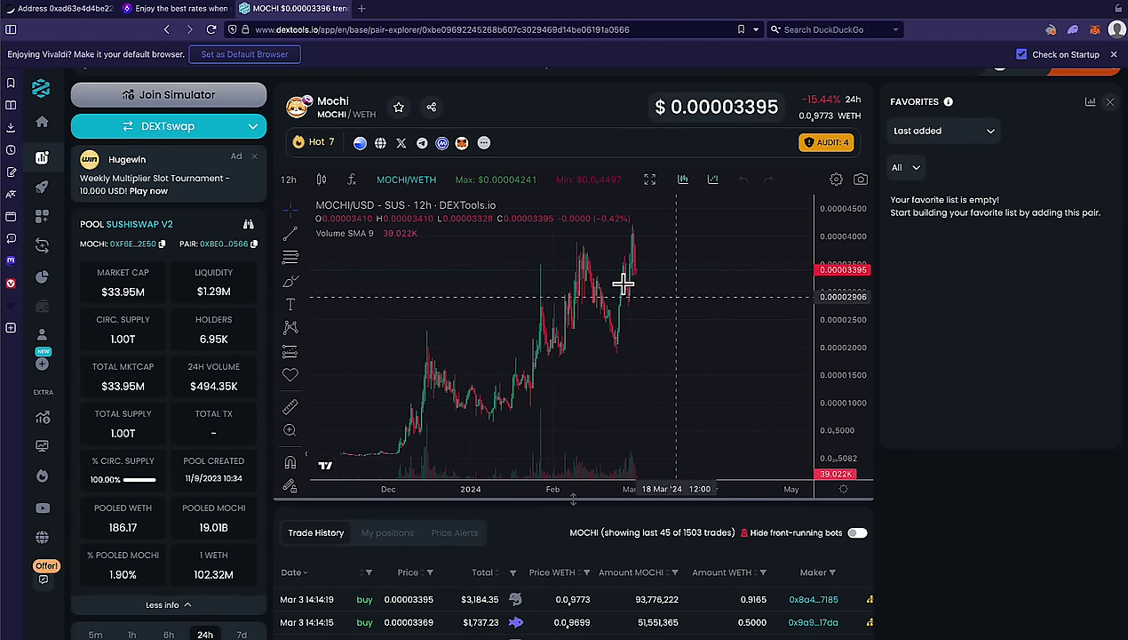
pyautogui.moveTo(147, 293); pyautogui.dragTo(101, 291)
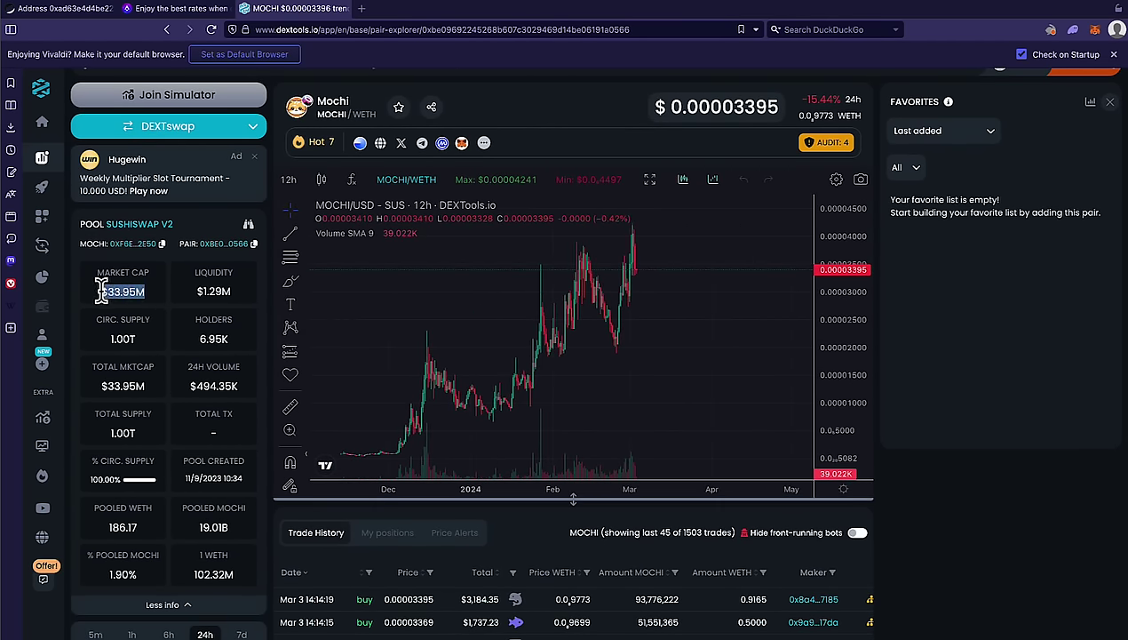
pyautogui.click(137, 289)
pyautogui.moveTo(142, 292); pyautogui.dragTo(105, 293)
pyautogui.click(162, 297)
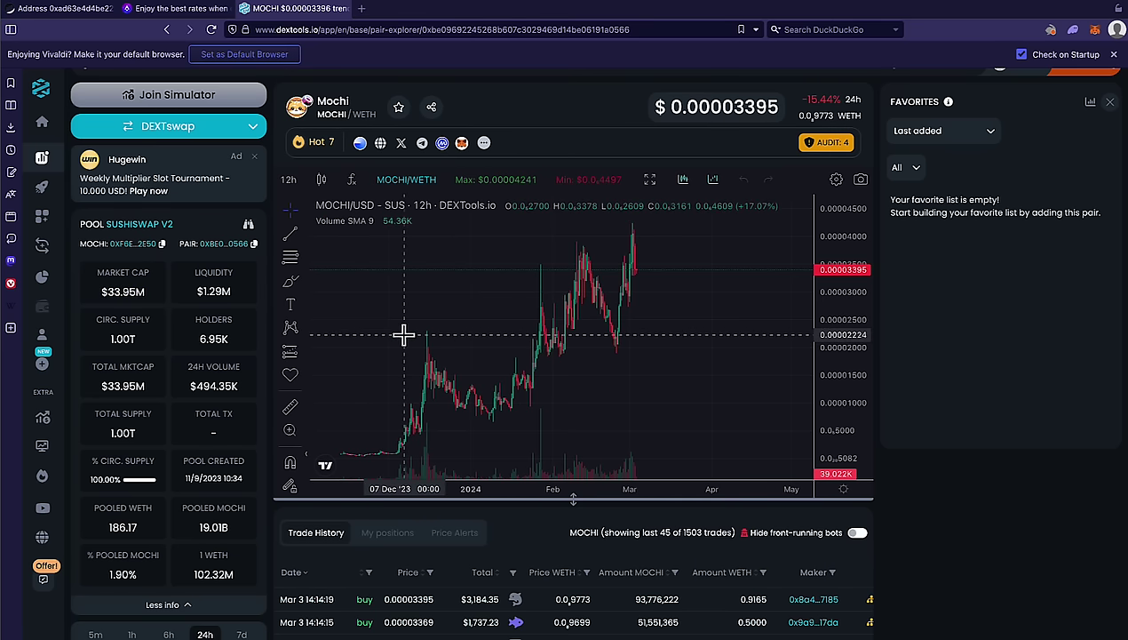
# - Rescale the MOCHI price axis and pan the 12h chart left to show the whole rally
pyautogui.scroll(-3, 622, 302)
pyautogui.moveTo(821, 335); pyautogui.dragTo(612, 348)
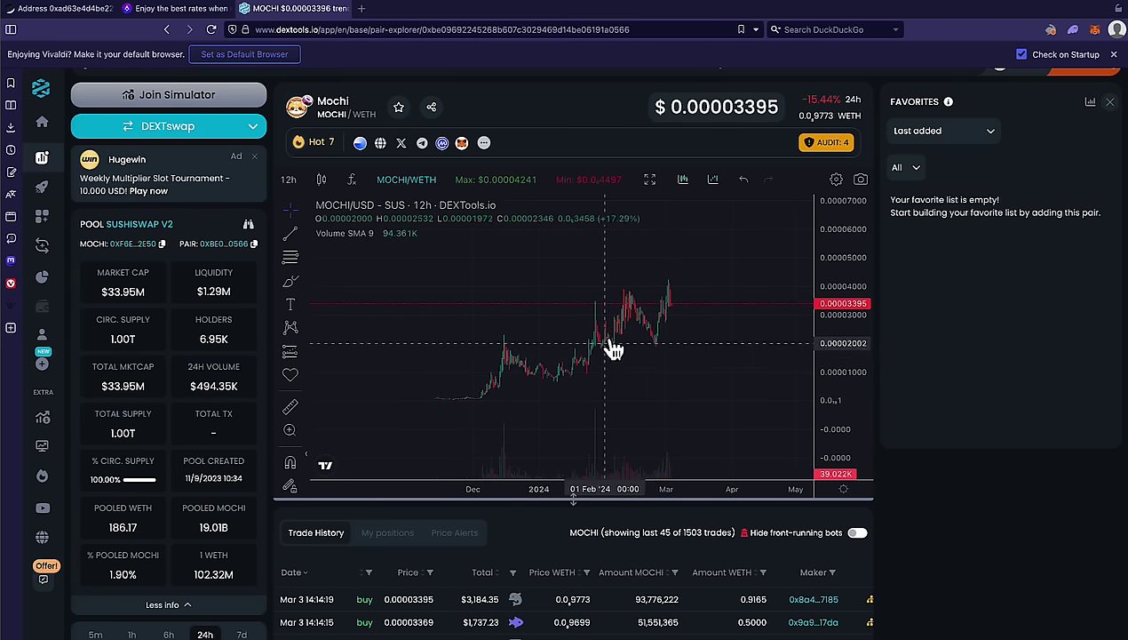
pyautogui.scroll(1, 629, 343)
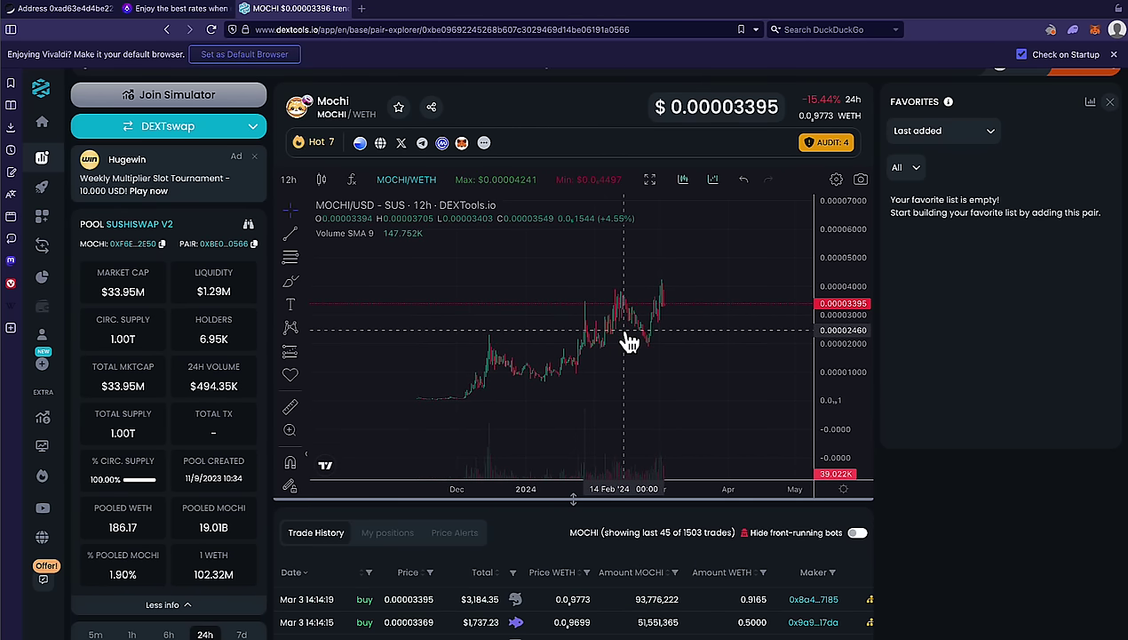
pyautogui.moveTo(673, 335); pyautogui.dragTo(632, 357)
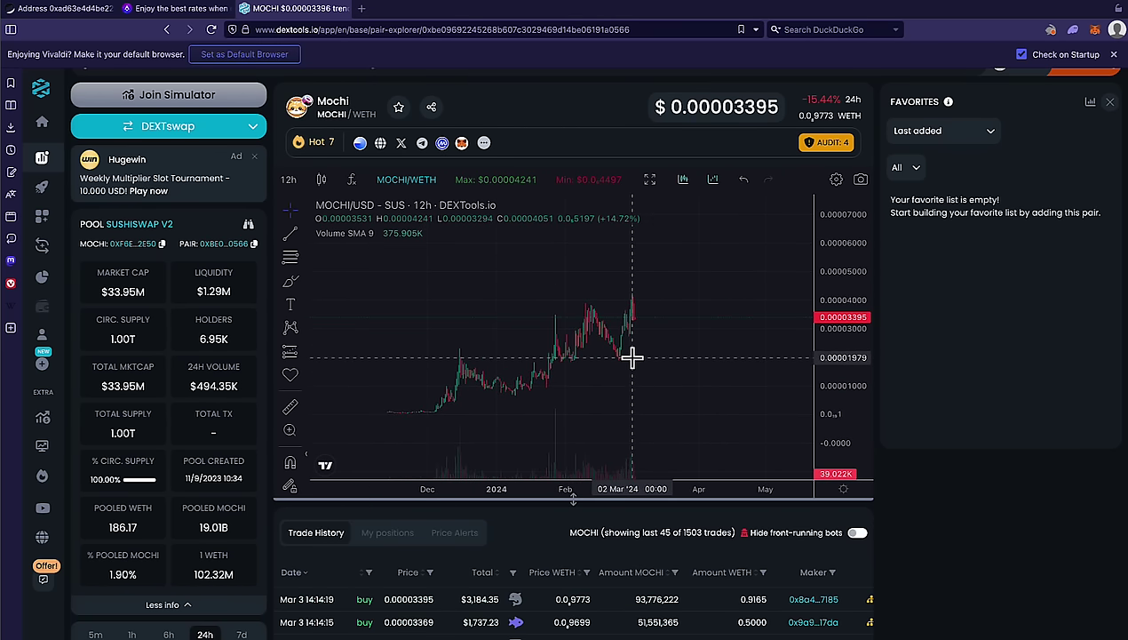
pyautogui.scroll(3, 631, 357)
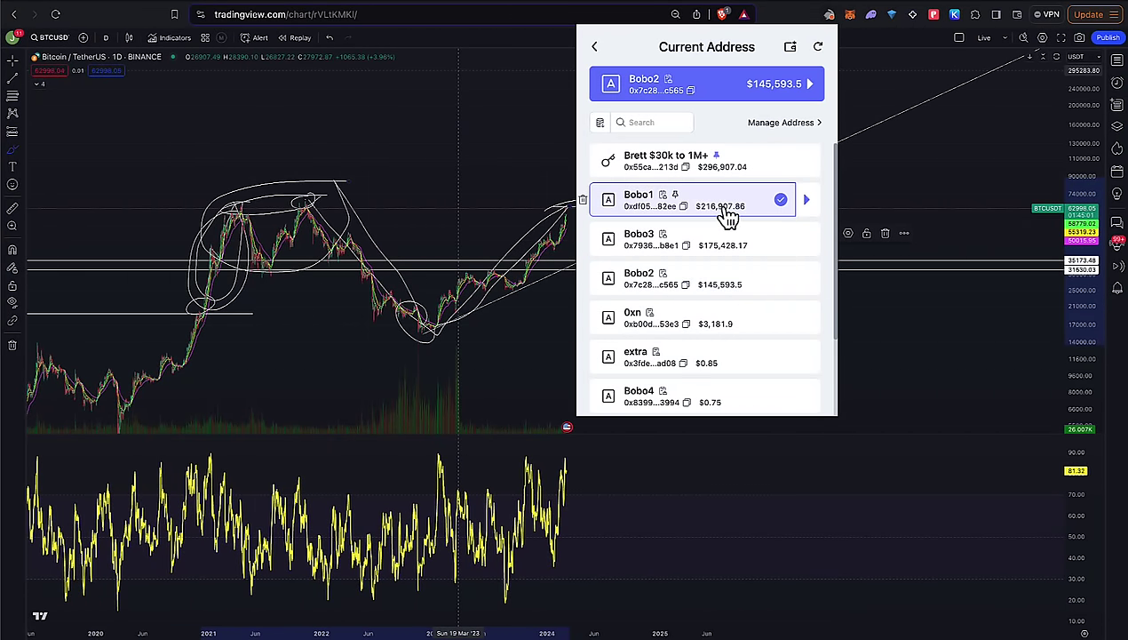
# - Review the token holdings of the Bobo1 and Bobo2 wallets in Rabby
pyautogui.click(727, 215)
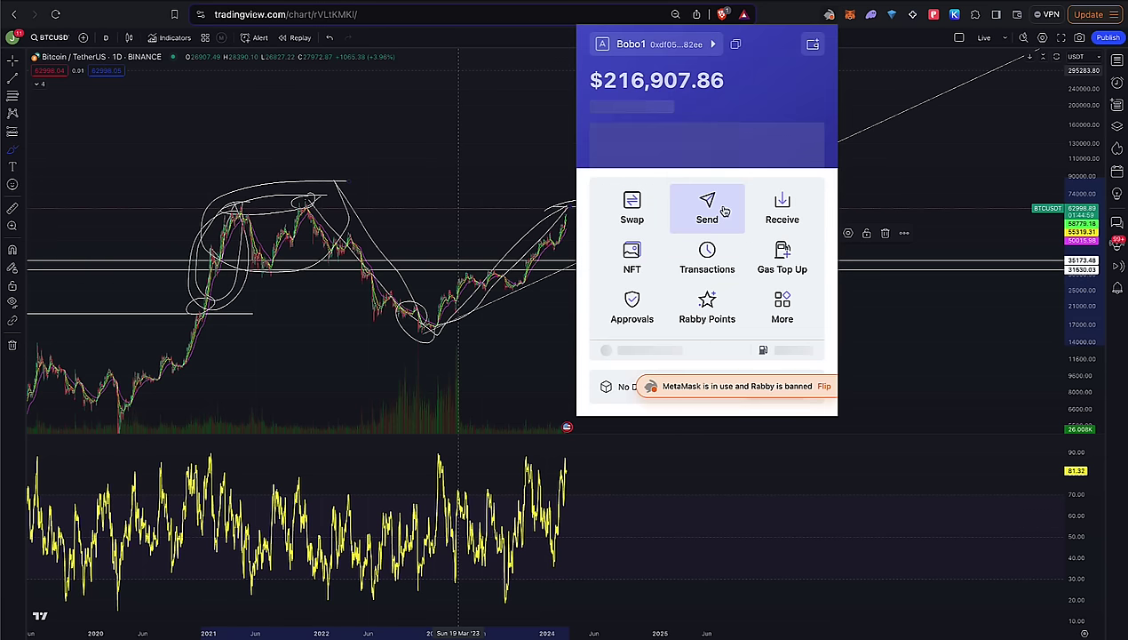
pyautogui.click(734, 157)
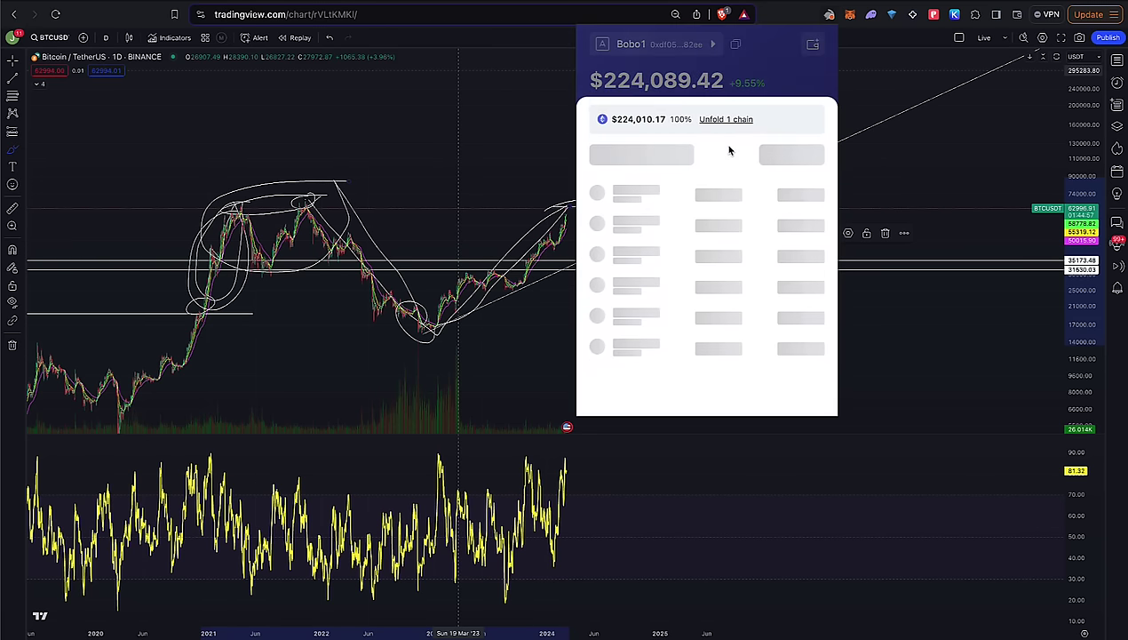
pyautogui.click(729, 79)
pyautogui.click(675, 46)
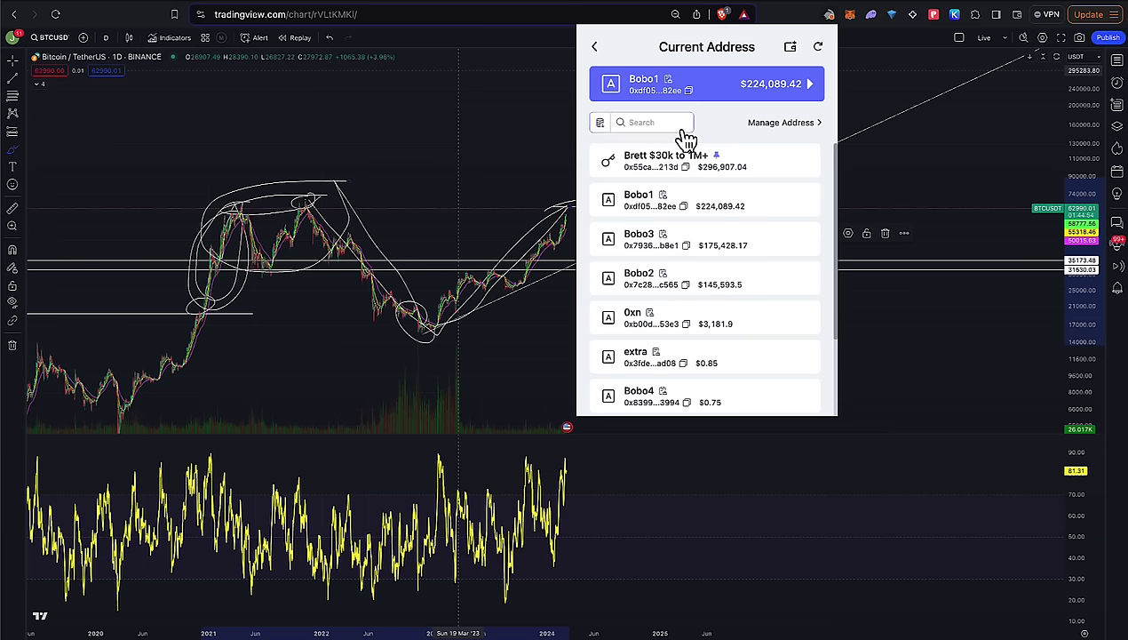
pyautogui.click(721, 275)
pyautogui.click(740, 153)
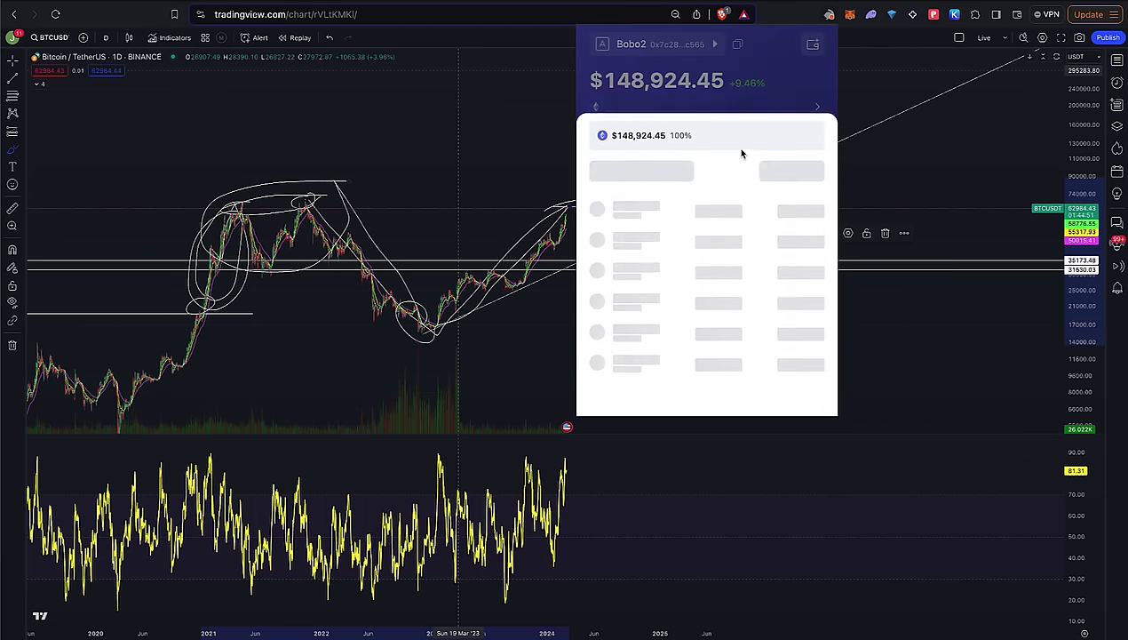
pyautogui.click(730, 89)
# - Switch to the Bobo3 wallet ($181,217.63) and close Rabby to return to the BOBO chart
pyautogui.click(681, 47)
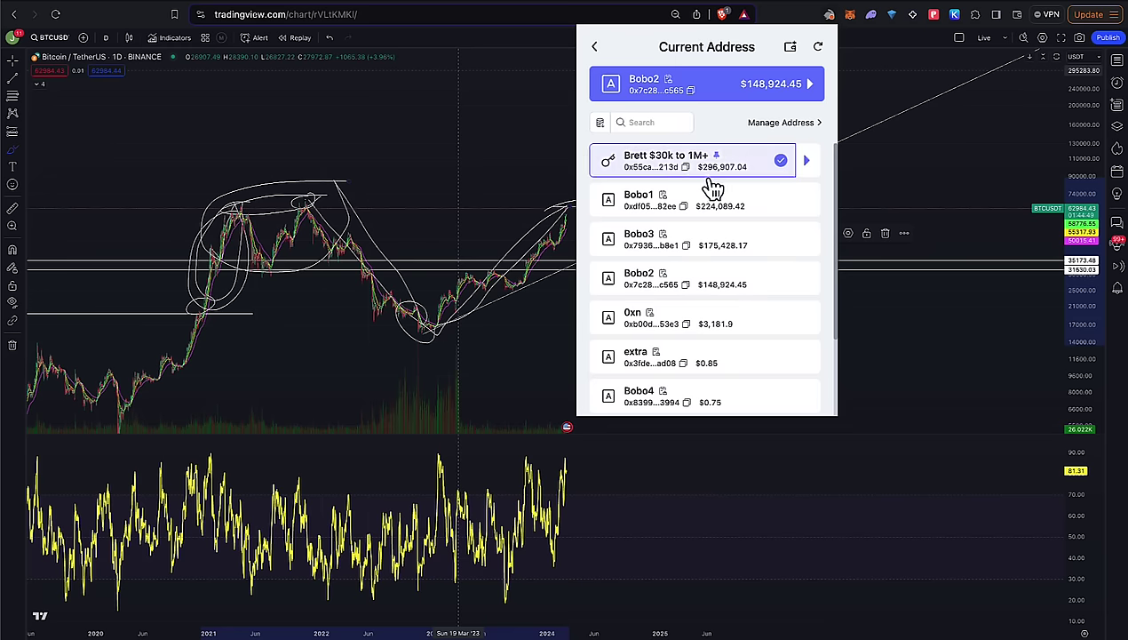
pyautogui.click(724, 252)
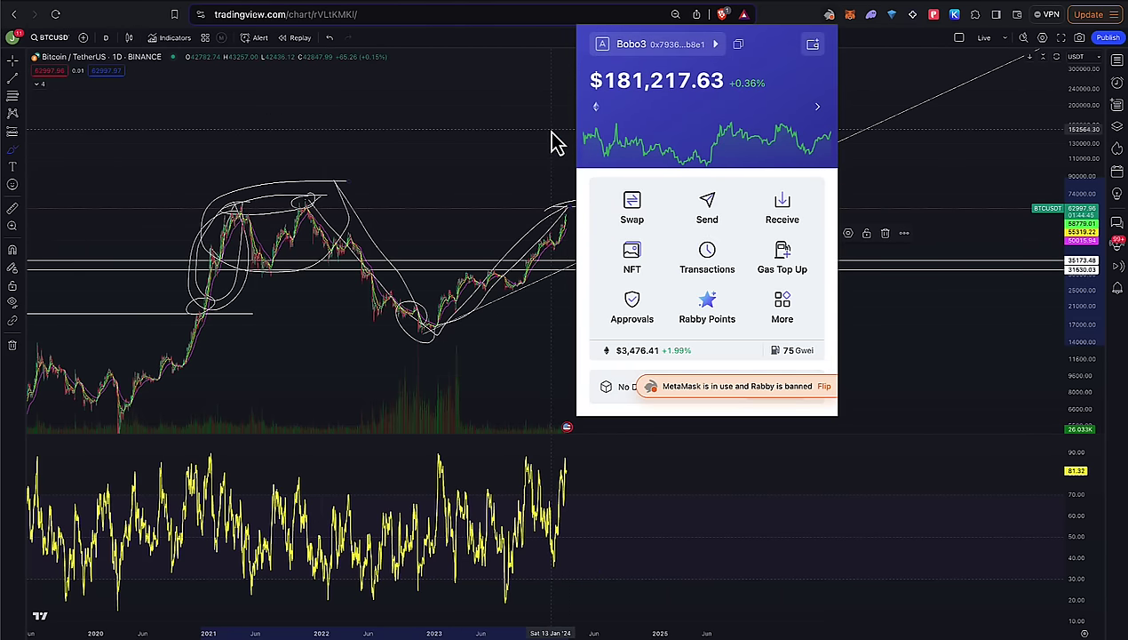
pyautogui.scroll(2, 554, 143)
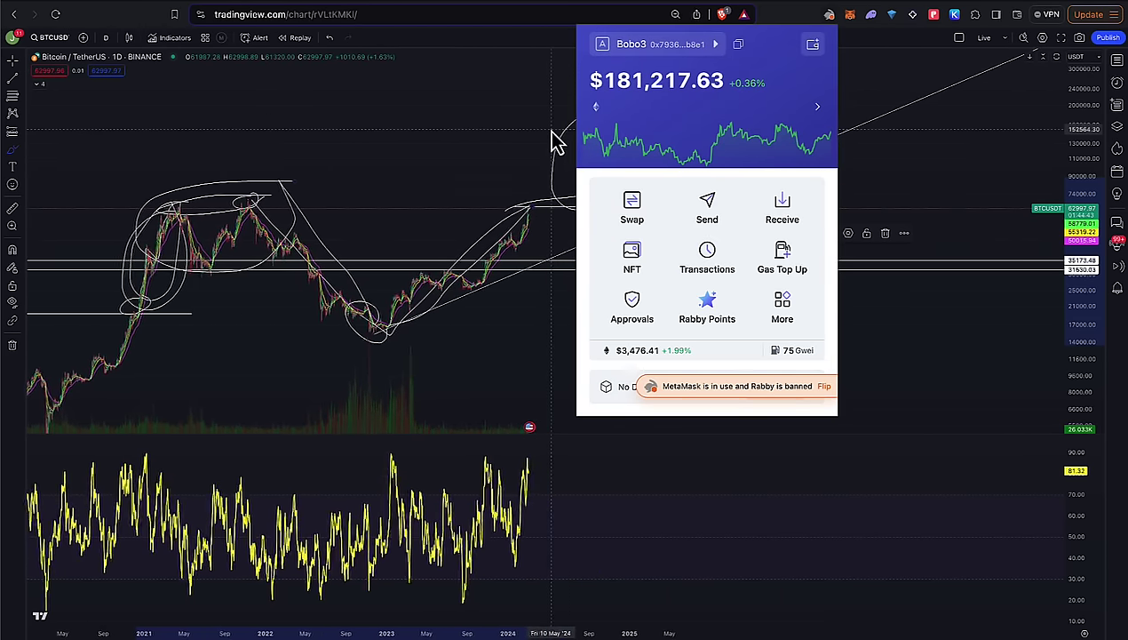
pyautogui.click(639, 44)
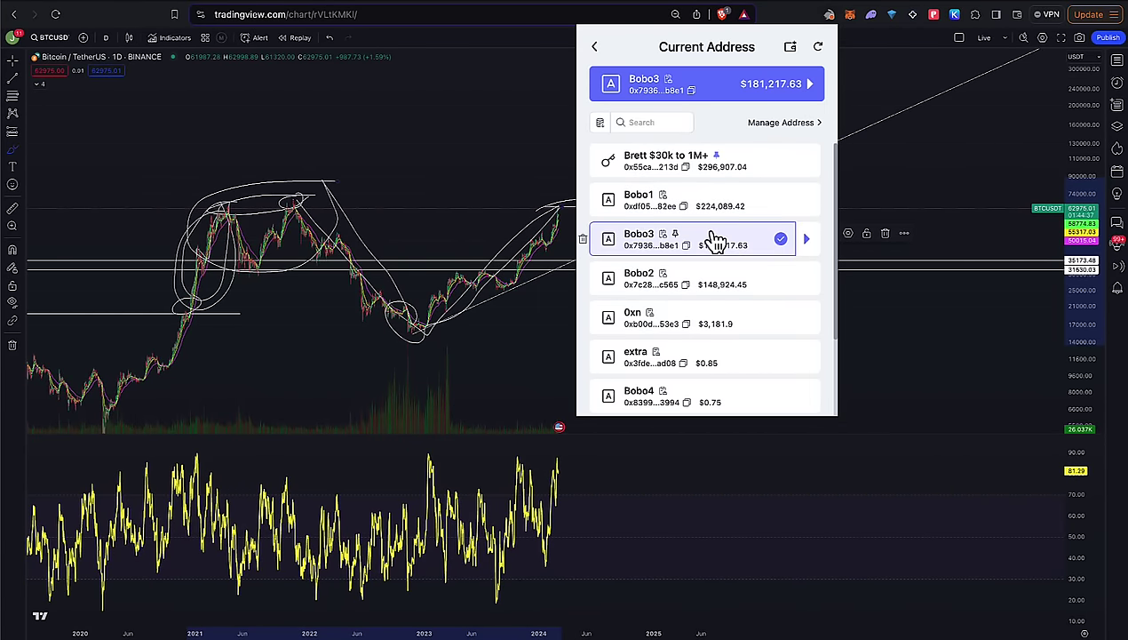
pyautogui.click(601, 7)
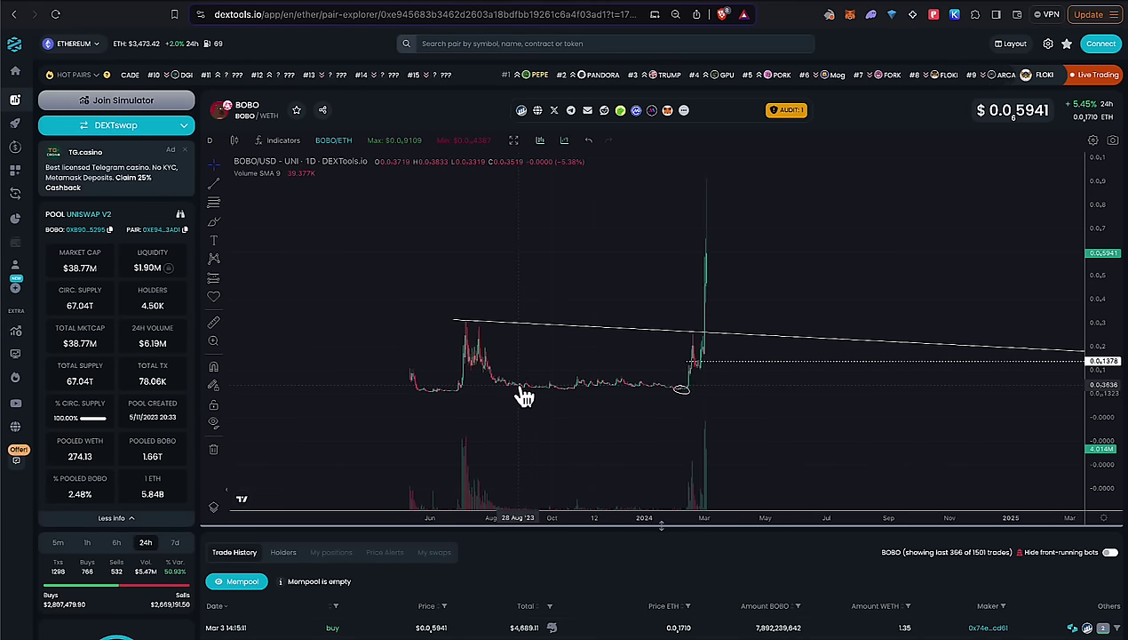
# - Brush freehand circles at the BOBO chart's early low and pullback, plus an arrow toward the breakout
pyautogui.click(214, 221)
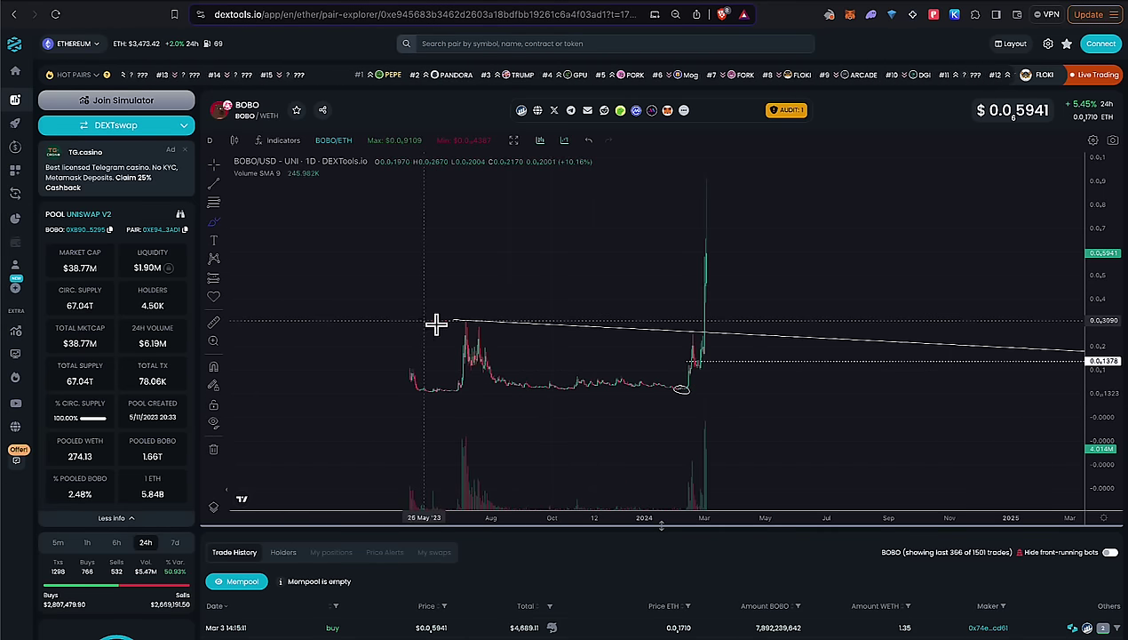
pyautogui.click(448, 386)
pyautogui.moveTo(448, 386)
pyautogui.mouseDown()
pyautogui.moveTo(481, 358)
pyautogui.moveTo(491, 365)
pyautogui.mouseUp()
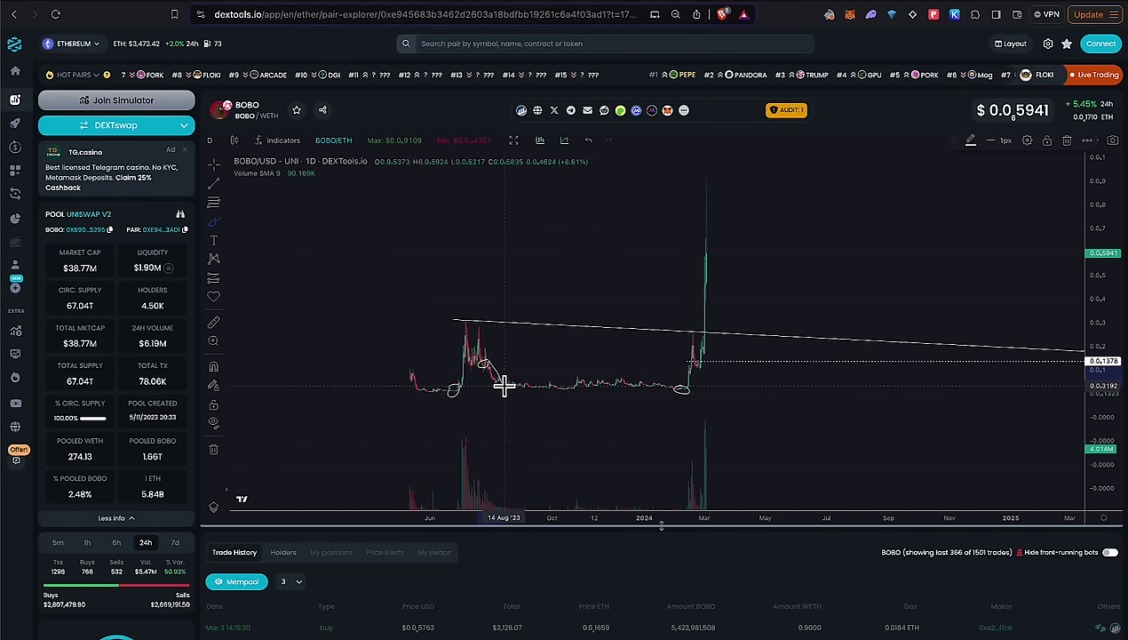
pyautogui.moveTo(507, 379); pyautogui.dragTo(599, 383)
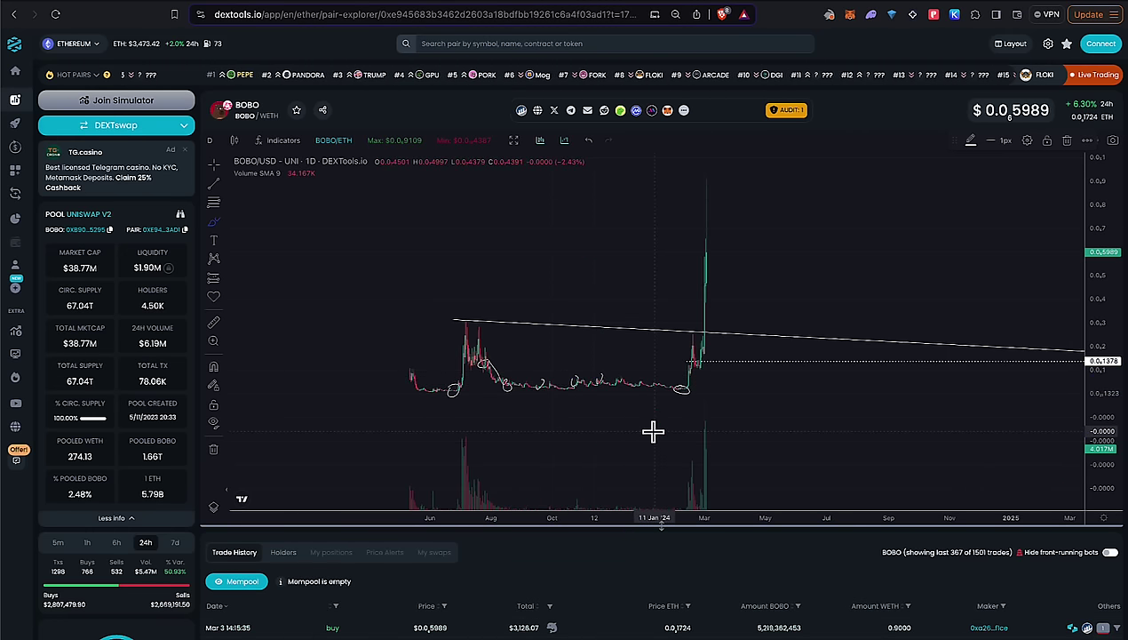
pyautogui.moveTo(652, 433); pyautogui.dragTo(675, 393)
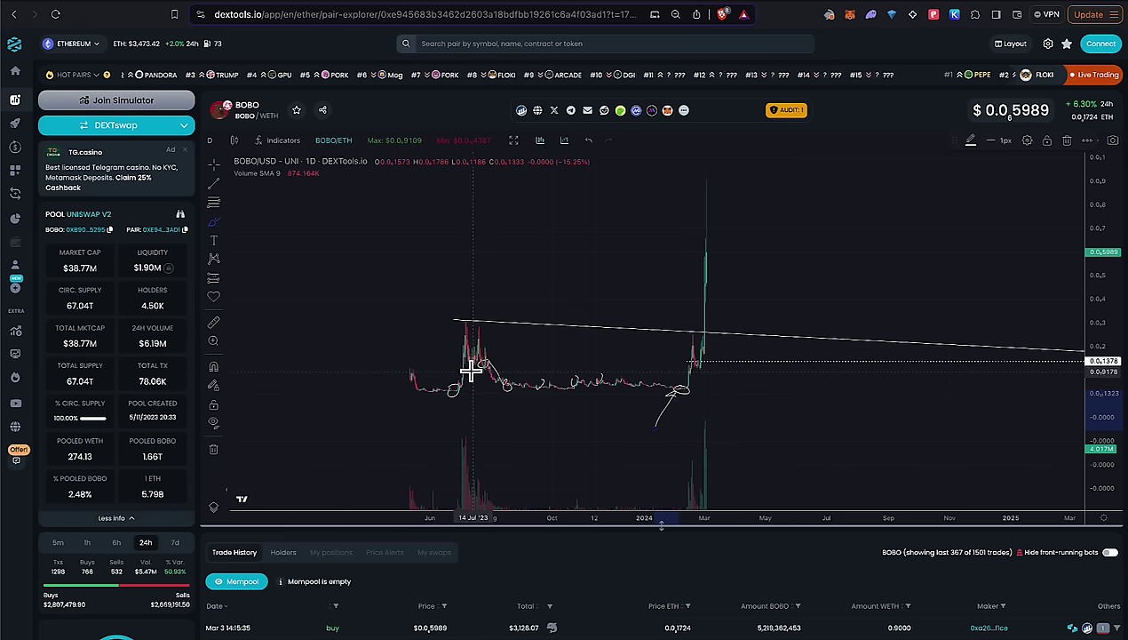
# - Measure the consolidation from the late-July high to the 06 Feb '24 breakout
pyautogui.click(213, 322)
pyautogui.click(484, 365)
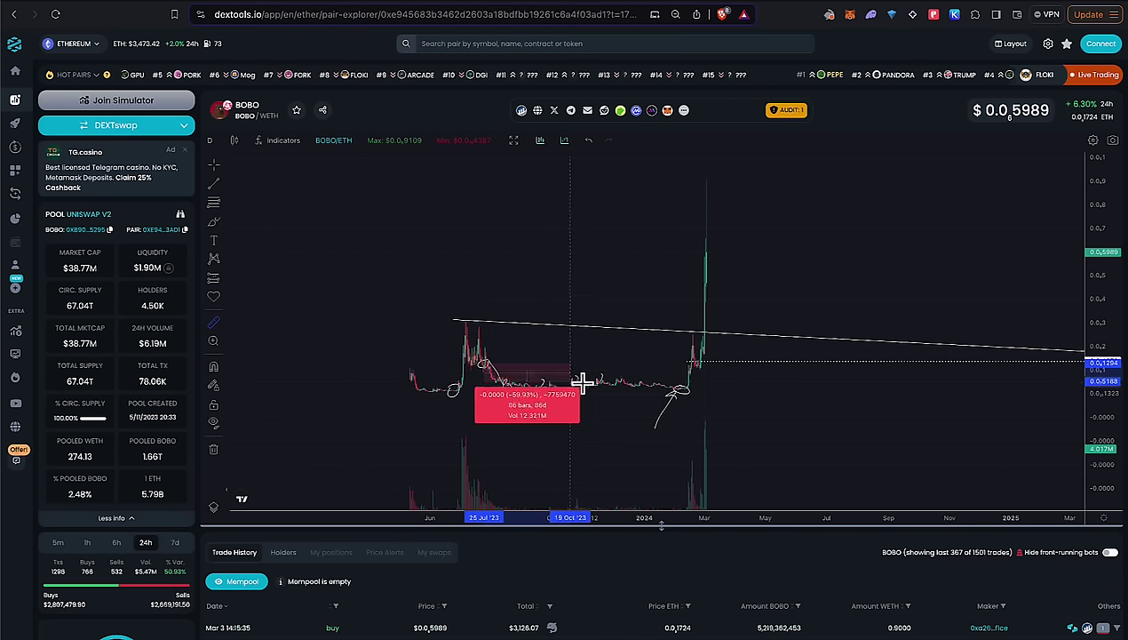
pyautogui.click(680, 396)
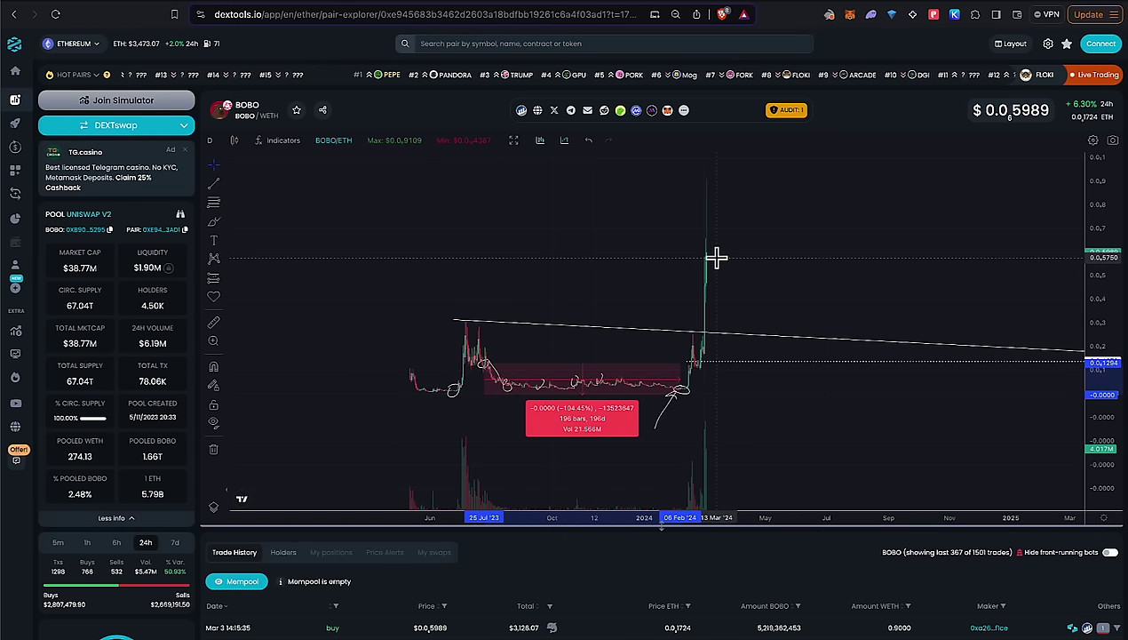
pyautogui.scroll(3, 716, 258)
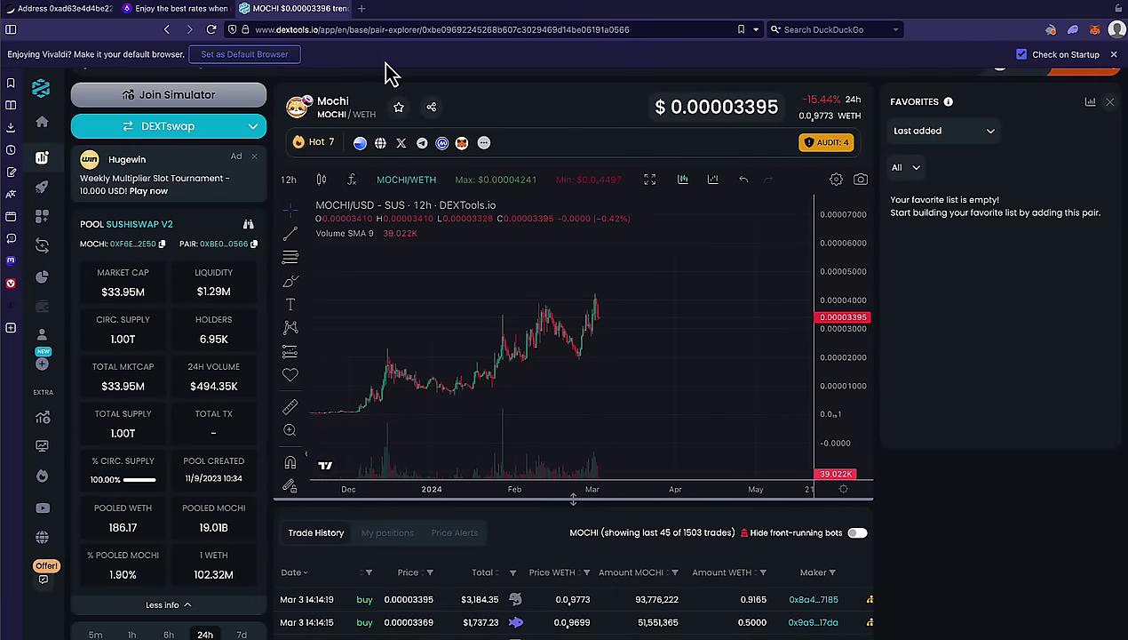
# - Open the BRETT/WETH SushiSwap V2 pair from the Hot Pairs ticker at the top of the page
pyautogui.scroll(1, 386, 96)
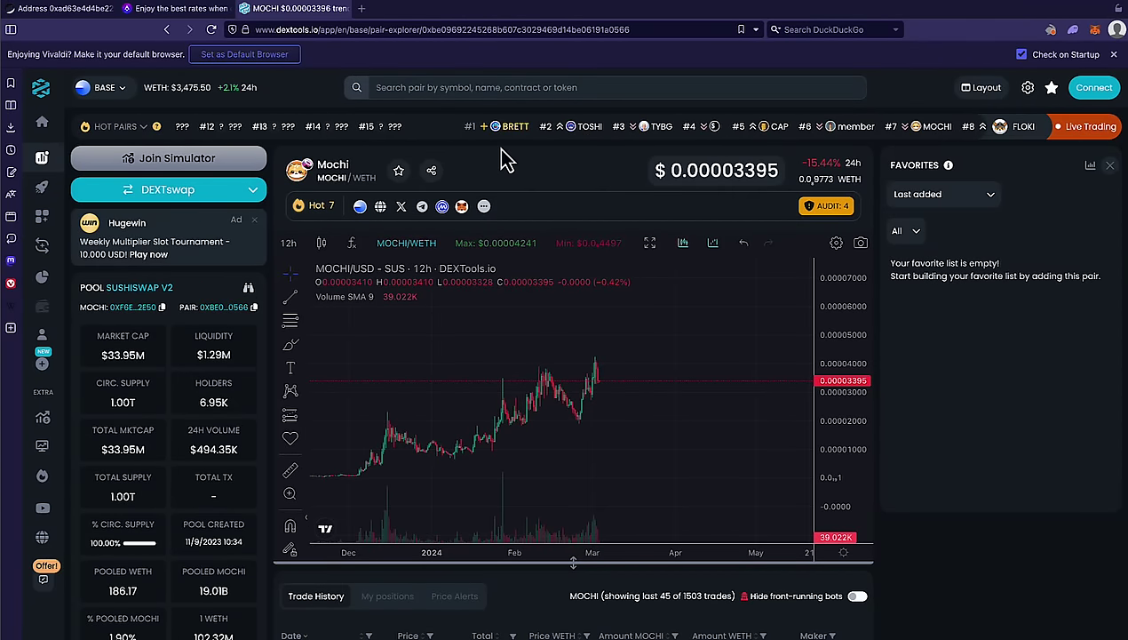
pyautogui.click(441, 135)
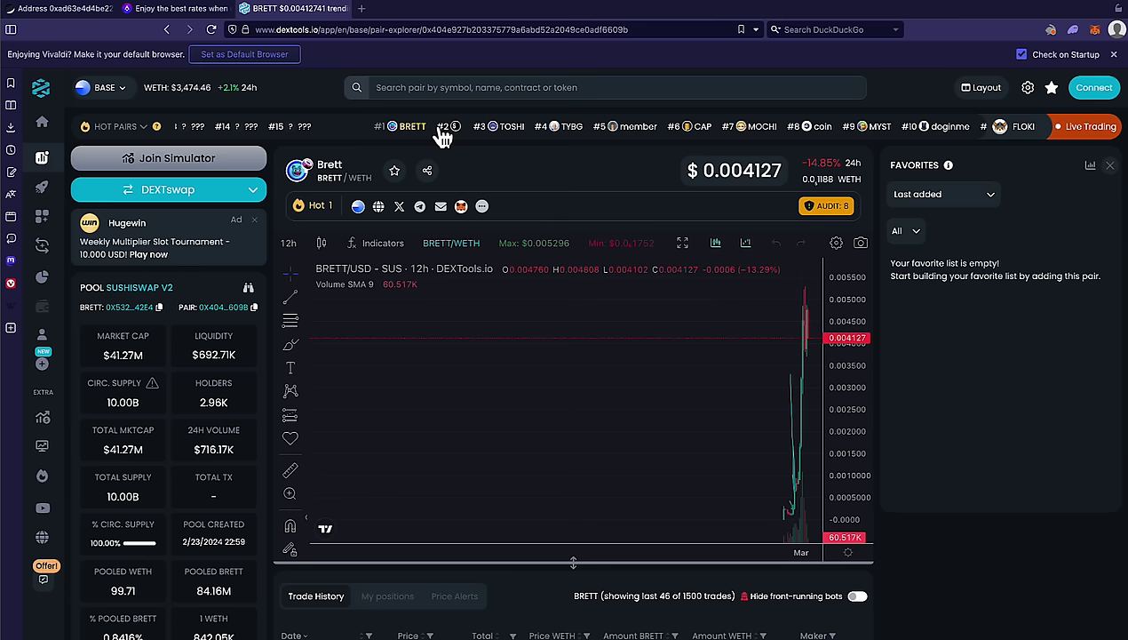
# - Pan the BRETT chart and measure from its lowest to top candle: 710.98% over 21 bars
pyautogui.scroll(3, 642, 413)
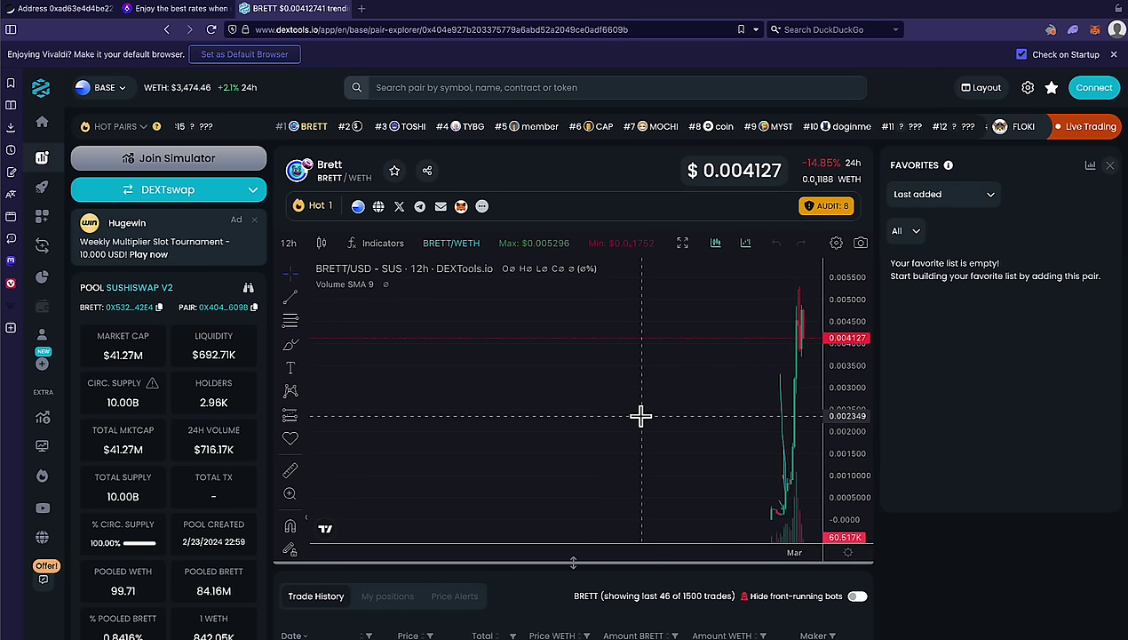
pyautogui.moveTo(649, 415); pyautogui.dragTo(335, 360)
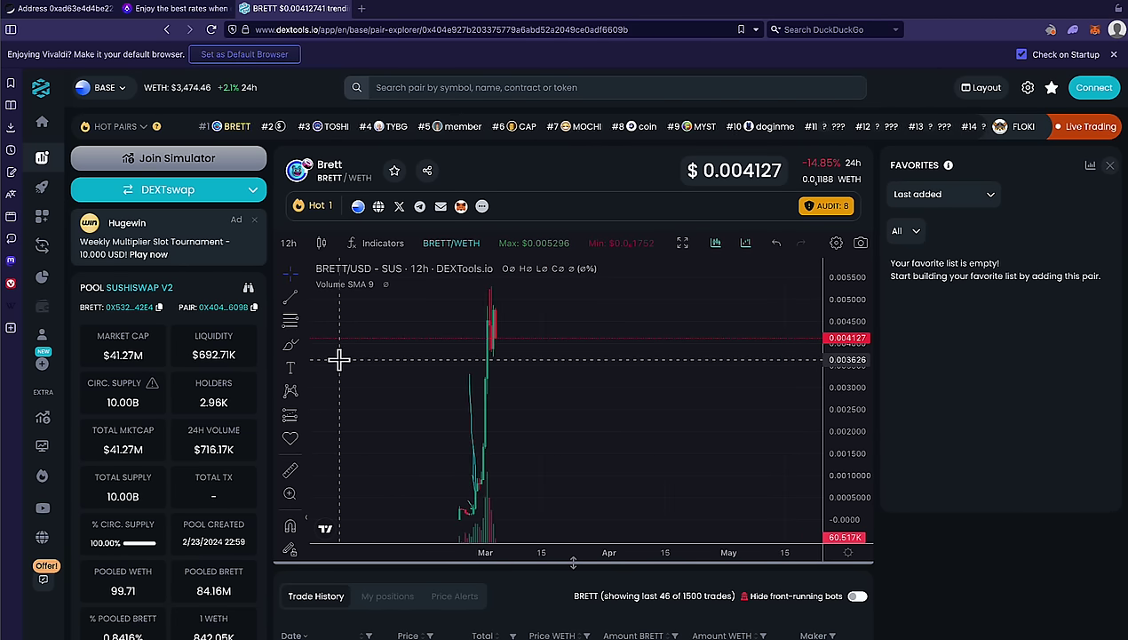
pyautogui.click(291, 470)
pyautogui.click(473, 491)
pyautogui.click(515, 321)
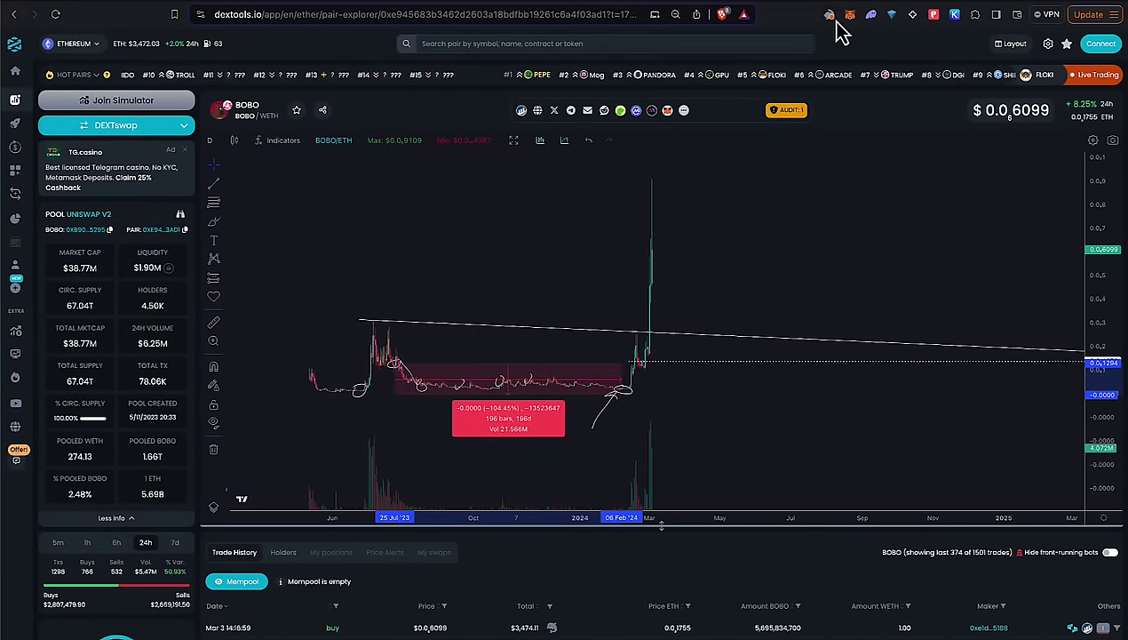
# - Switch Rabby to the Brett account showing $296,990.6, then return to the BRETT chart window
pyautogui.click(835, 20)
pyautogui.click(715, 44)
pyautogui.click(715, 169)
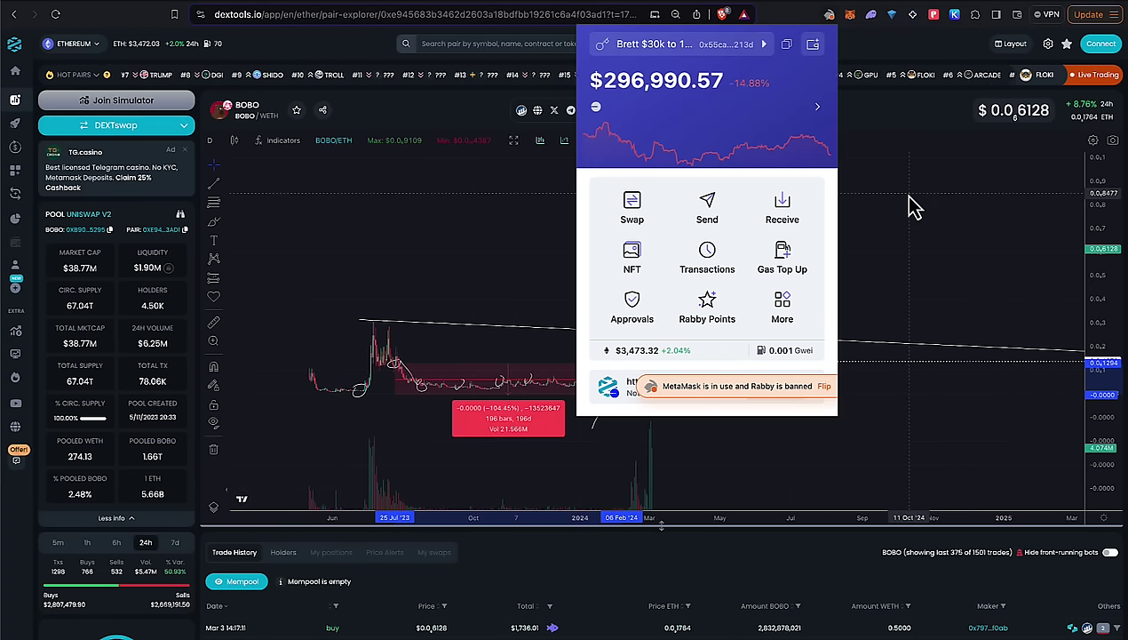
pyautogui.click(915, 207)
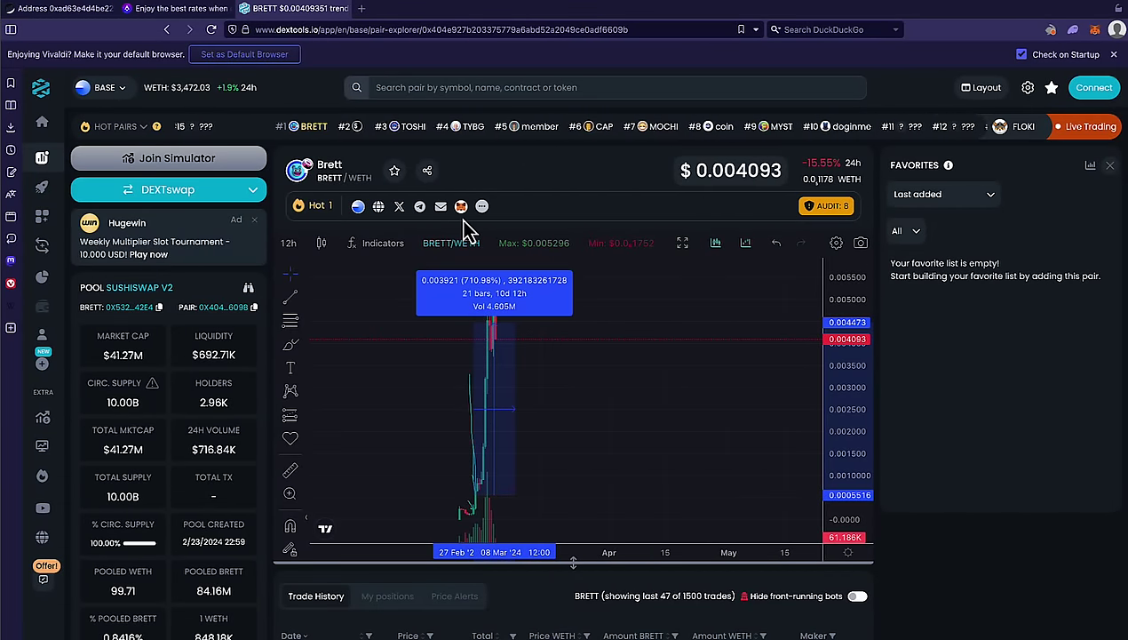
pyautogui.scroll(-1, 196, 435)
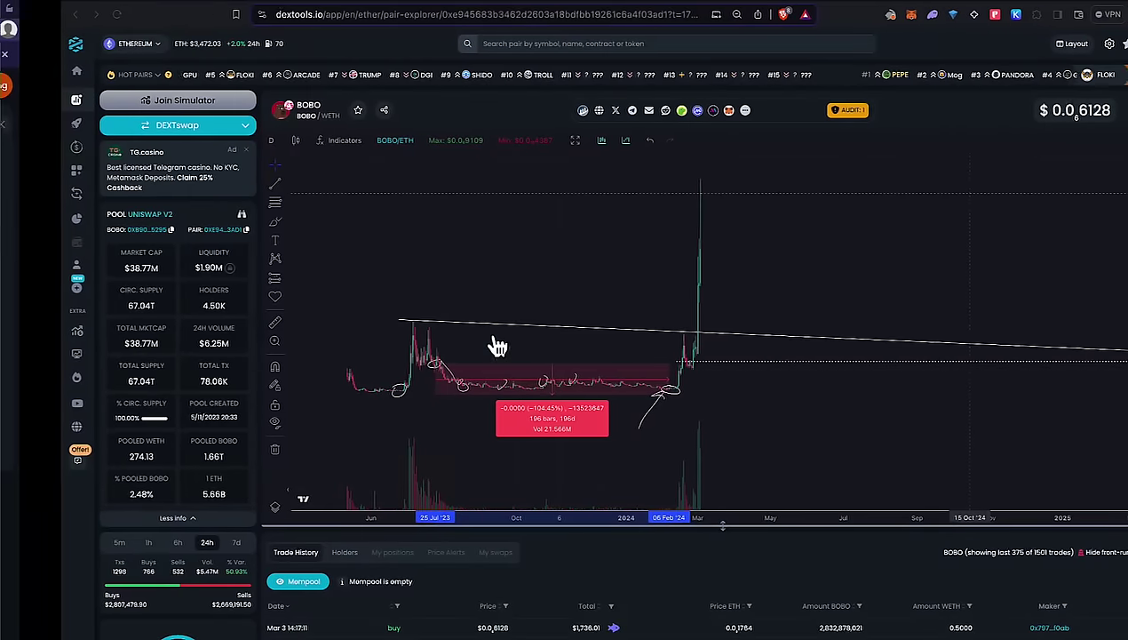
pyautogui.click(829, 18)
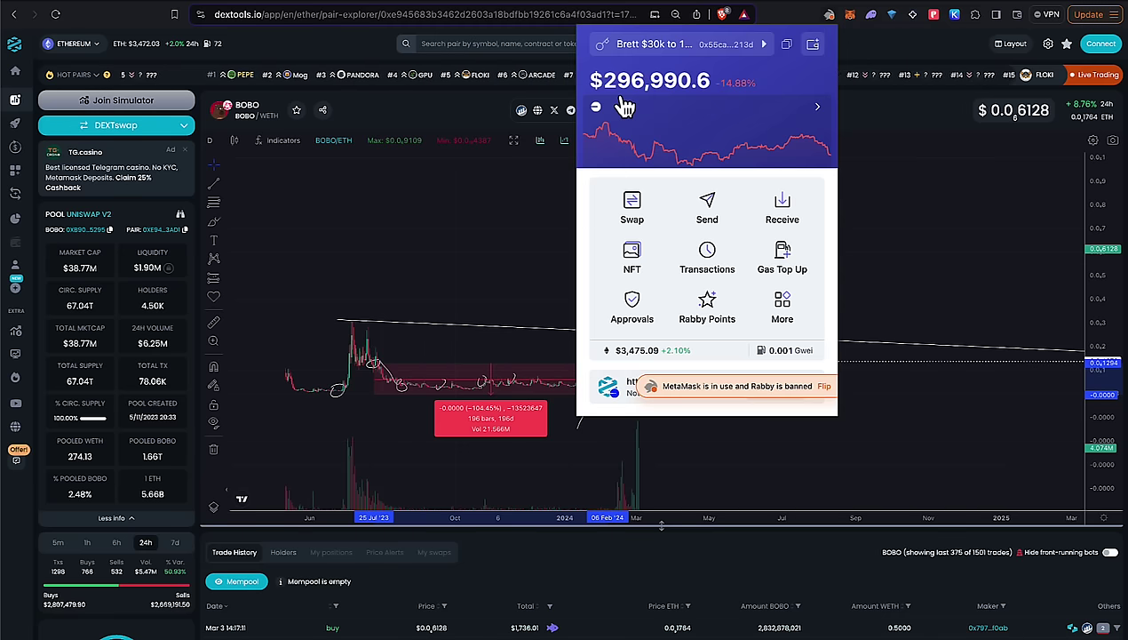
pyautogui.hotkey('ctrl', 'Left')
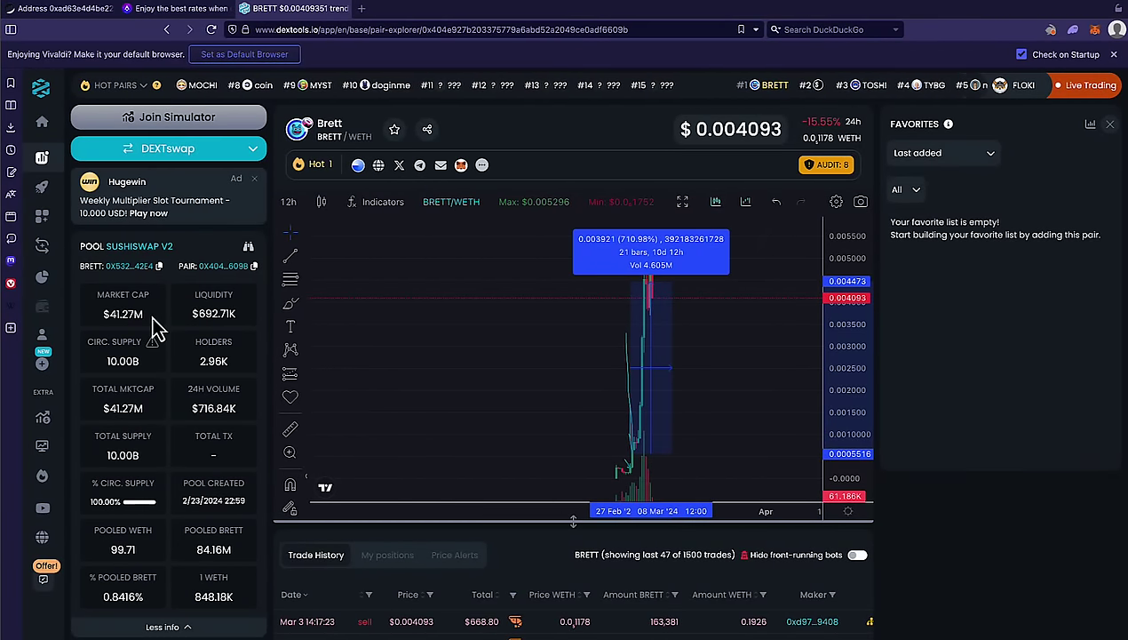
# - Highlight BRETT's $41.27M market cap, then switch back to the BOBO chart window
pyautogui.moveTo(142, 313); pyautogui.dragTo(103, 314)
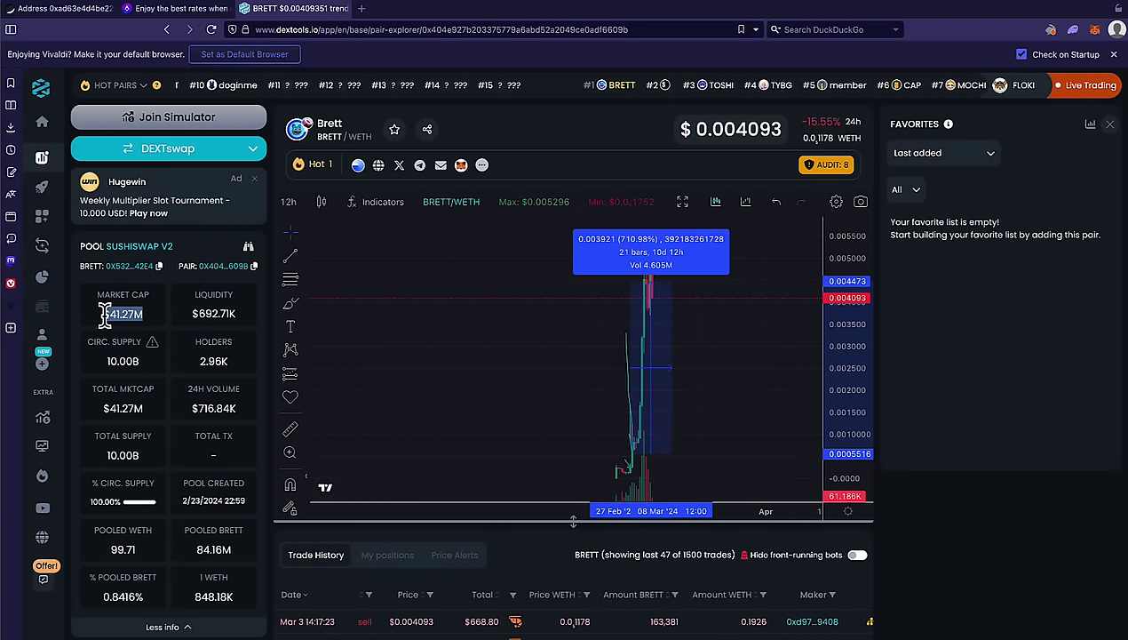
pyautogui.hotkey('ctrl', 'Right')
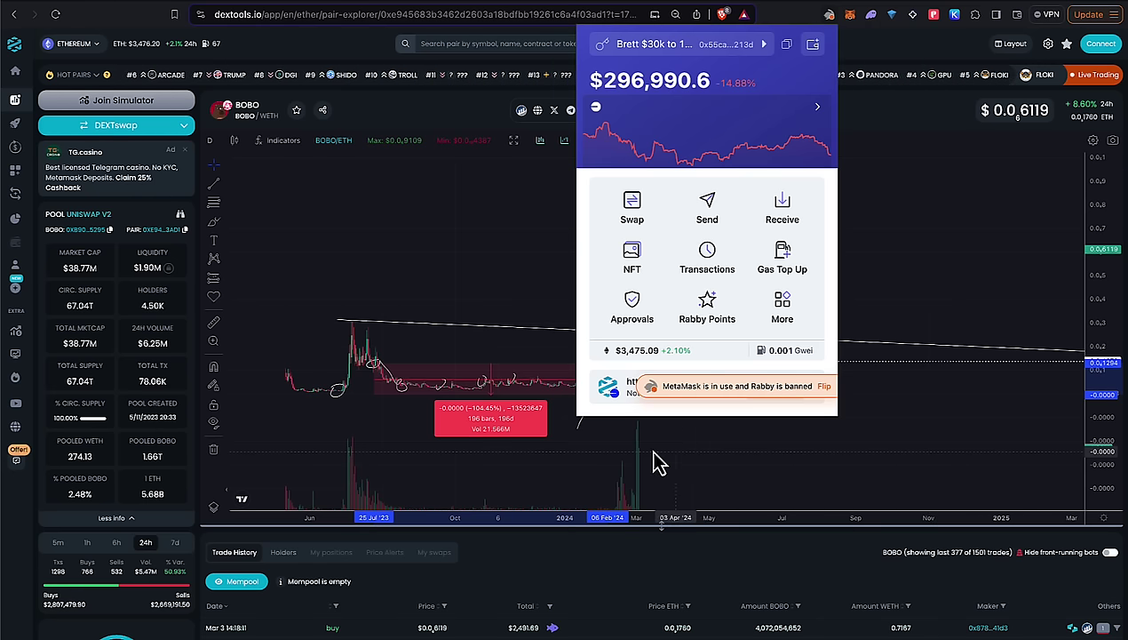
# - Close Rabby, switch to the BRETT pair page, and open BRETT's official website, basedbrett.com
pyautogui.click(514, 313)
pyautogui.hotkey('ctrl', 'Left')
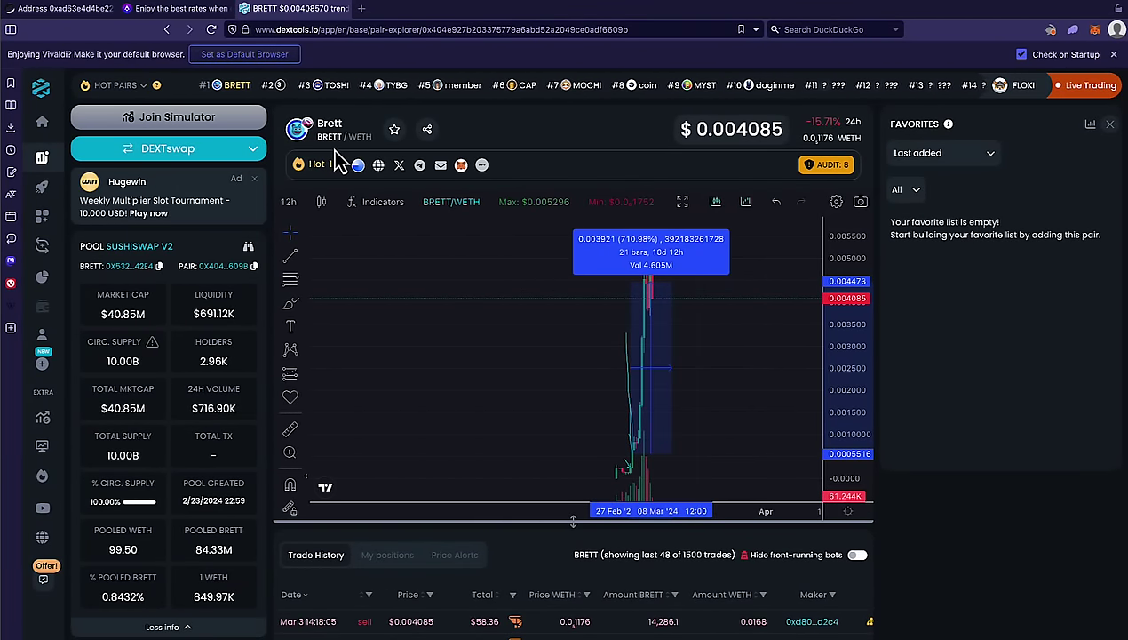
pyautogui.scroll(-1, 336, 153)
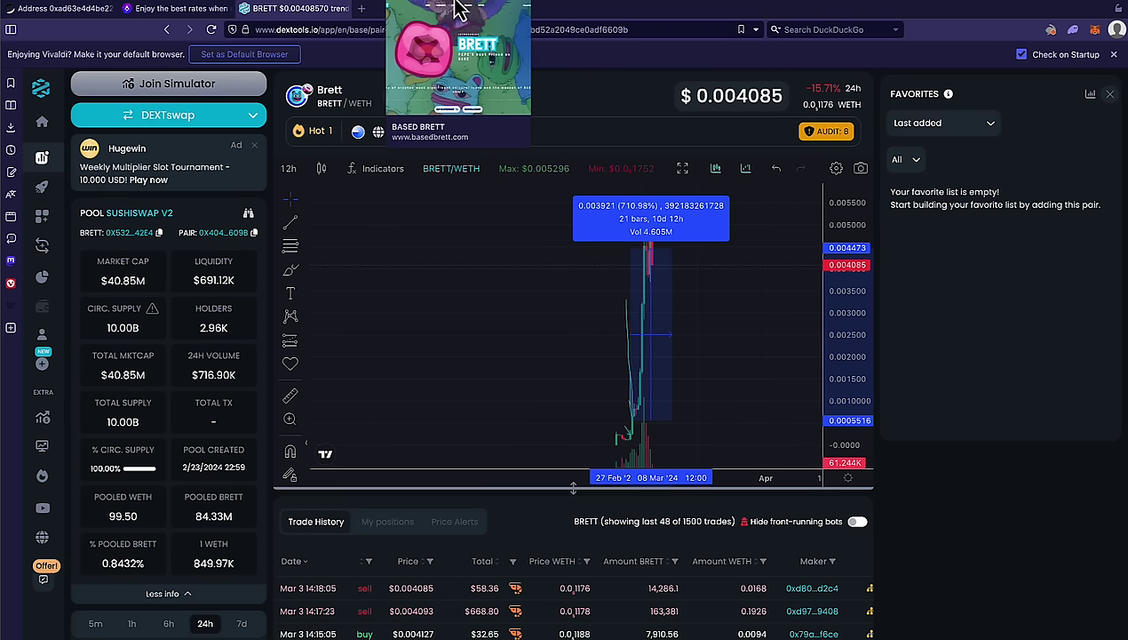
pyautogui.click(457, 9)
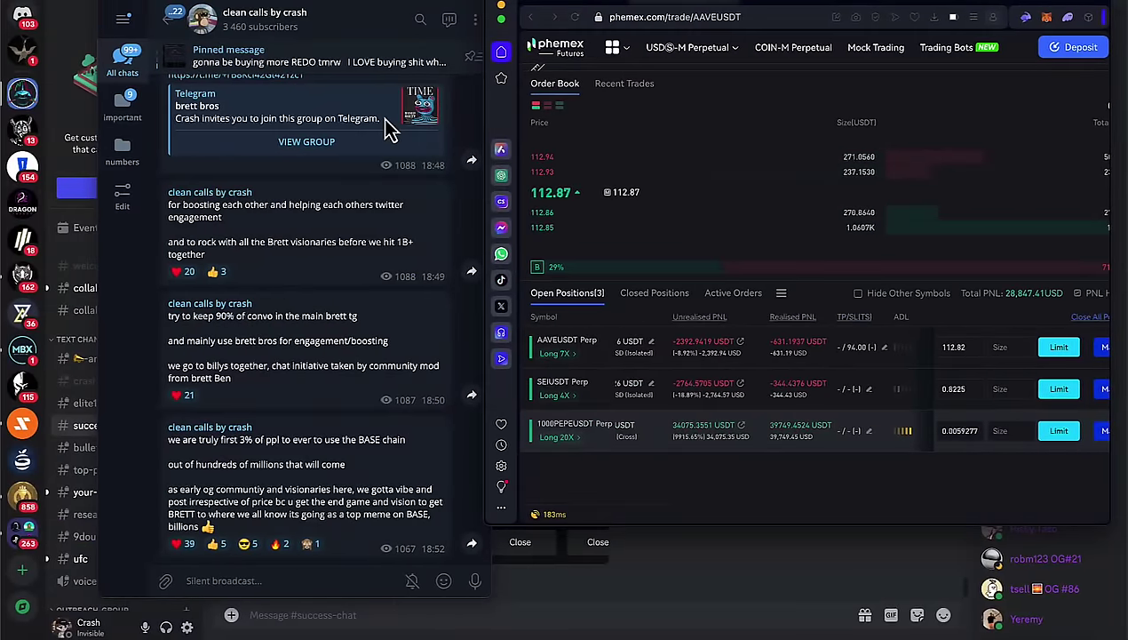
# - Show Channel Info for the Telegram trading-calls channel
pyautogui.click(252, 35)
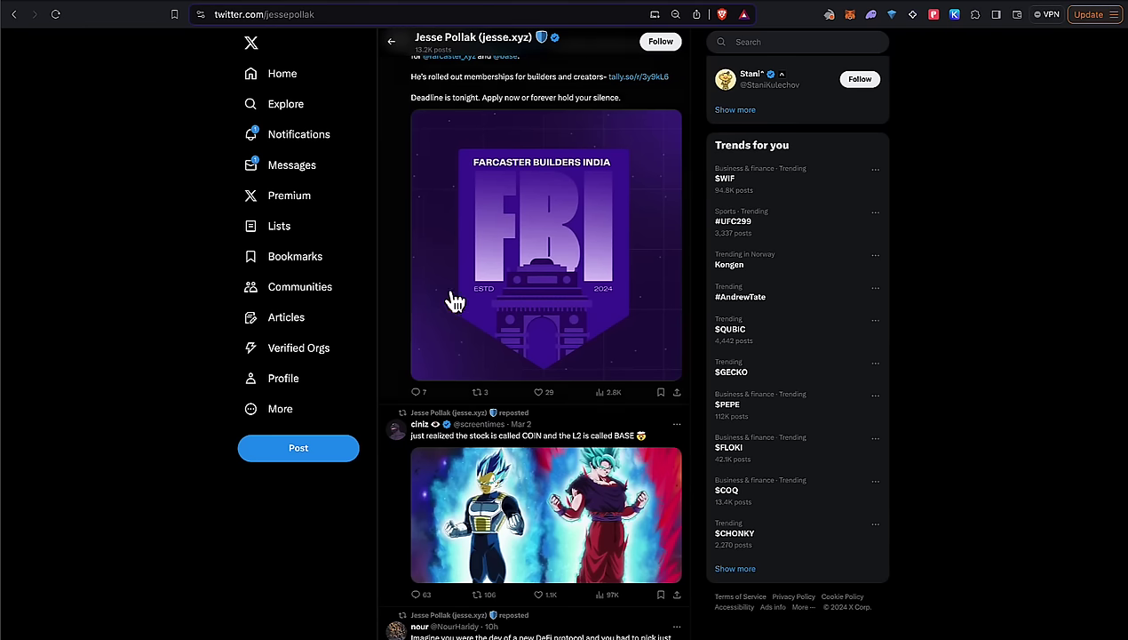
# - Go to your X profile and scroll down to the BOBO BILLIONS post with its chart screenshot
pyautogui.click(300, 380)
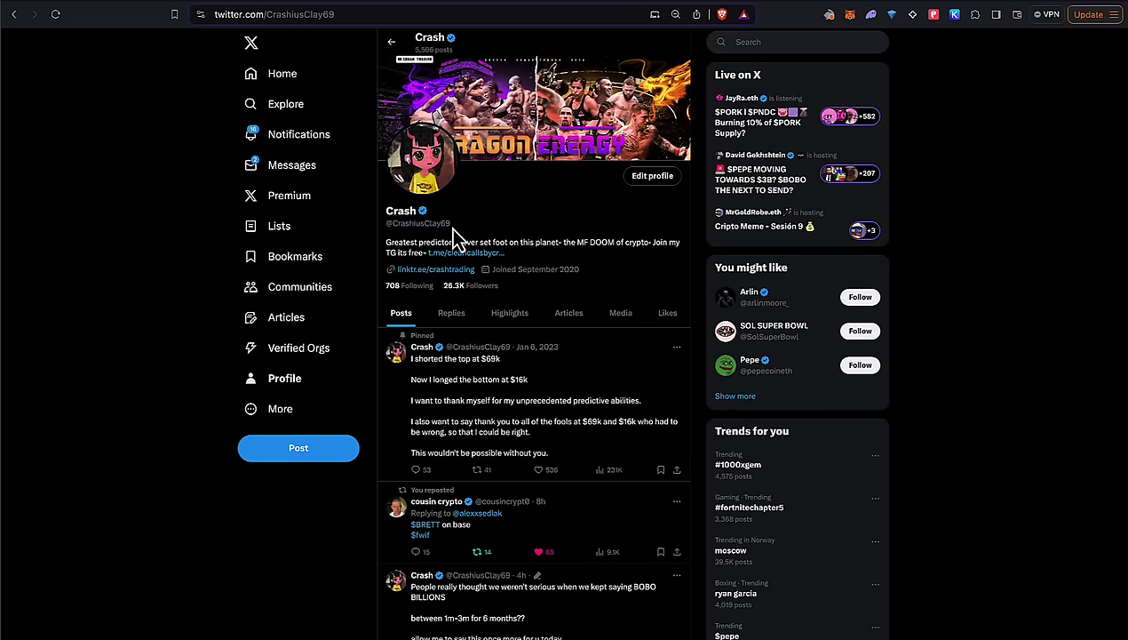
pyautogui.scroll(-5, 452, 231)
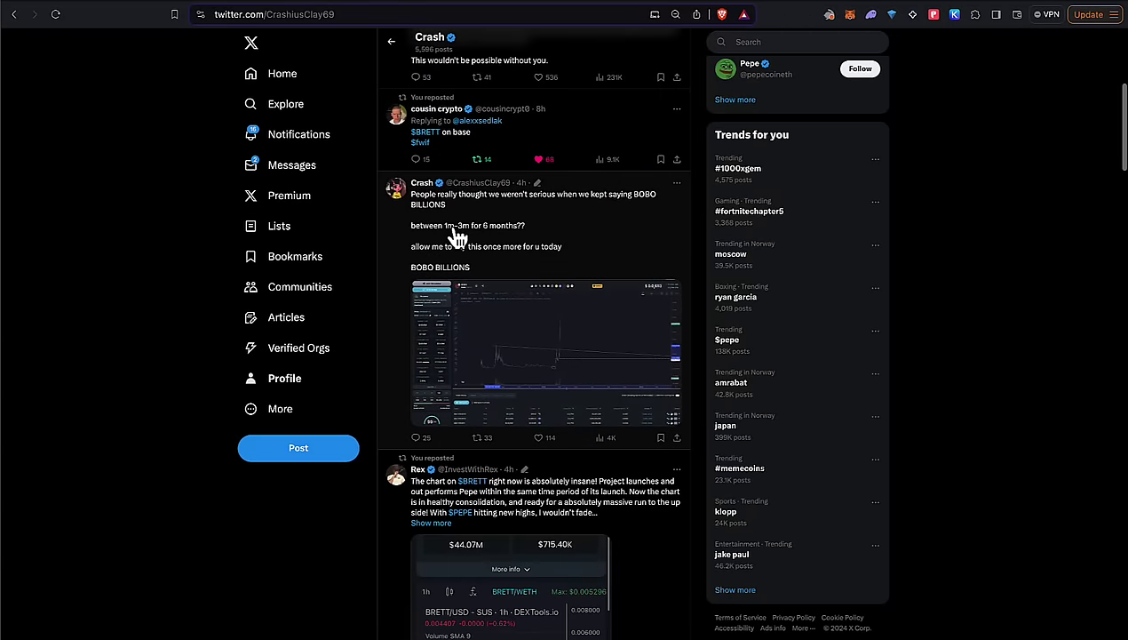